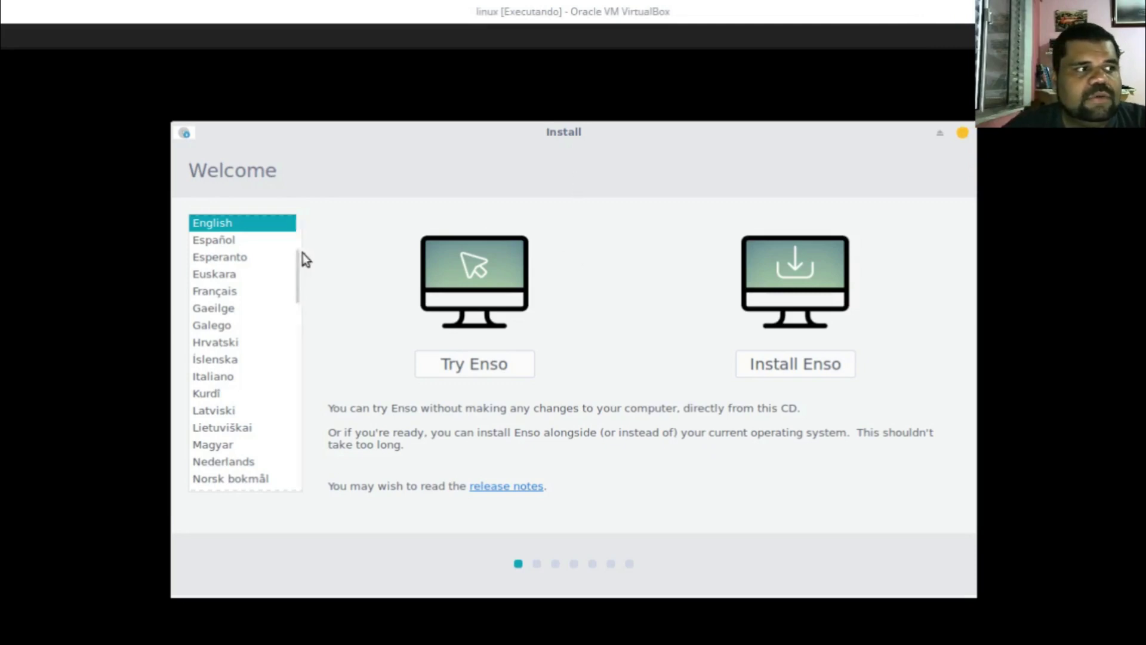
Set the installer language to Português do Brasil and start the Enso live trial session
drag(294, 262, 299, 315)
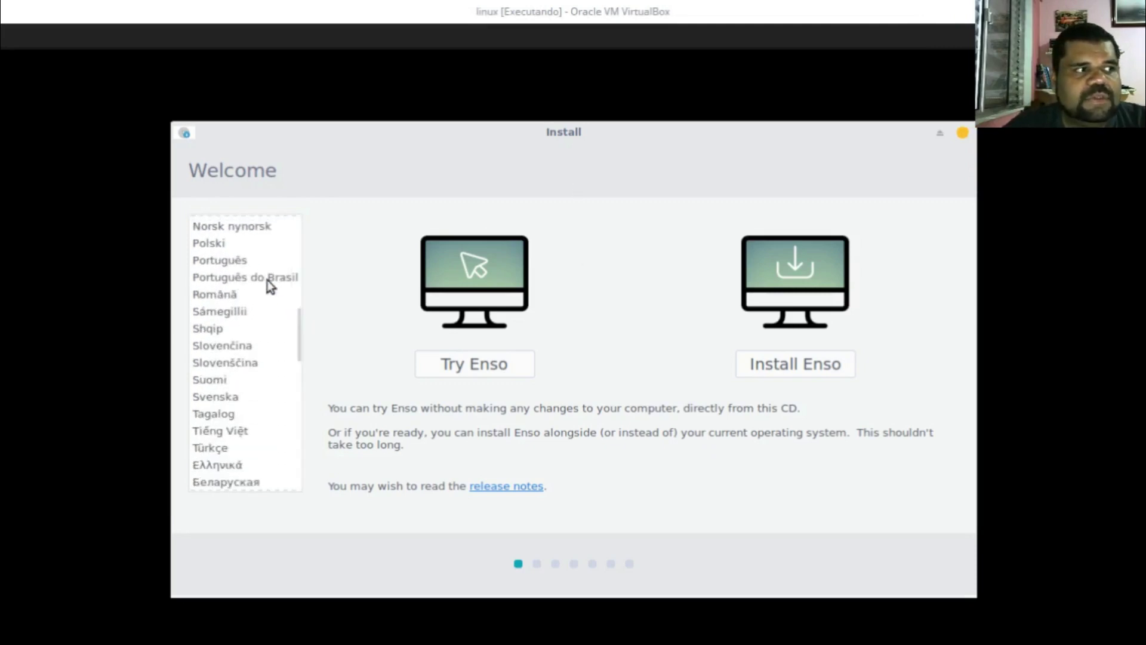
click(267, 279)
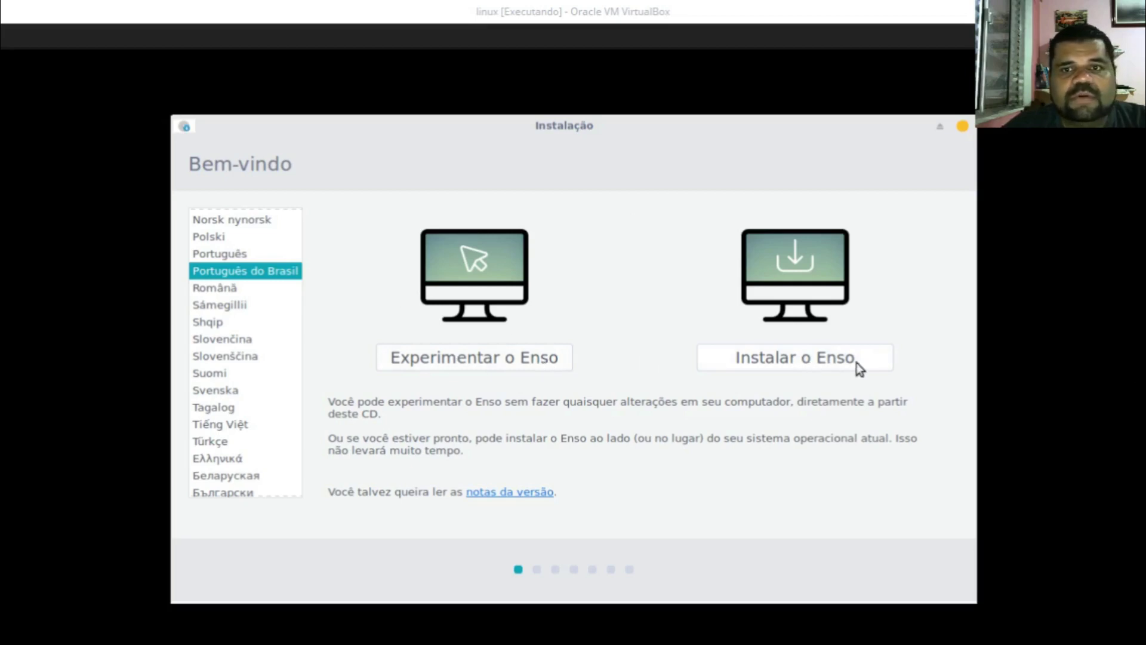
click(456, 357)
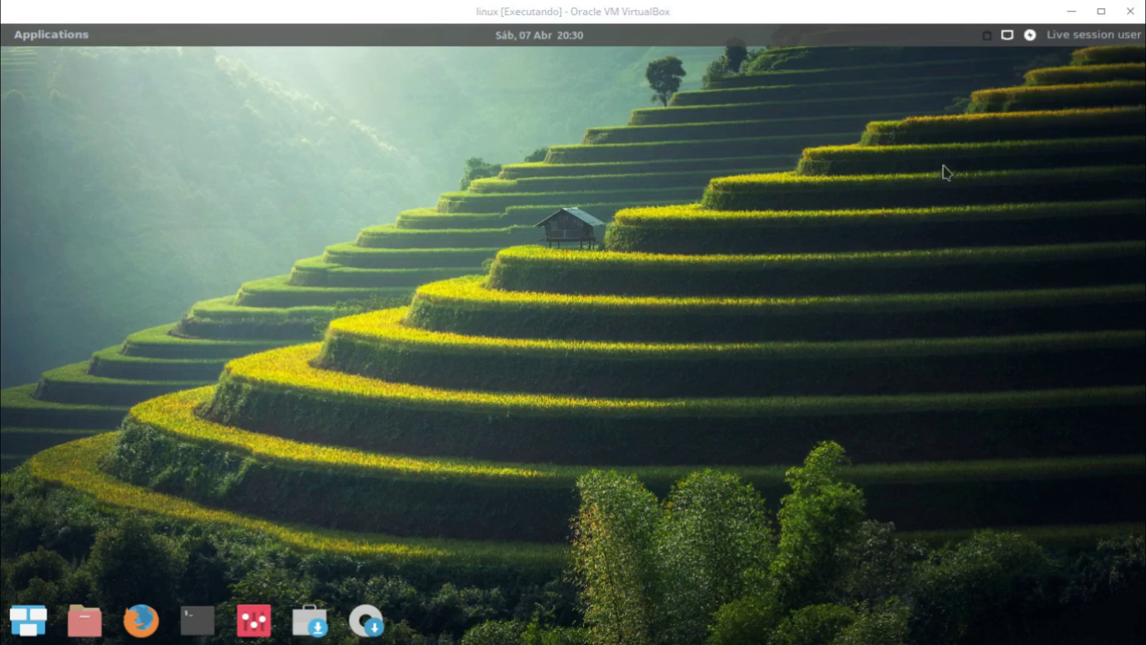
Examine the live user's session options and the workspace overview, returning to the desktop
click(1105, 37)
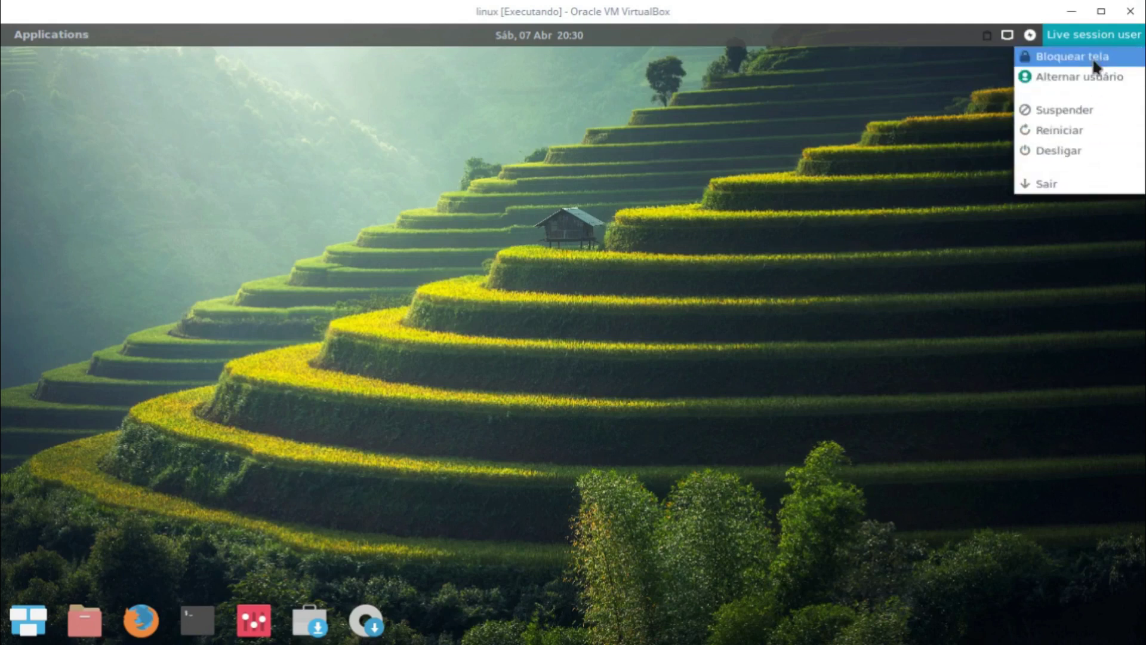
click(846, 123)
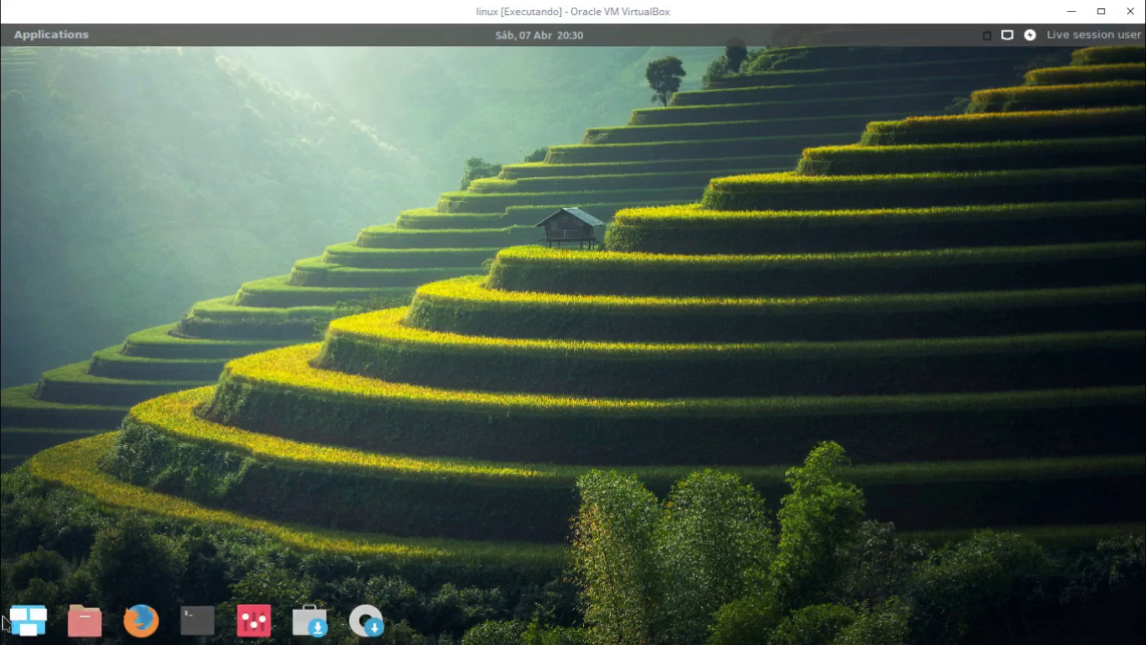
click(42, 615)
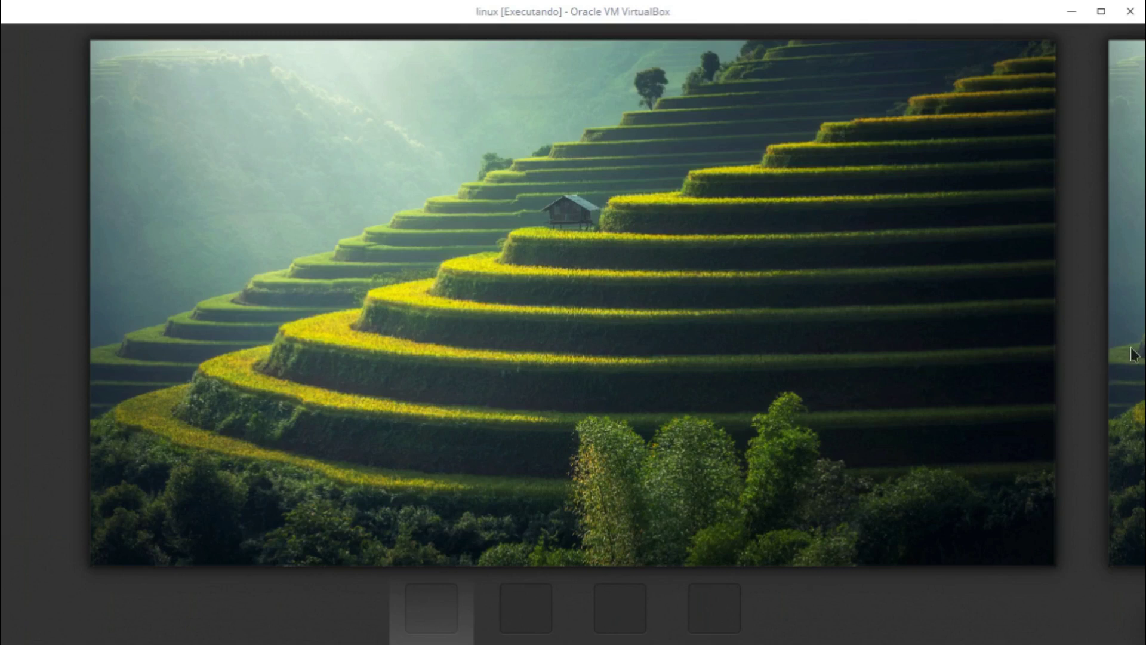
click(542, 404)
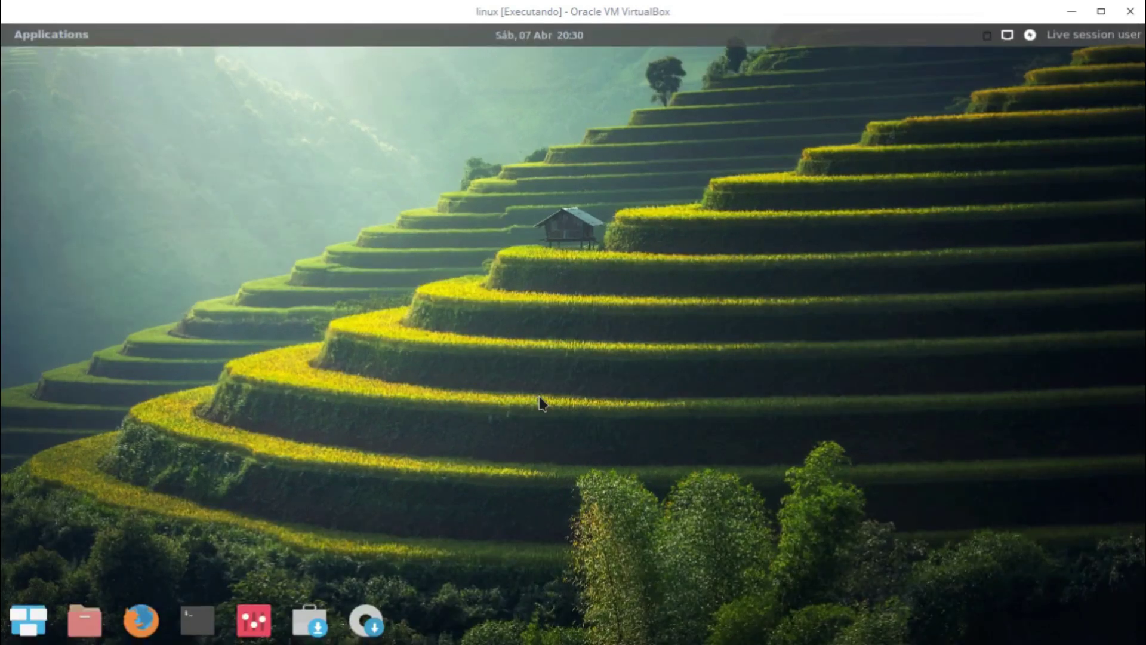
View the home folder in the Thunar file manager and close its window
click(88, 611)
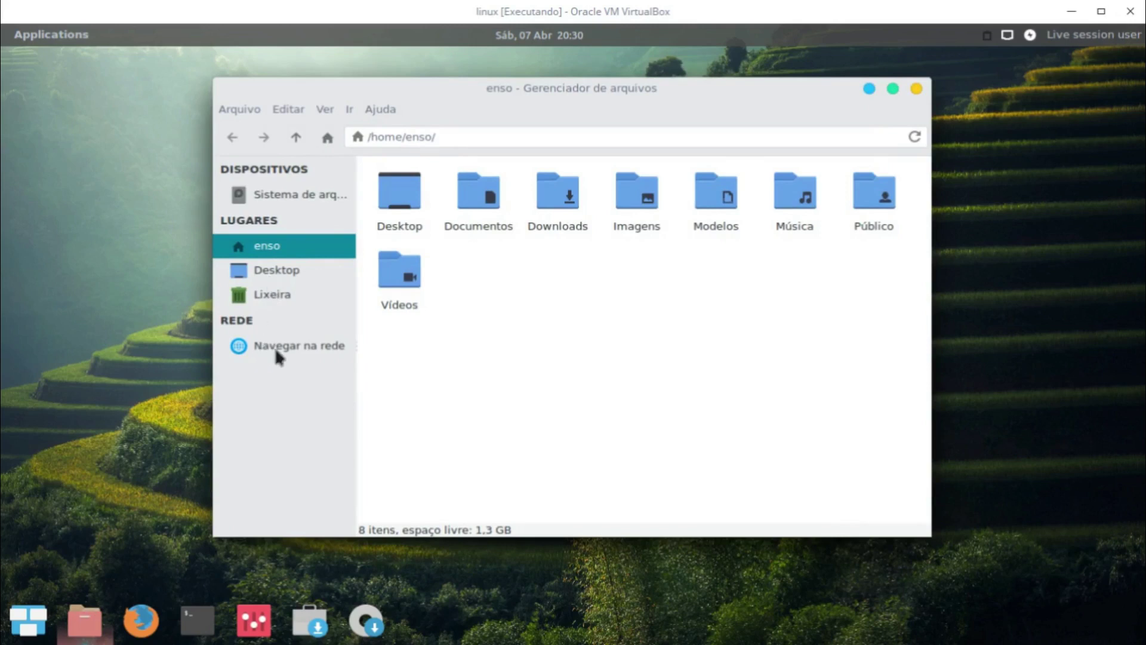
click(917, 88)
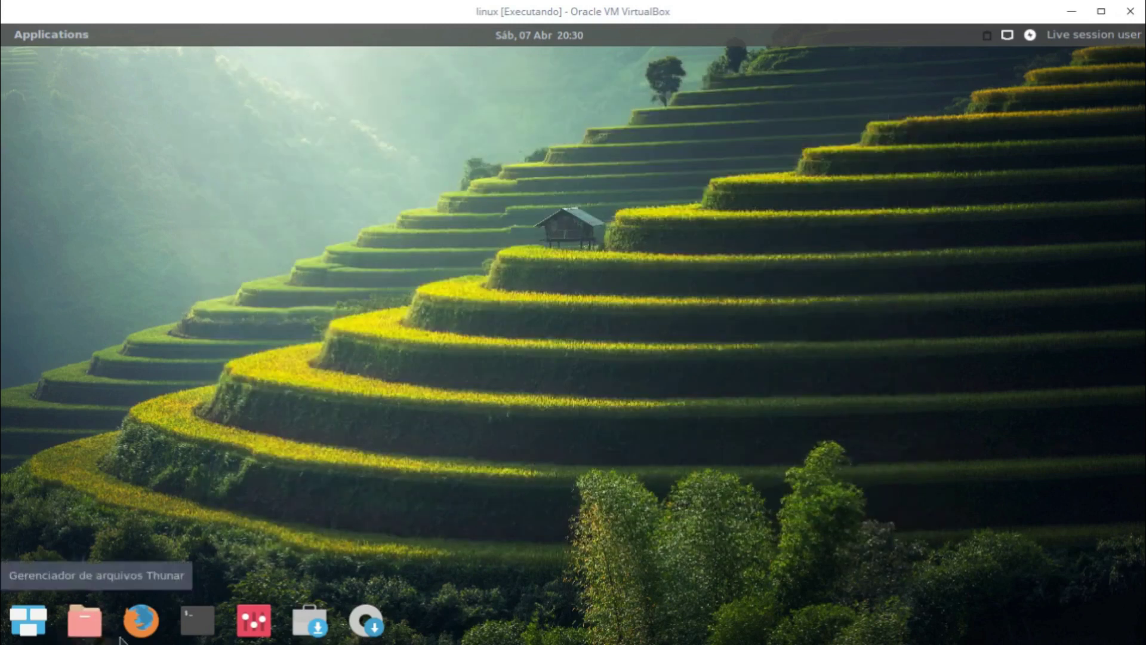
Check memory usage by running free -h in a maximized terminal, highlight the used heading, and close the terminal
click(190, 624)
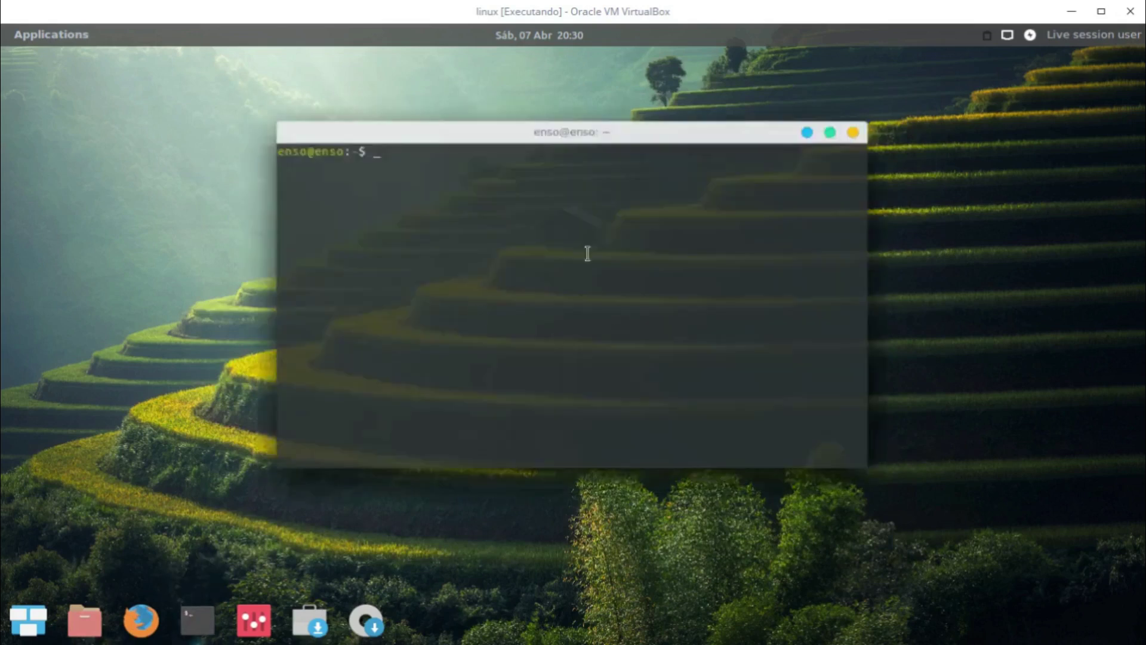
click(831, 132)
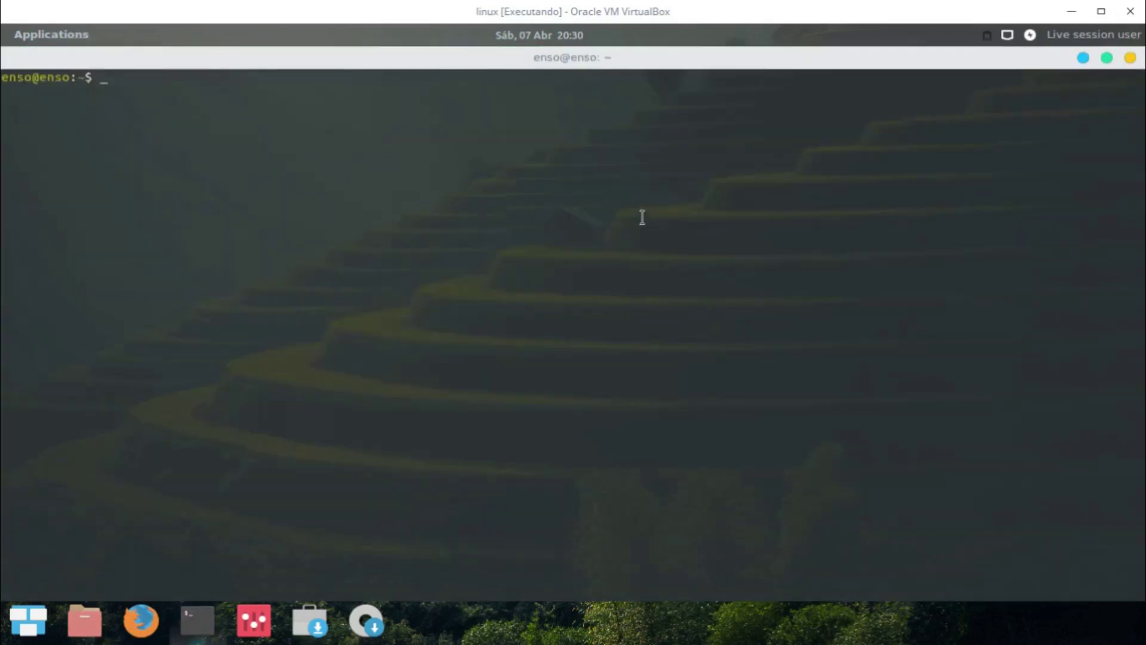
text(free -h)
key(Return)
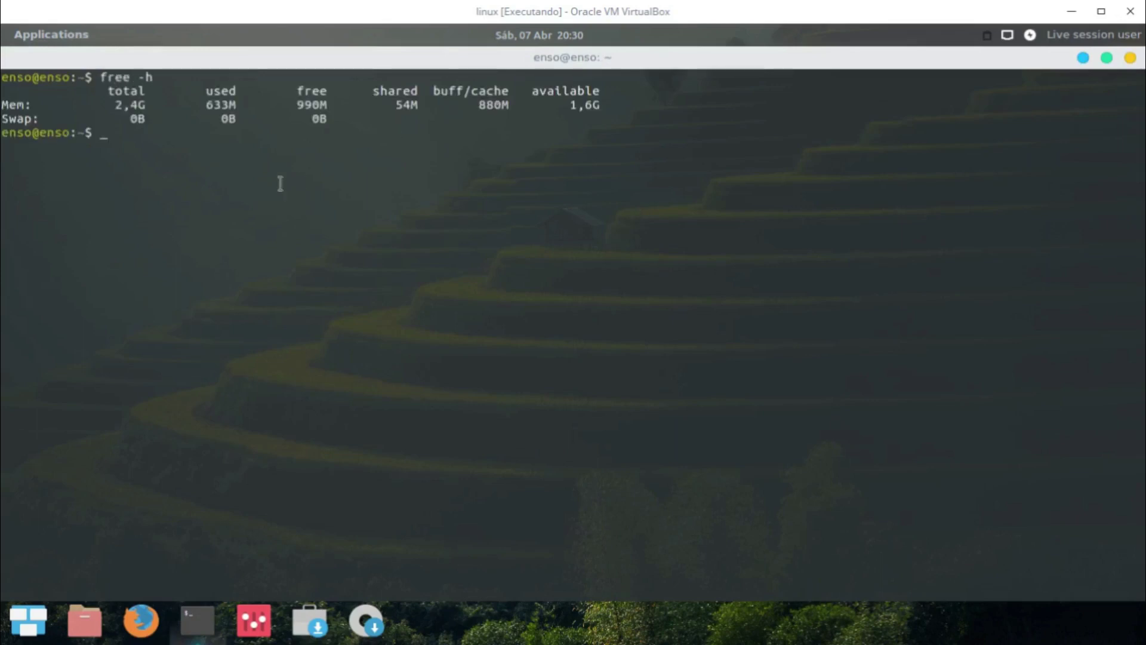
drag(206, 93, 244, 95)
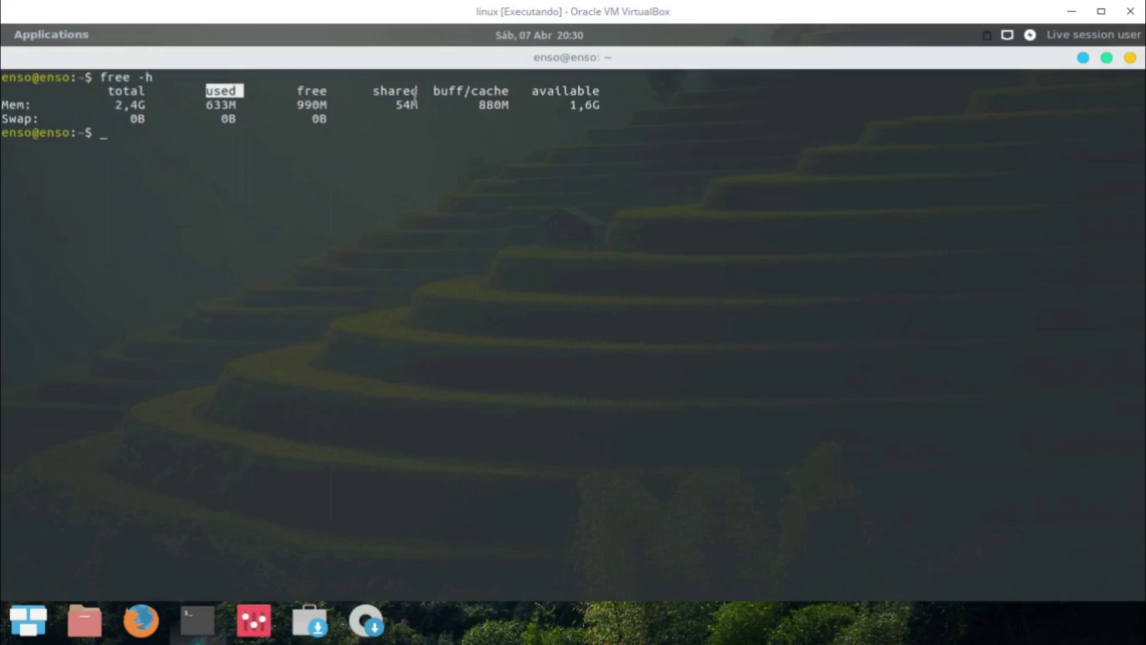
click(1130, 58)
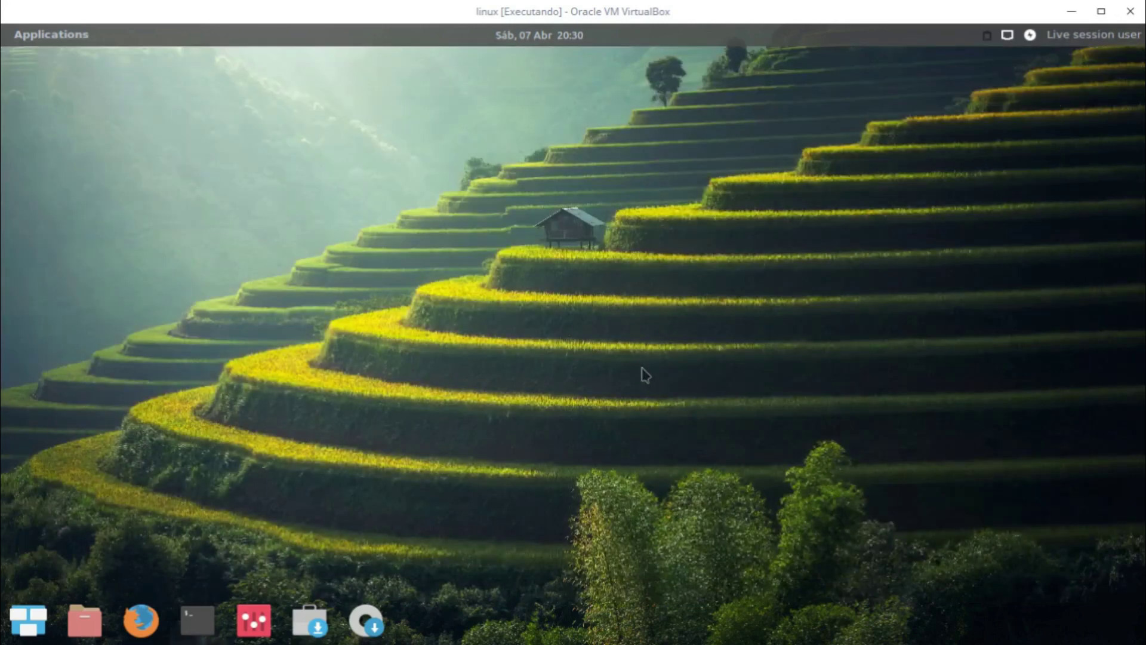
Look through all Xfce settings categories and the Aparência style themes, and close the settings window
click(253, 620)
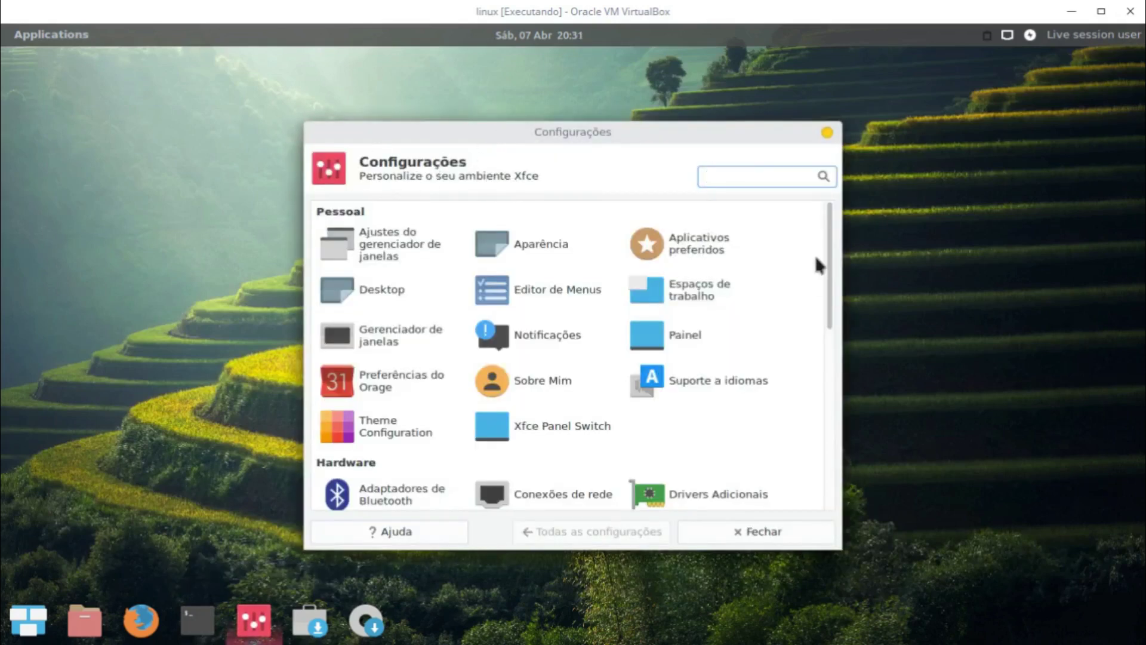
drag(829, 226, 837, 453)
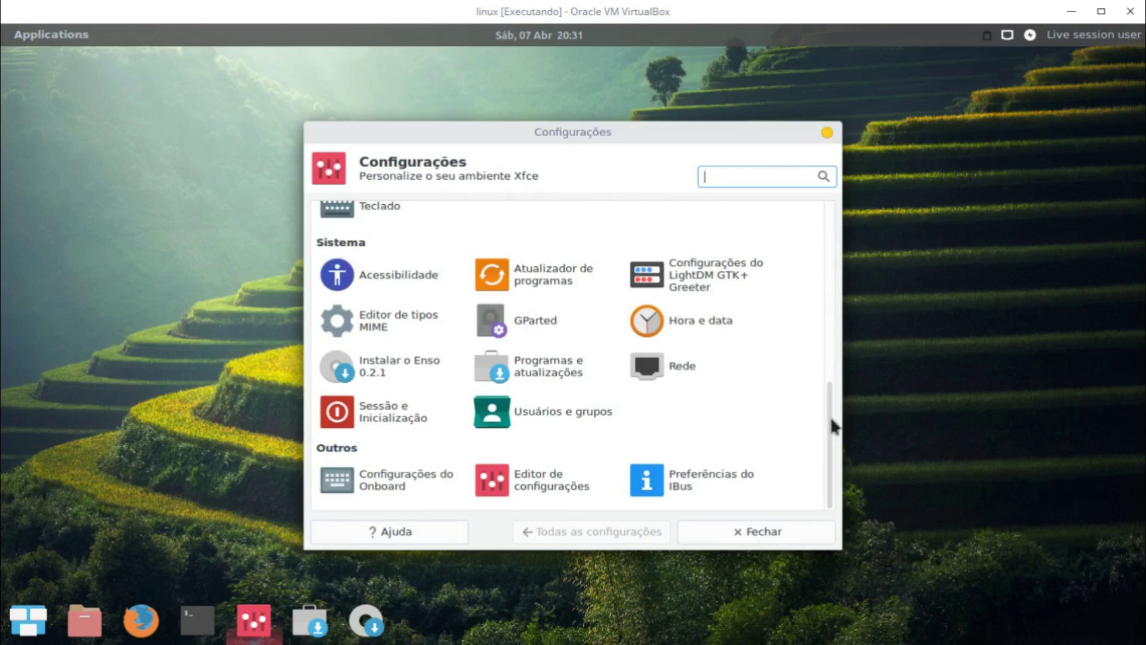
drag(834, 425, 819, 214)
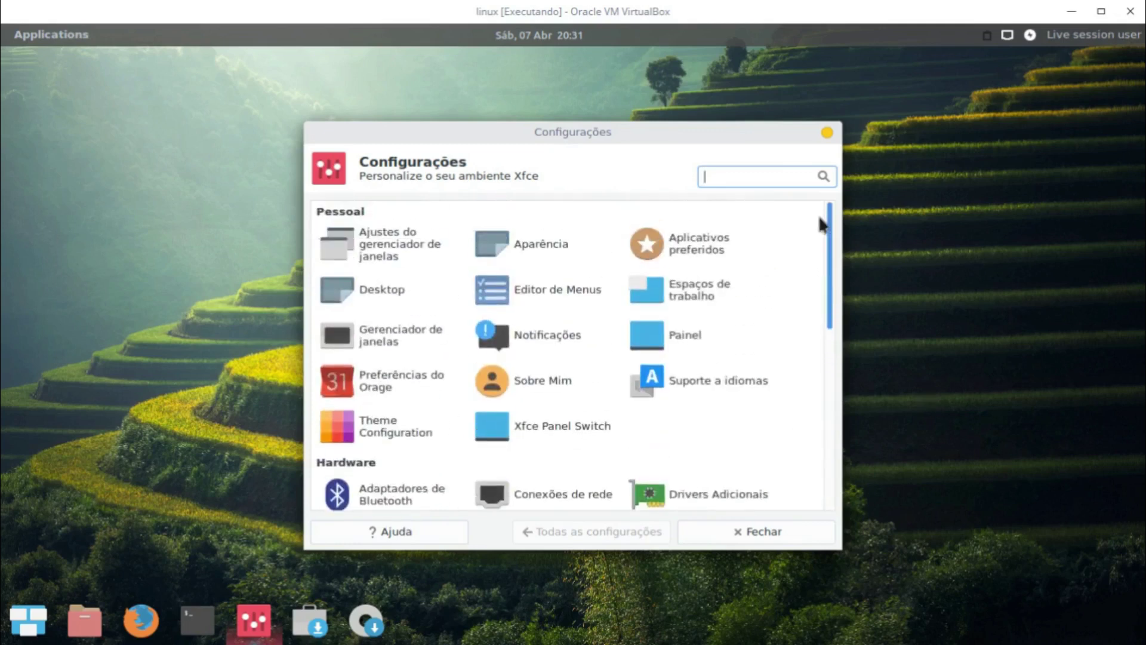
click(512, 251)
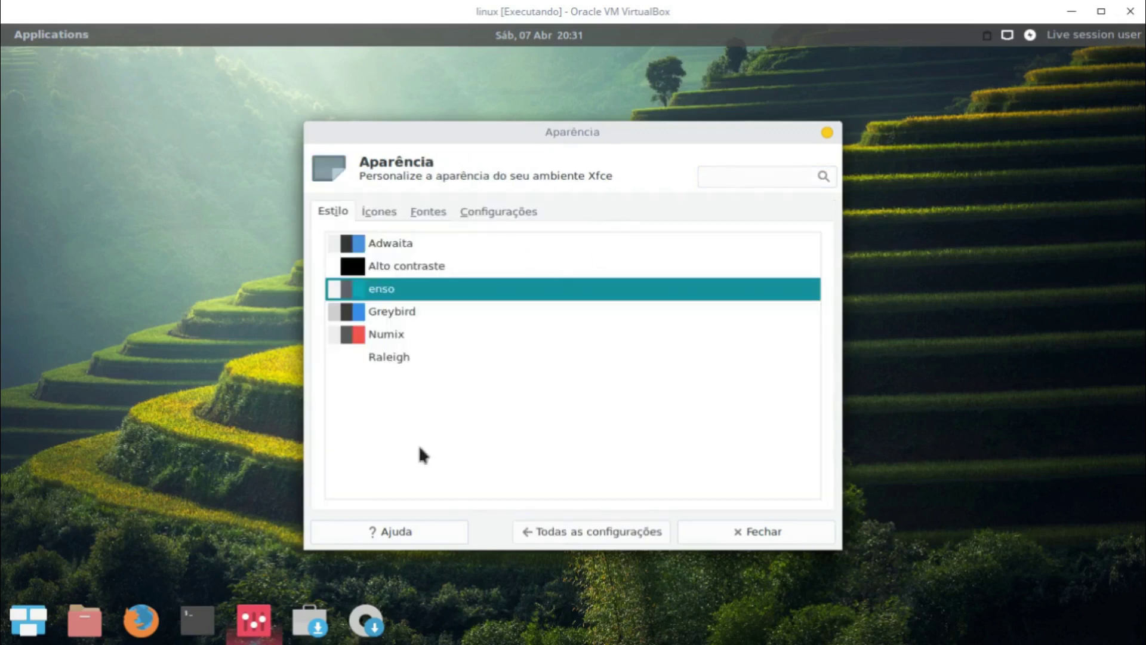
click(790, 528)
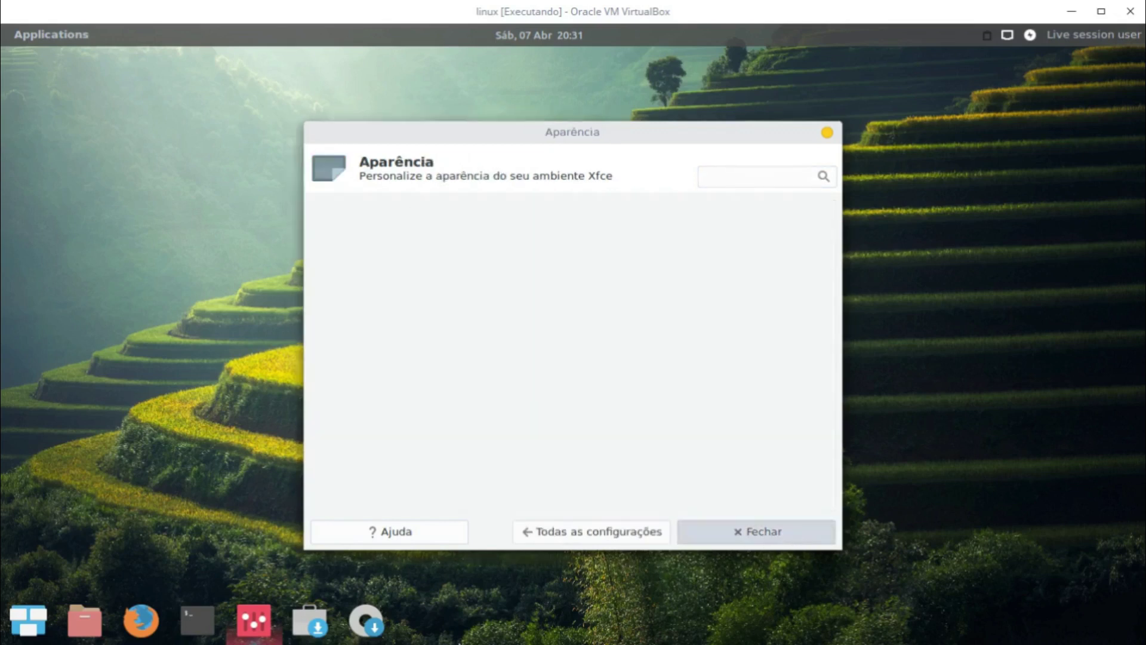
View the software store's featured and recommended applications and close the store
click(301, 624)
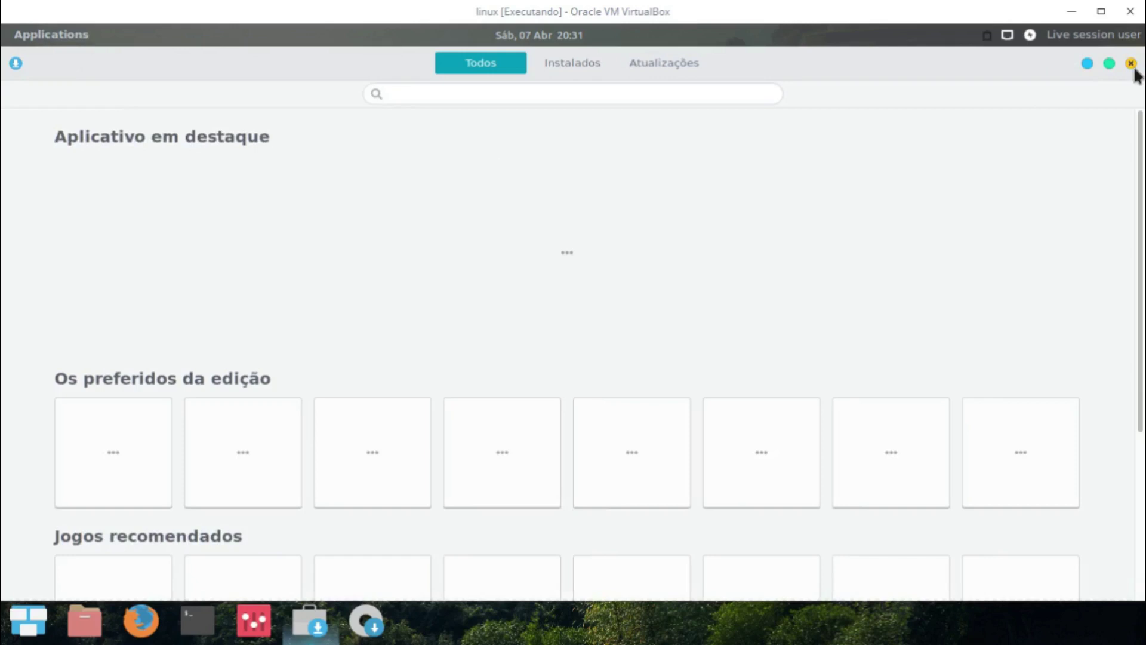
click(1132, 63)
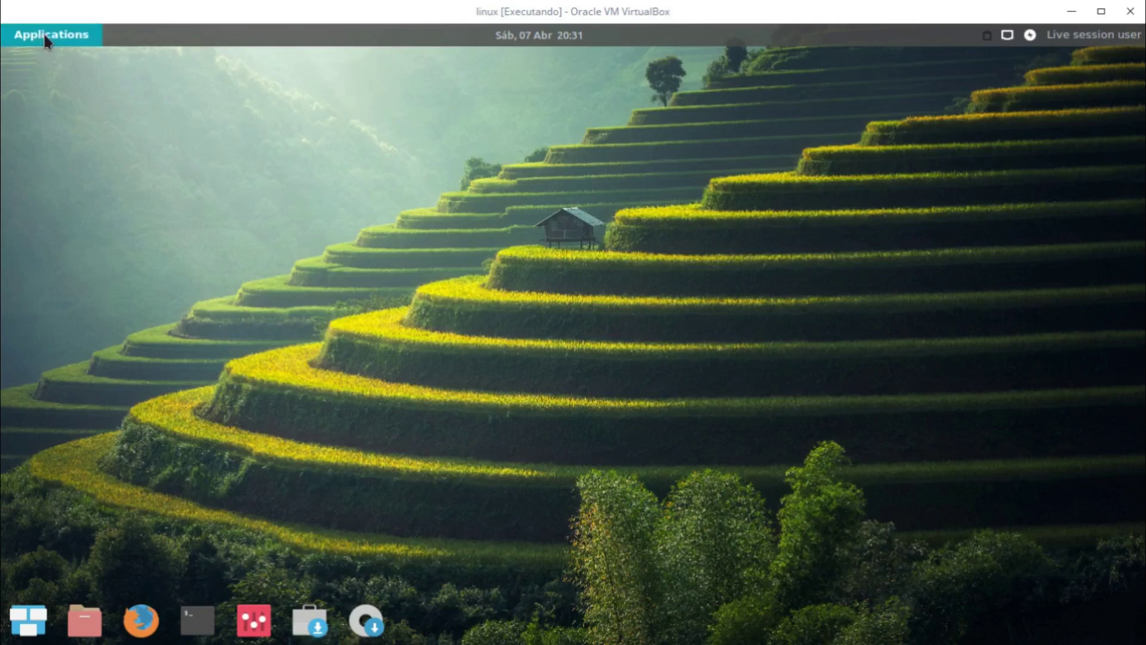
click(75, 35)
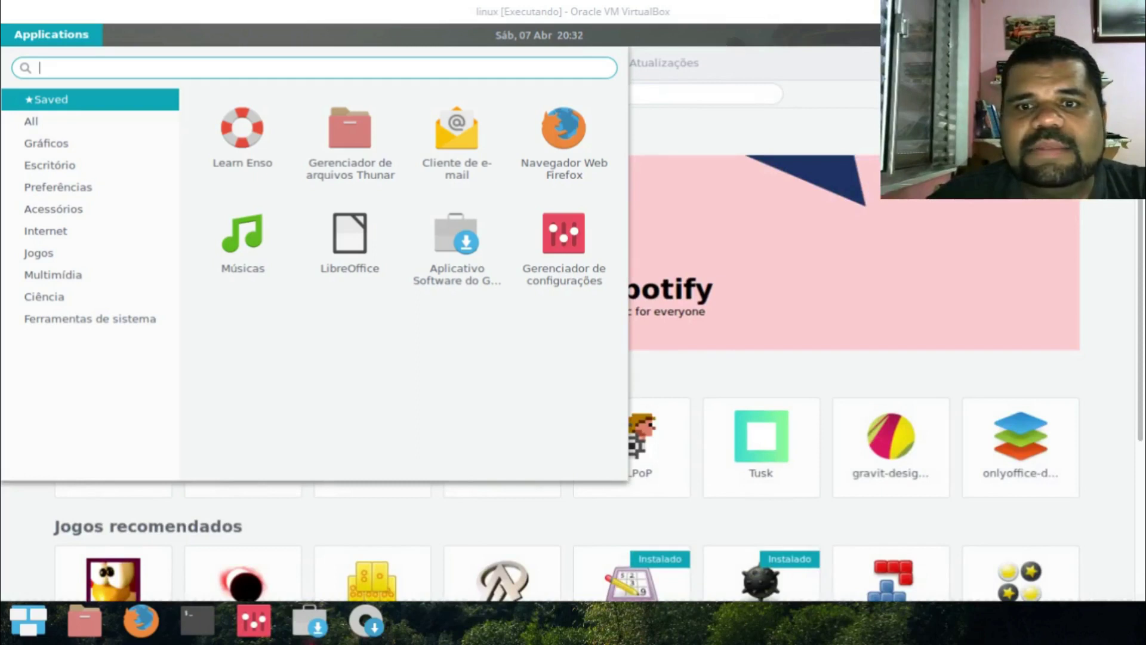
click(743, 115)
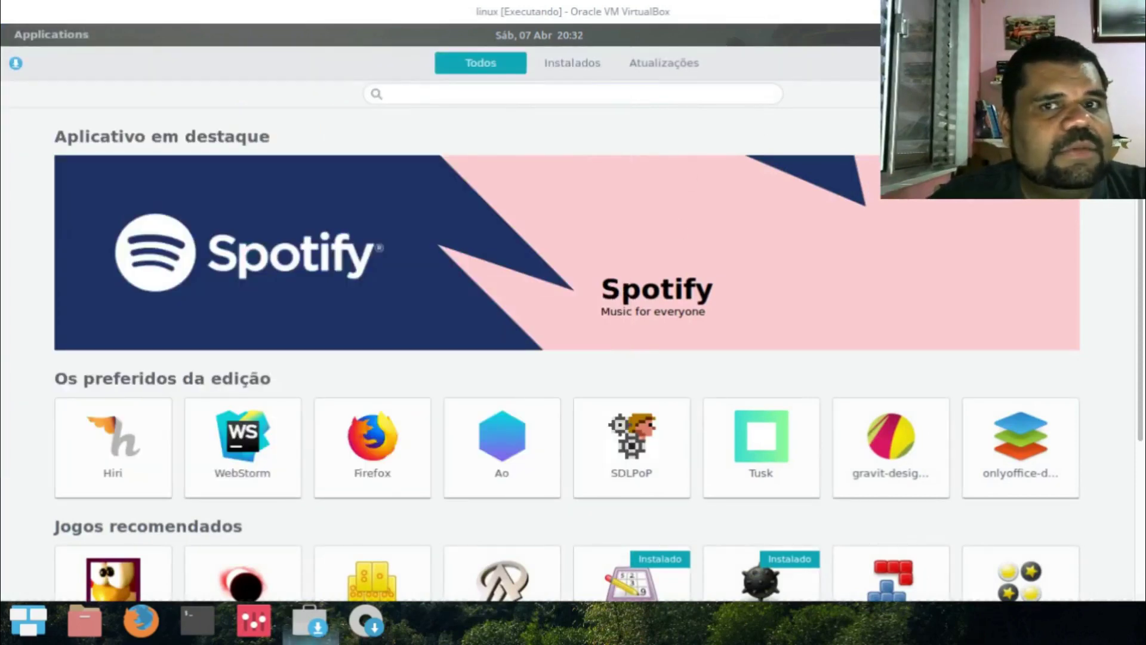
key(alt+F4)
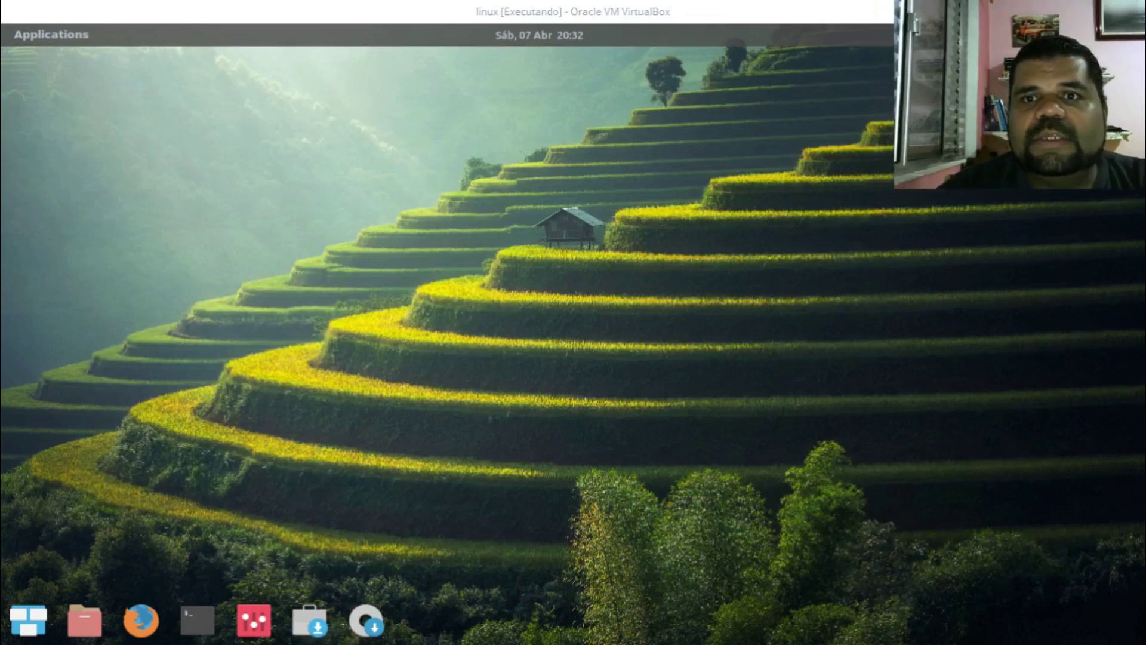
Browse the installed applications under Gráficos, Escritório, Preferências and Acessórios, including the second pages of Preferências and Acessórios
click(75, 37)
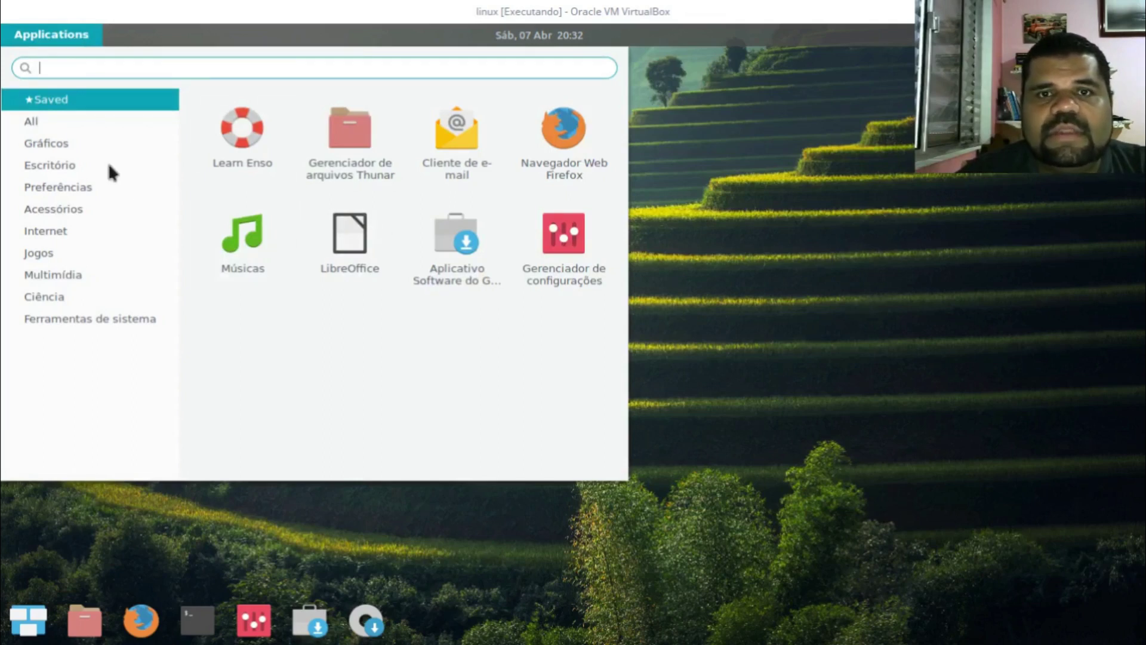
click(58, 145)
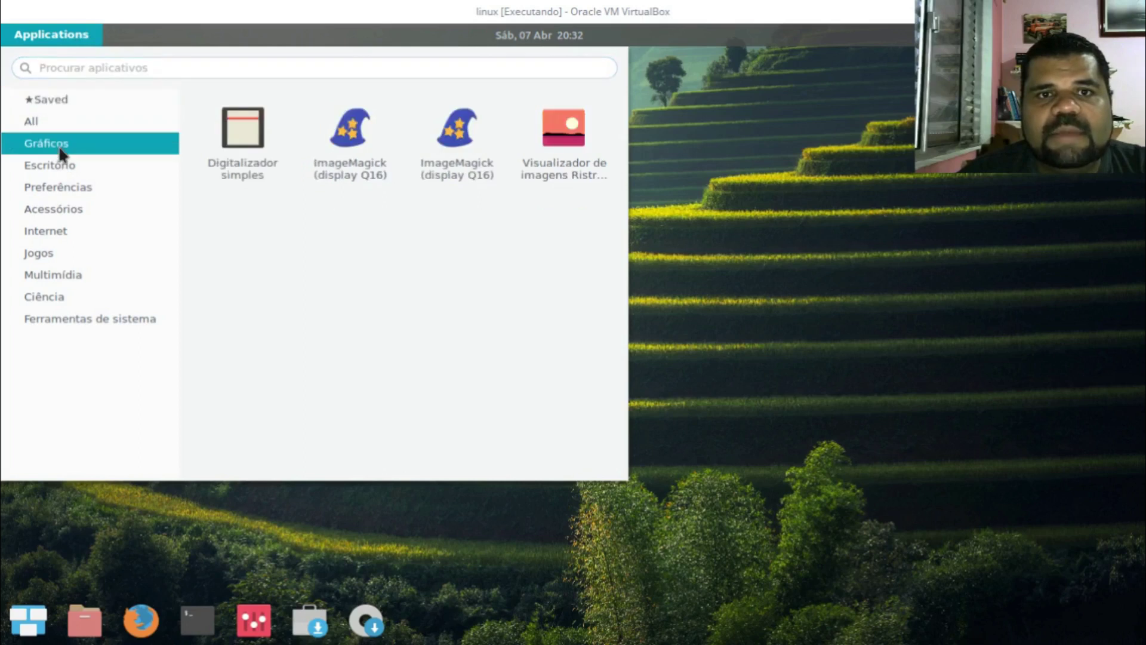
click(58, 169)
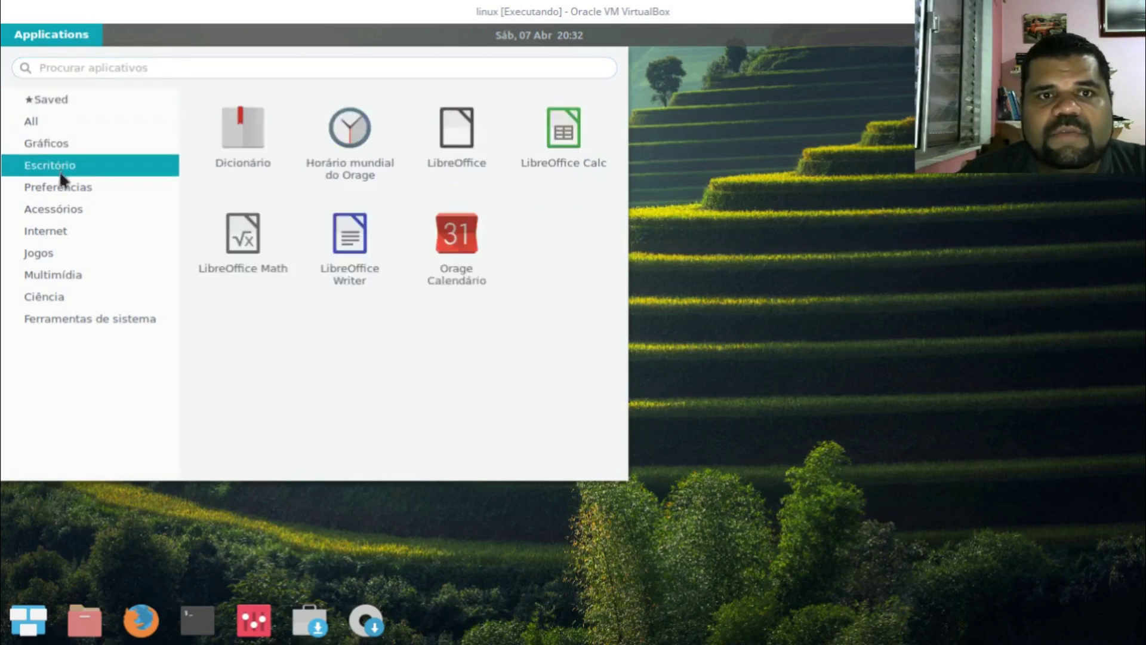
click(62, 191)
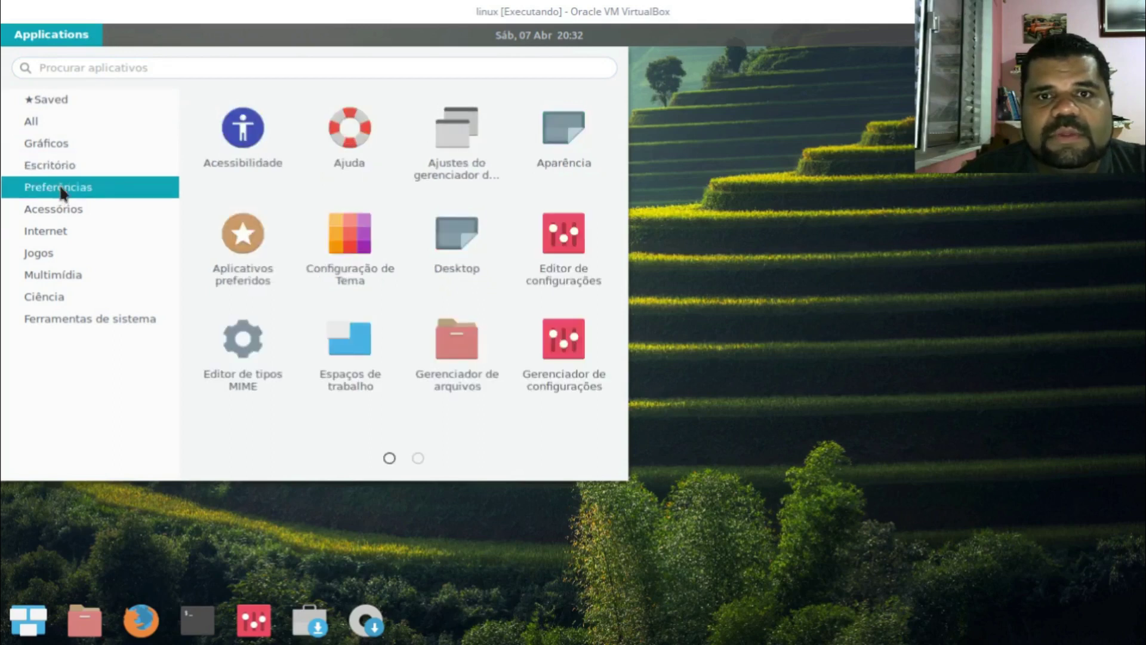
click(418, 459)
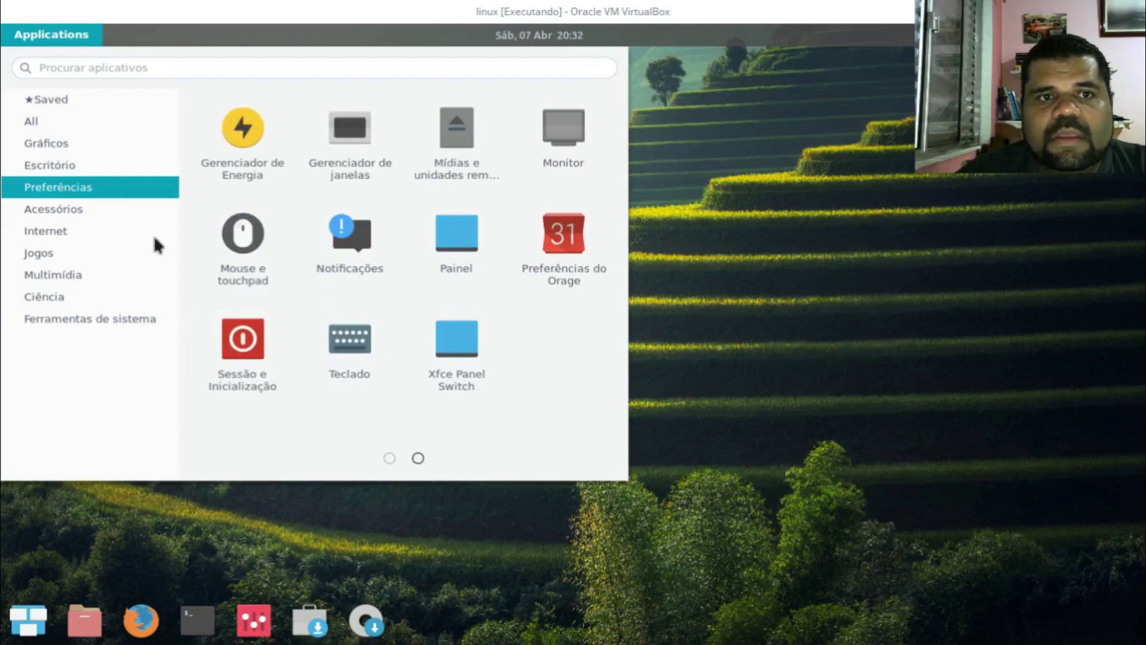
click(68, 215)
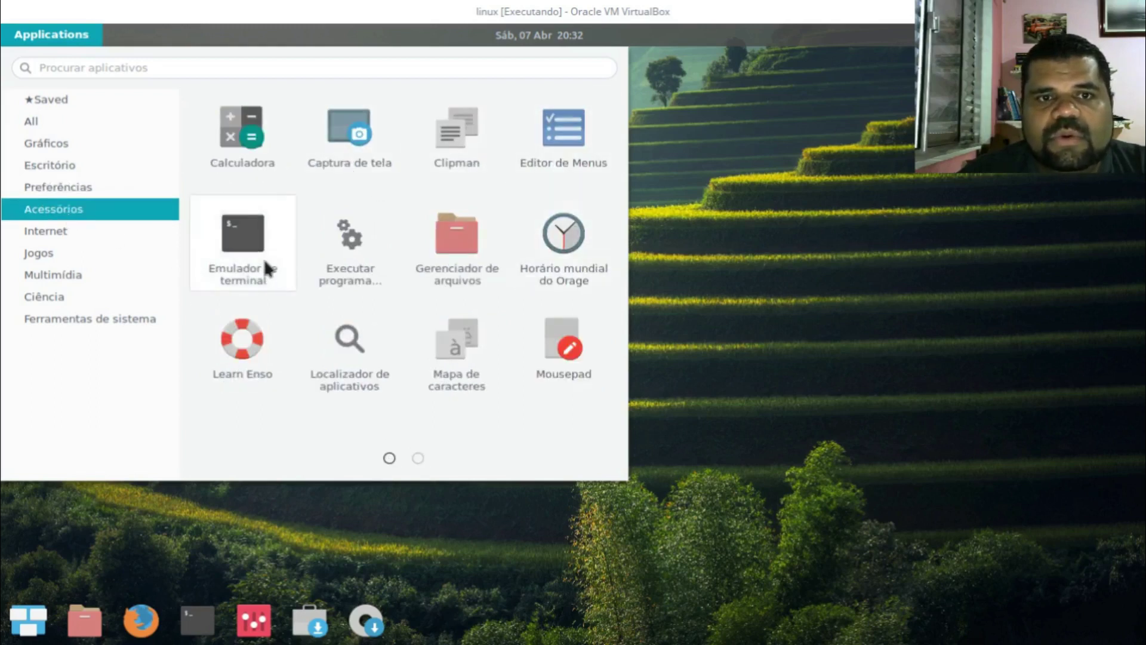
click(416, 457)
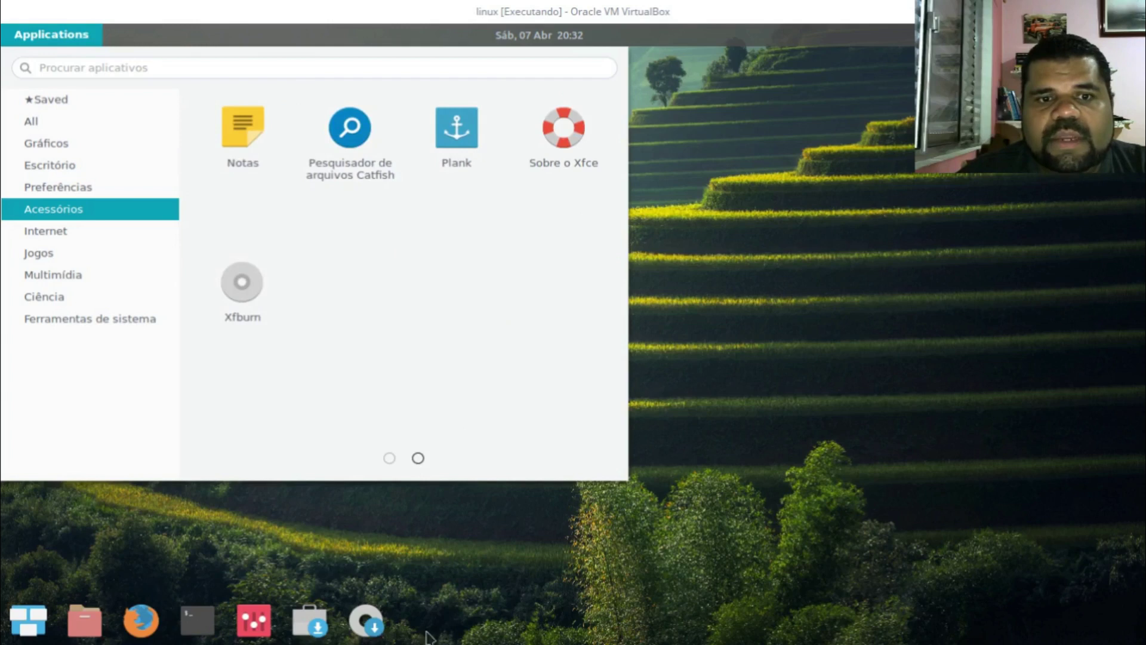
Browse the installed applications under Internet, Jogos, Multimídia, Ciência and Ferramentas de sistema
click(52, 235)
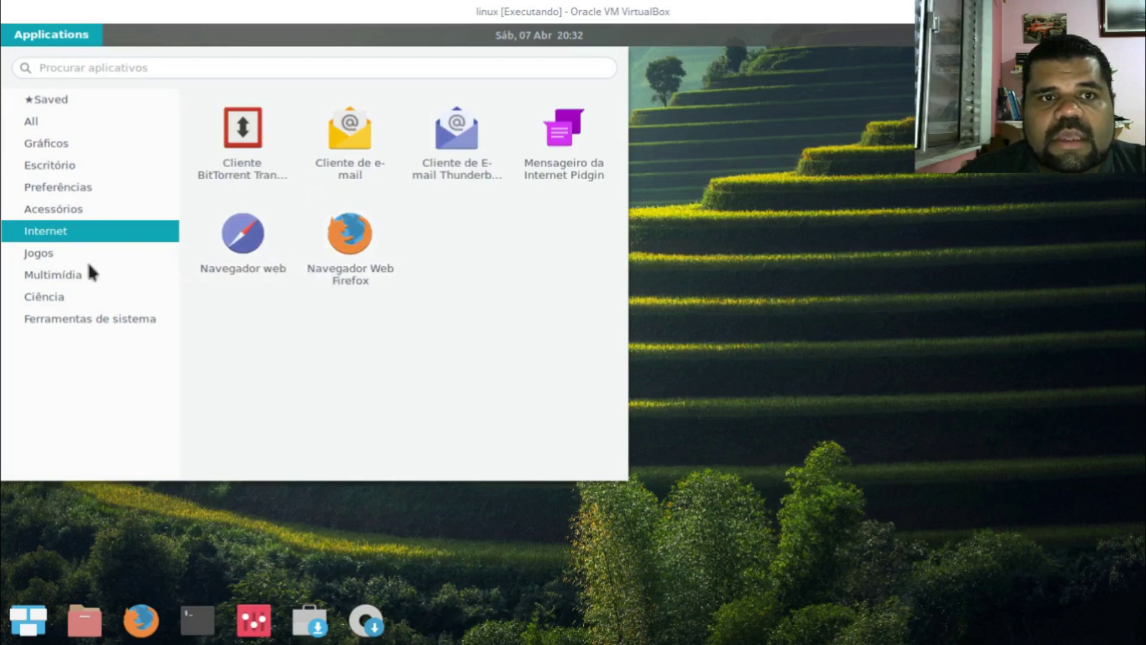
click(70, 260)
click(72, 280)
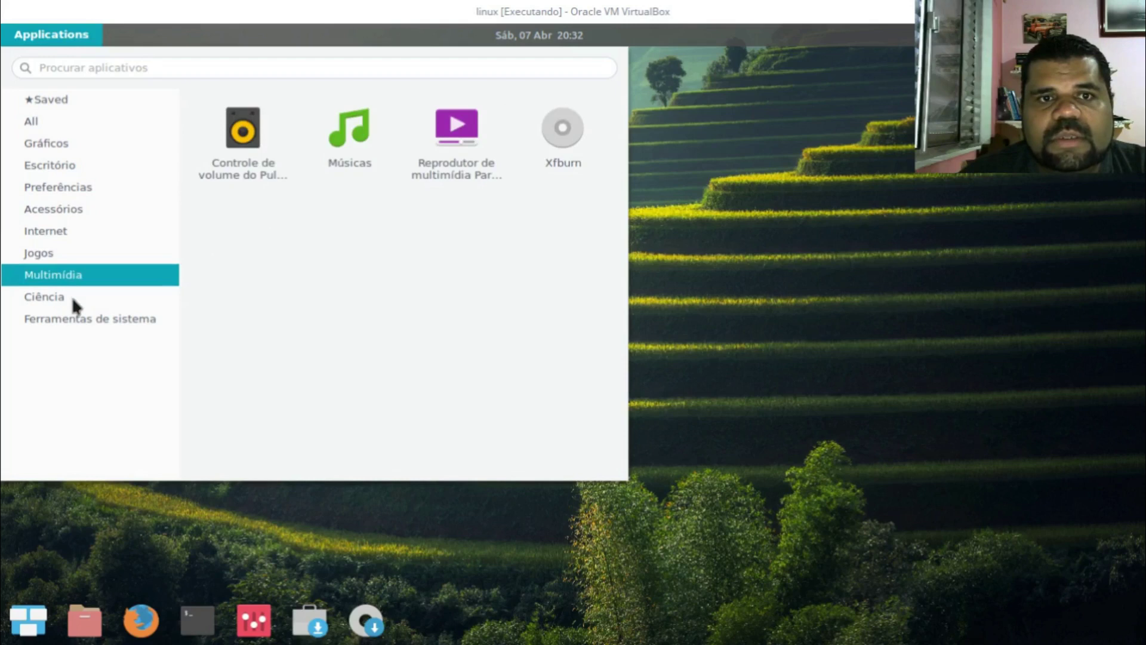
click(73, 301)
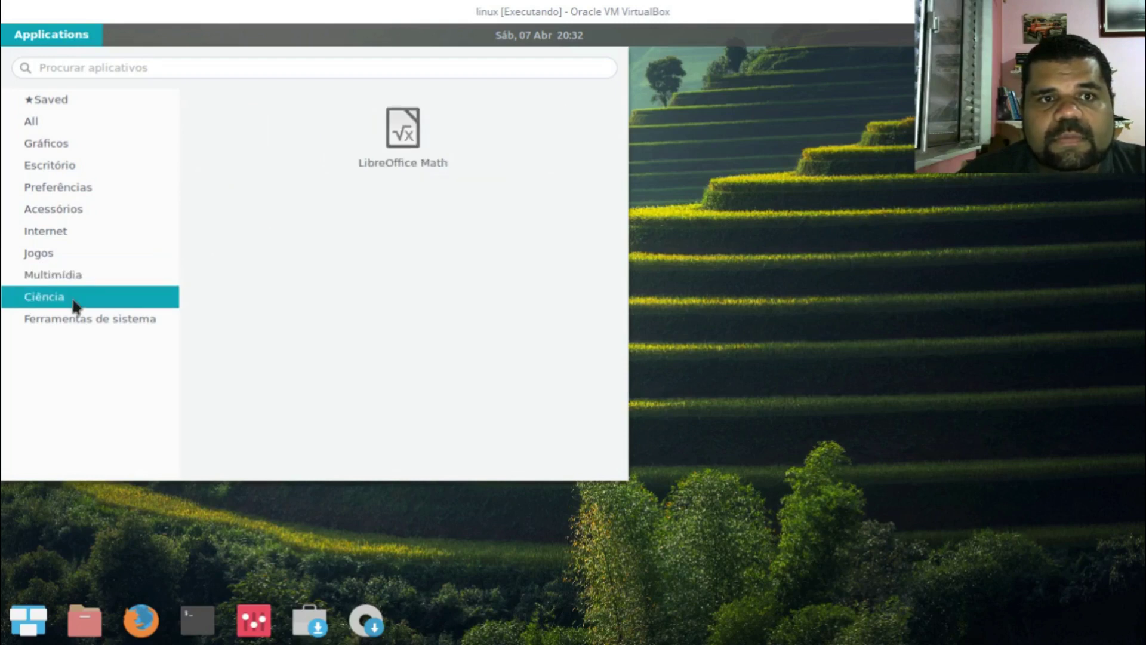
click(70, 321)
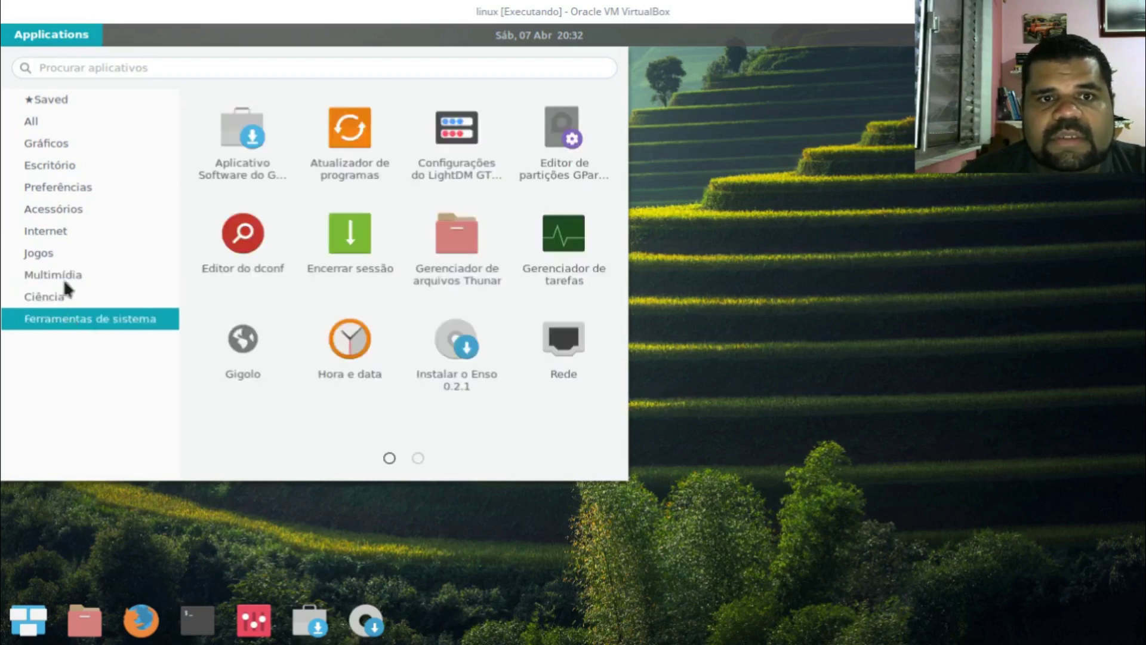
Launch Navegador Web Firefox from the Internet category, close its privacy notice page, stop the welcome page loading, and close the browser
click(61, 233)
click(357, 243)
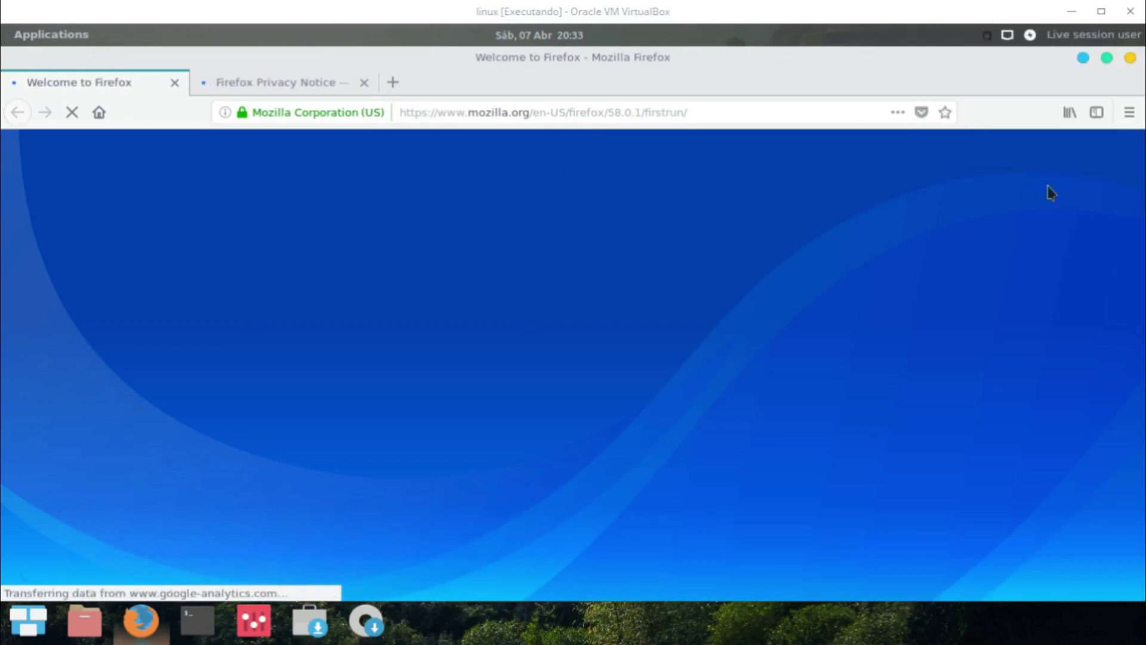
click(296, 86)
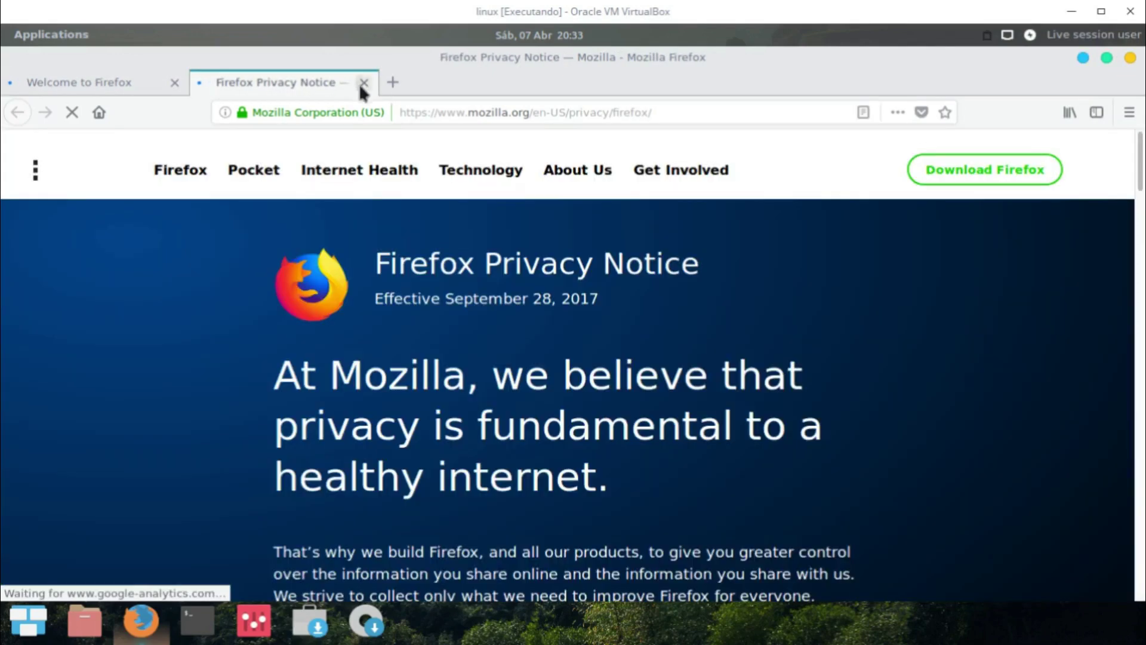
click(363, 82)
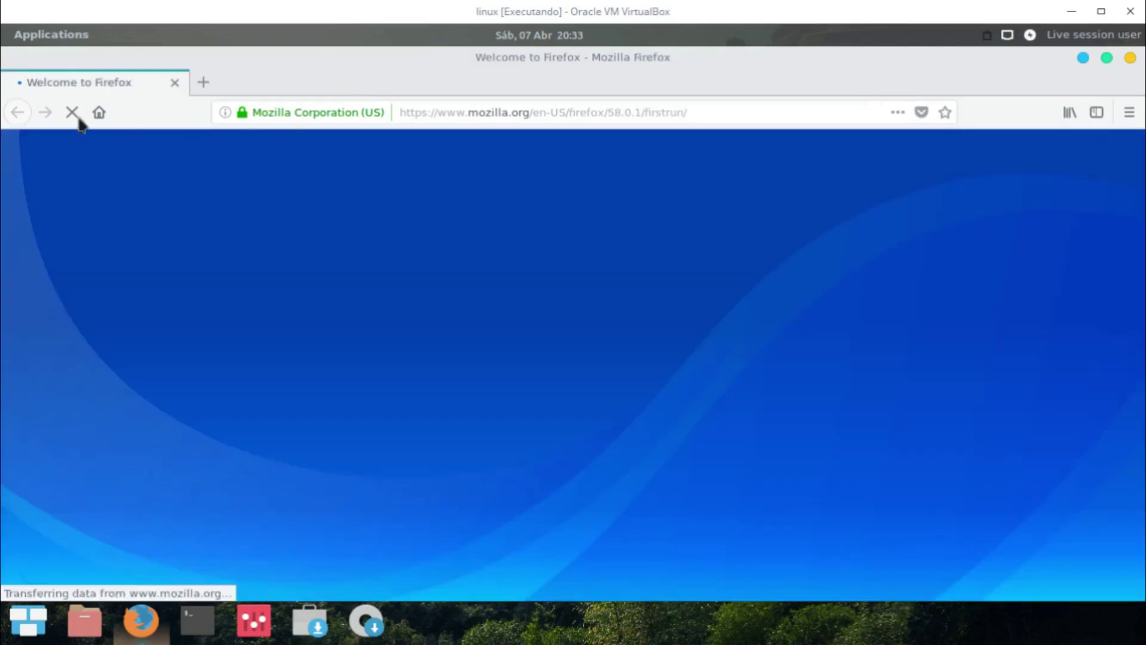
click(72, 112)
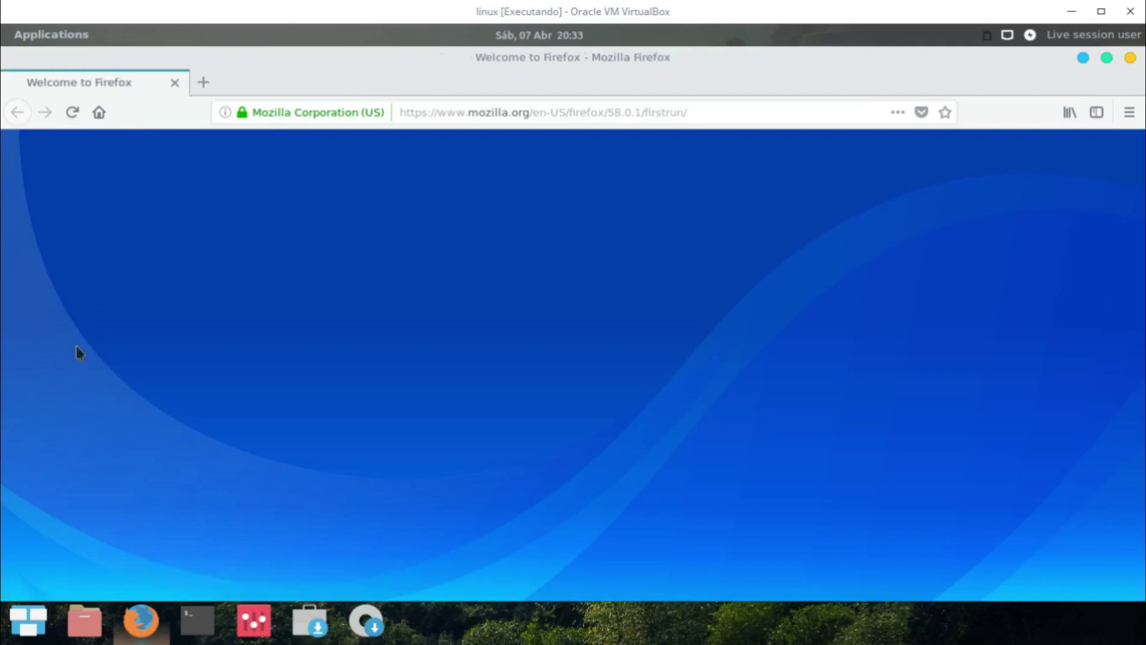
right_click(144, 629)
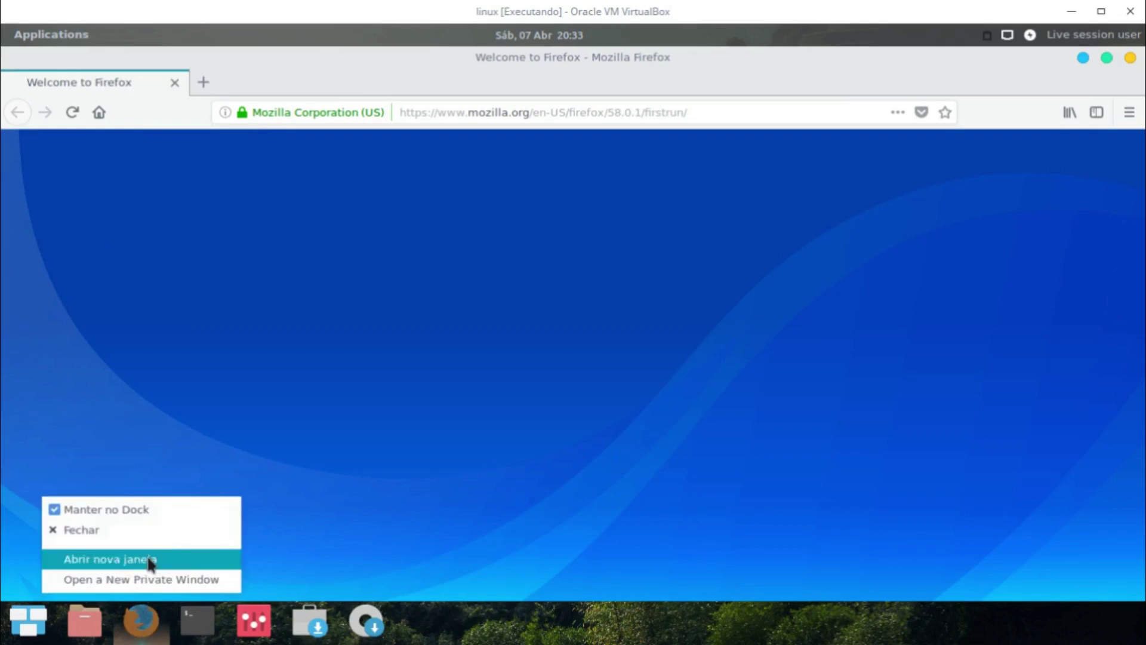
click(621, 338)
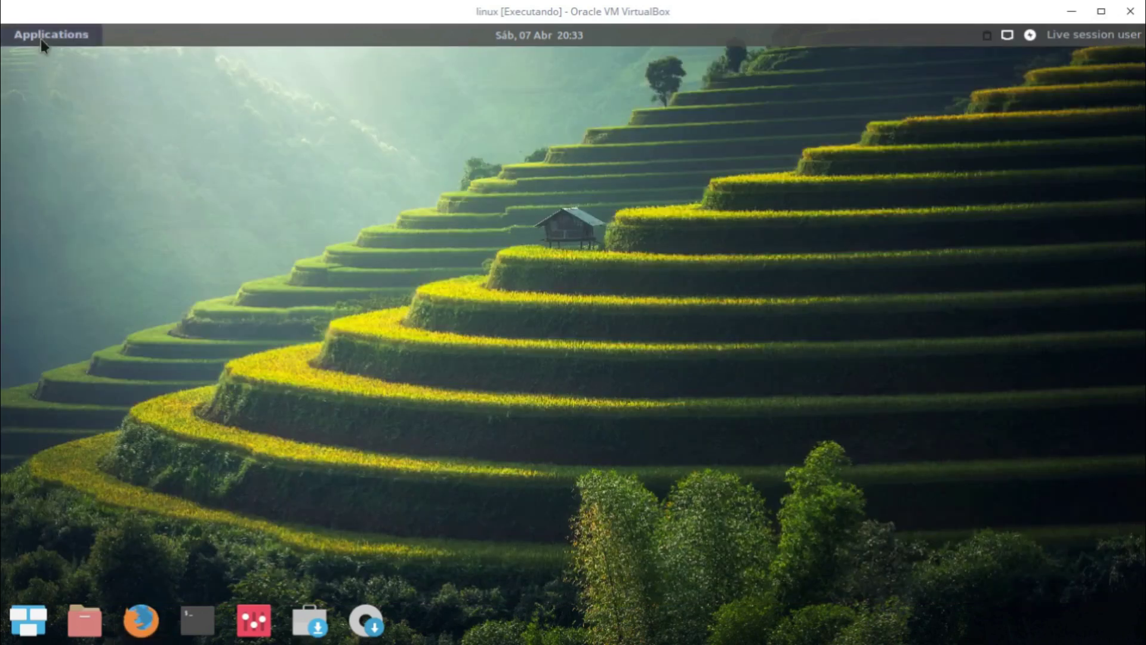
Browse both pages of installed applications under Ferramentas de sistema
click(42, 37)
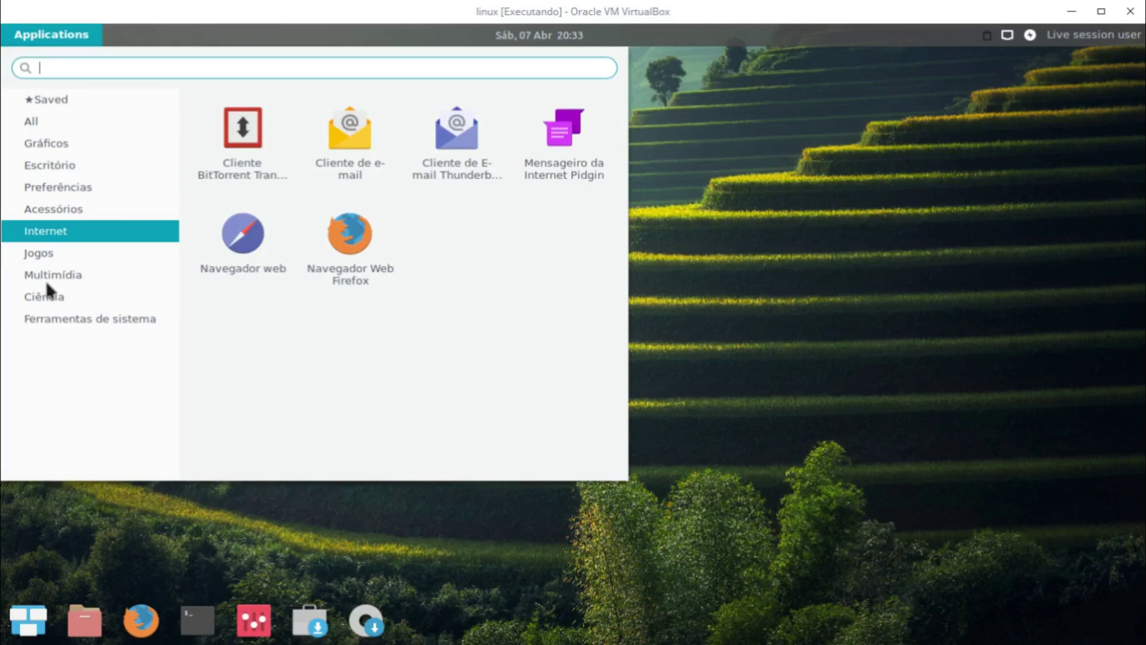
click(62, 322)
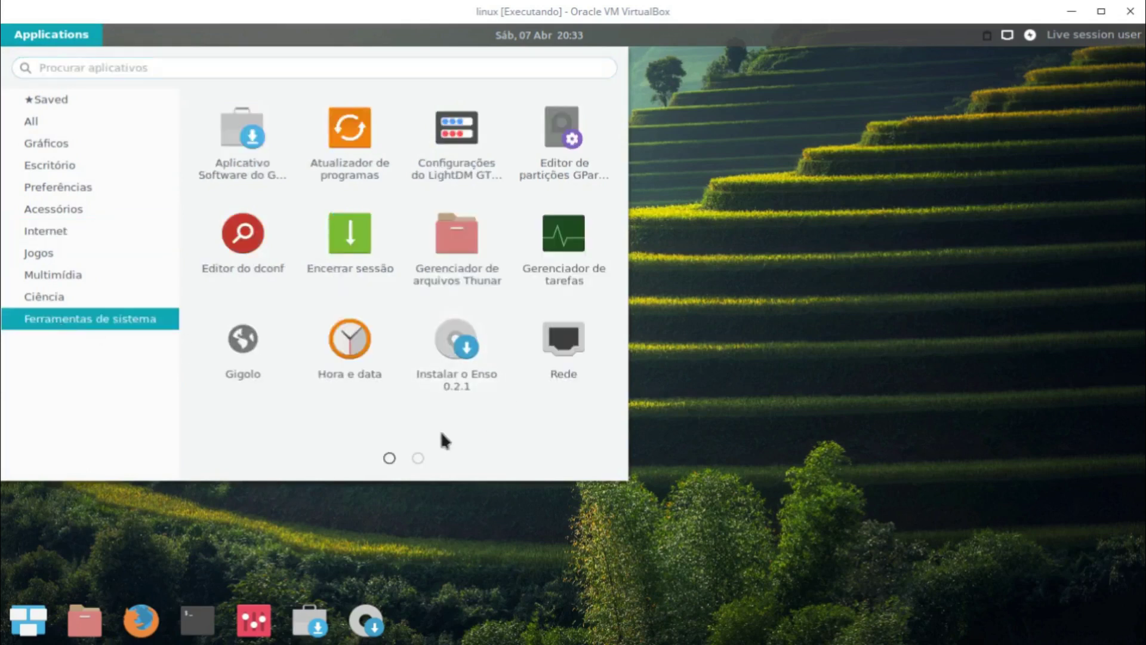
click(420, 457)
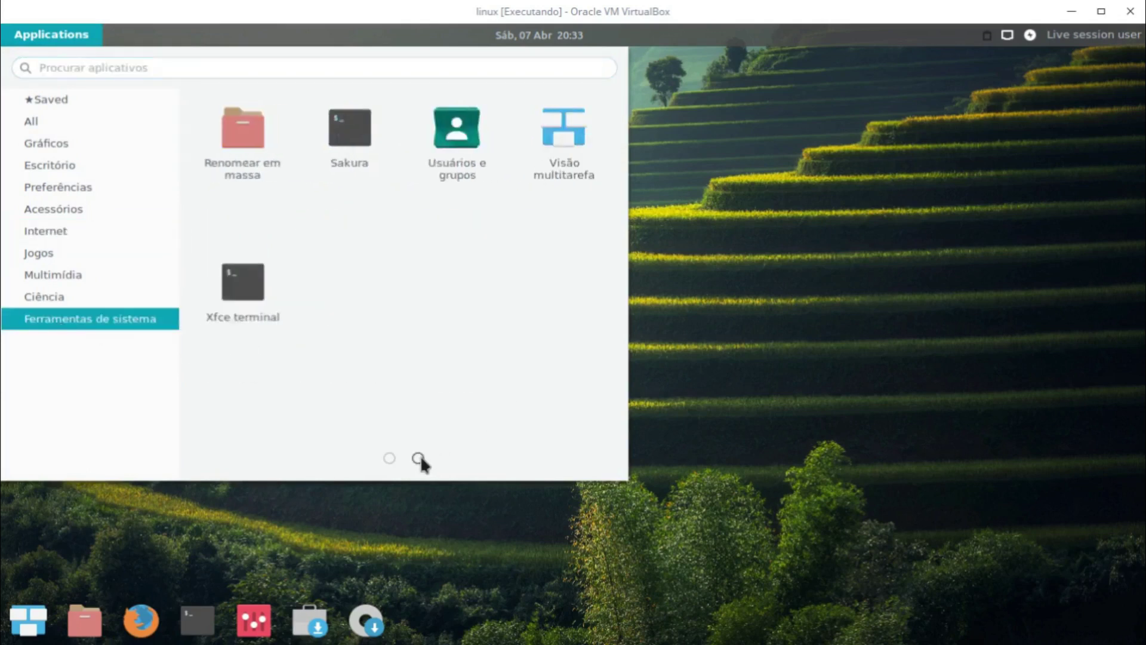
click(397, 459)
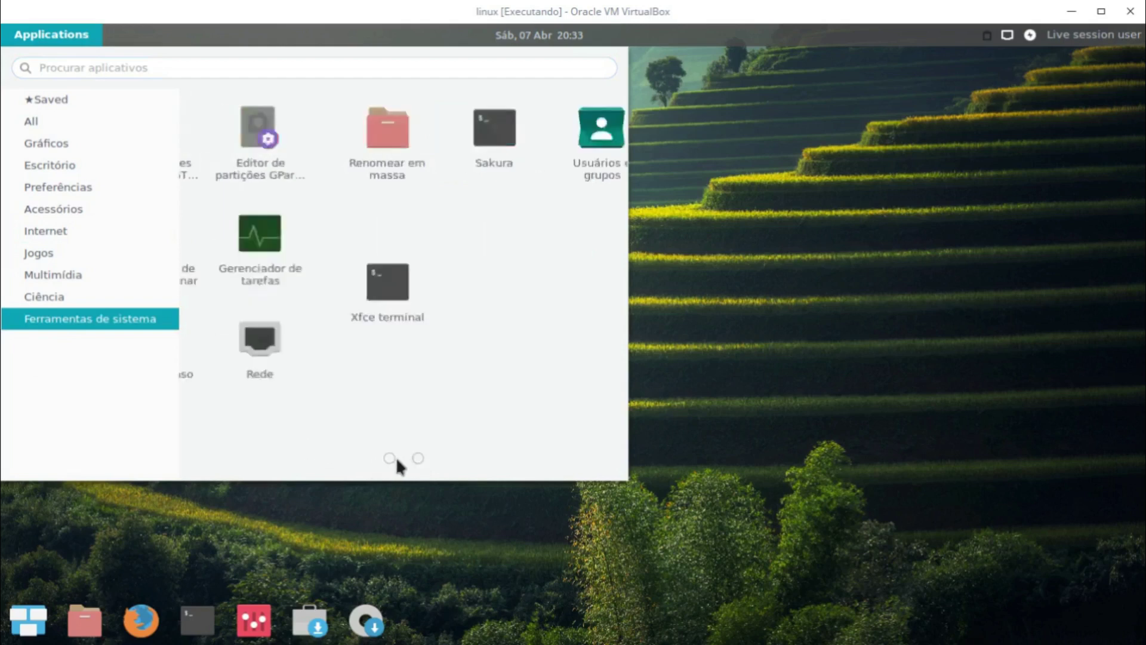
Search the installed applications for plank and launch Plank
click(201, 68)
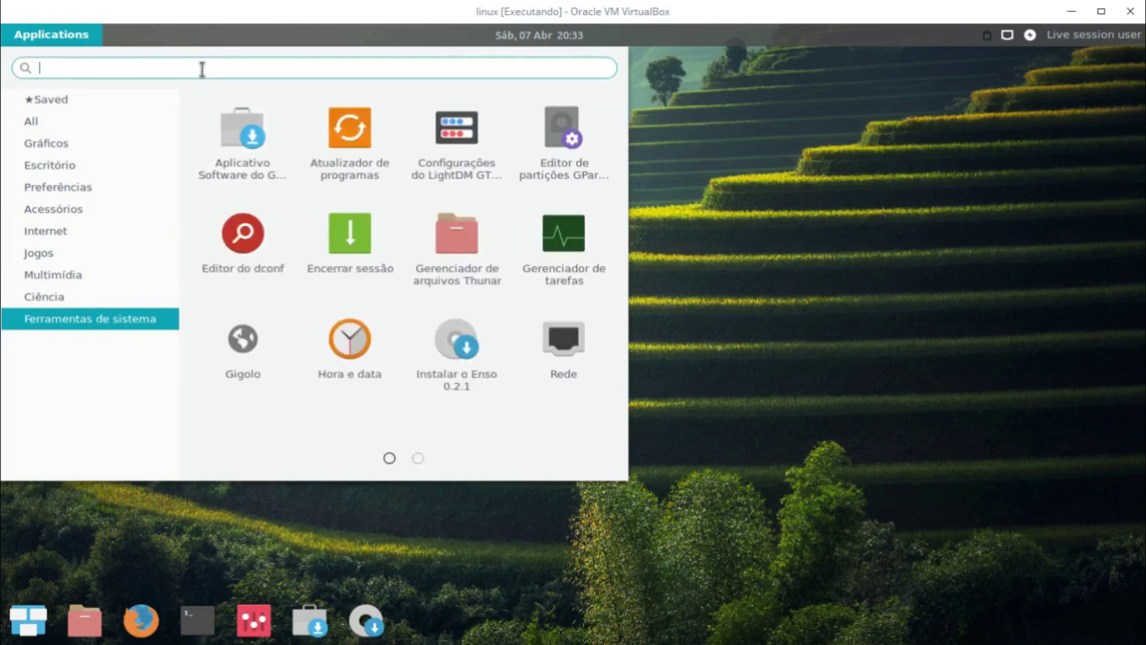
text(p)
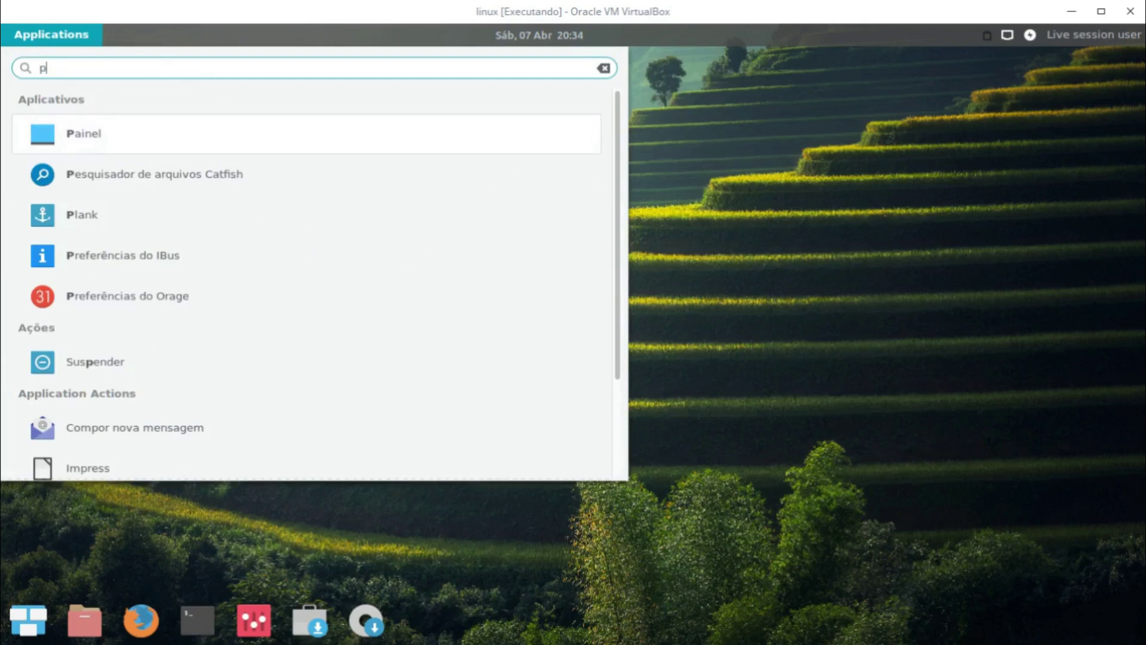
text(aank)
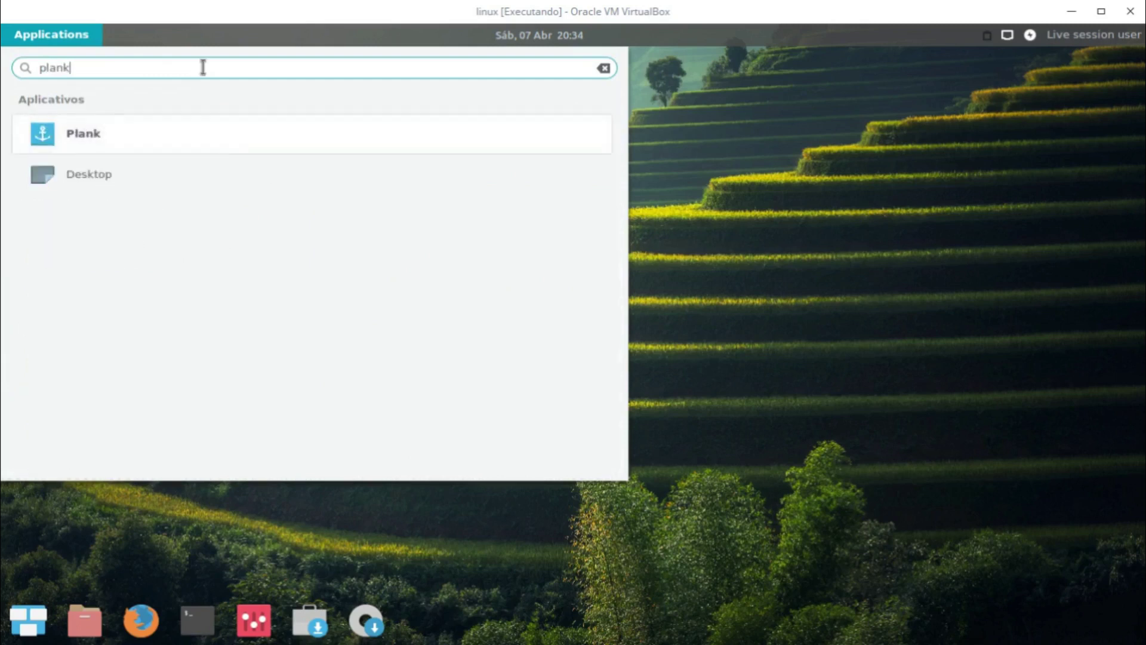
click(152, 136)
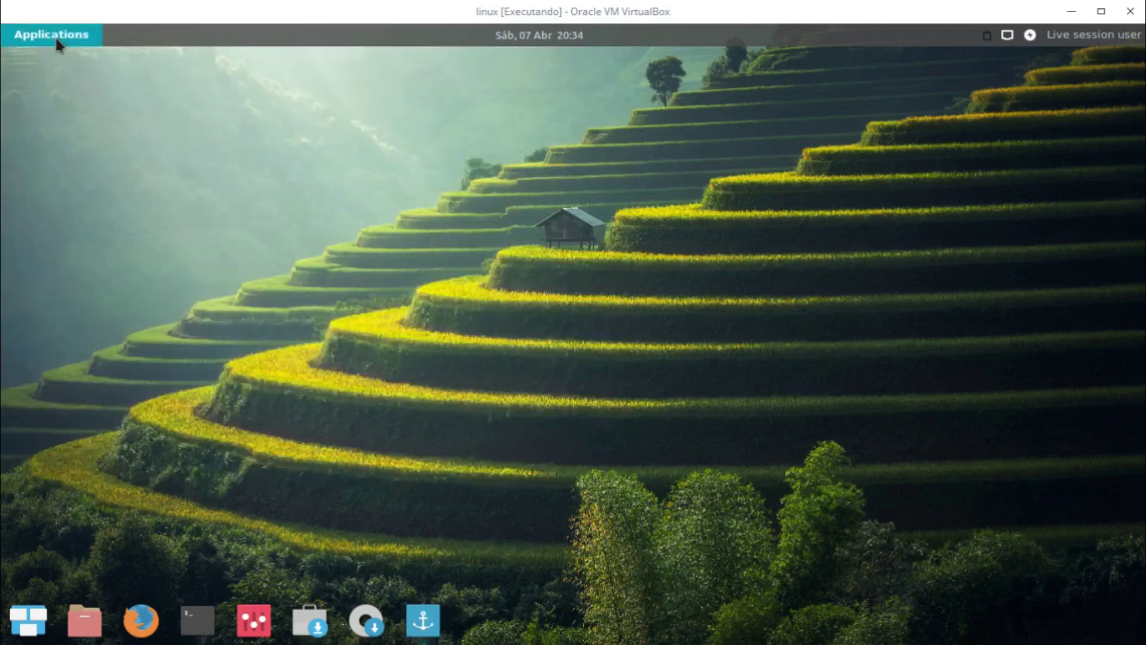
click(55, 36)
click(55, 37)
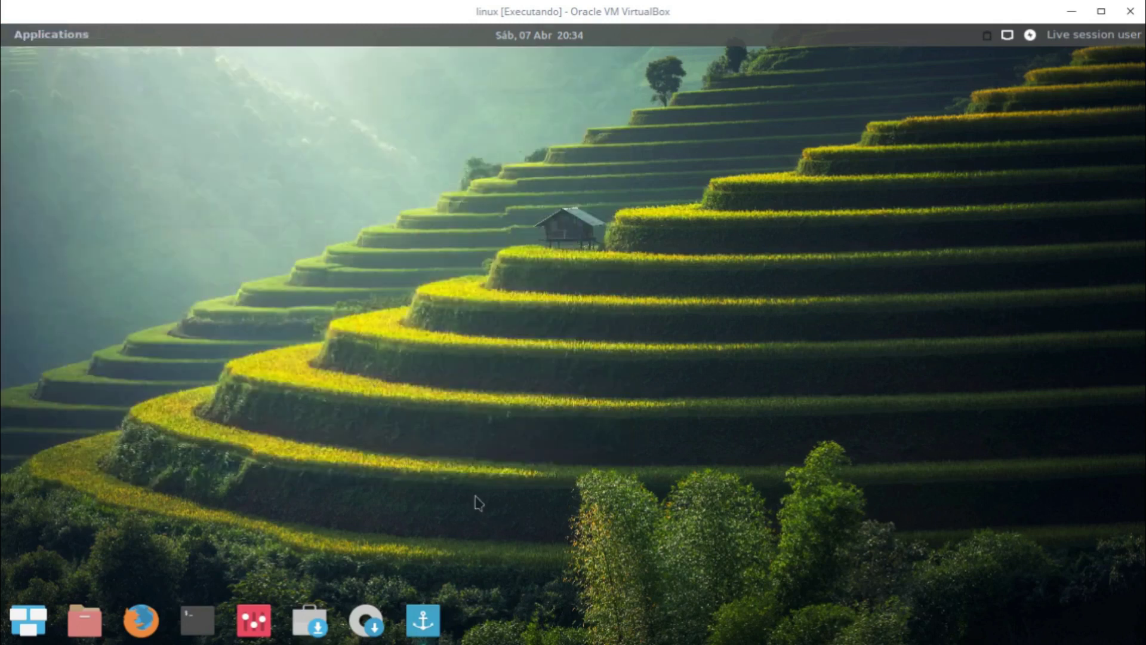
Try to open Plank from its dock entry, and close the running Plank application
click(428, 620)
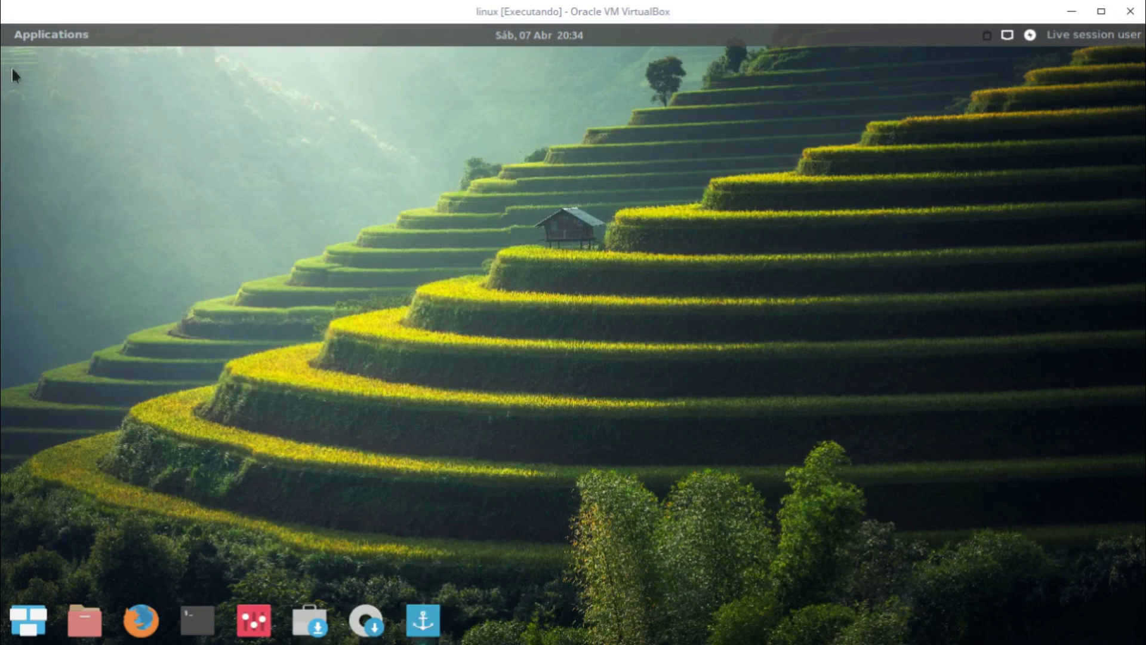
right_click(421, 626)
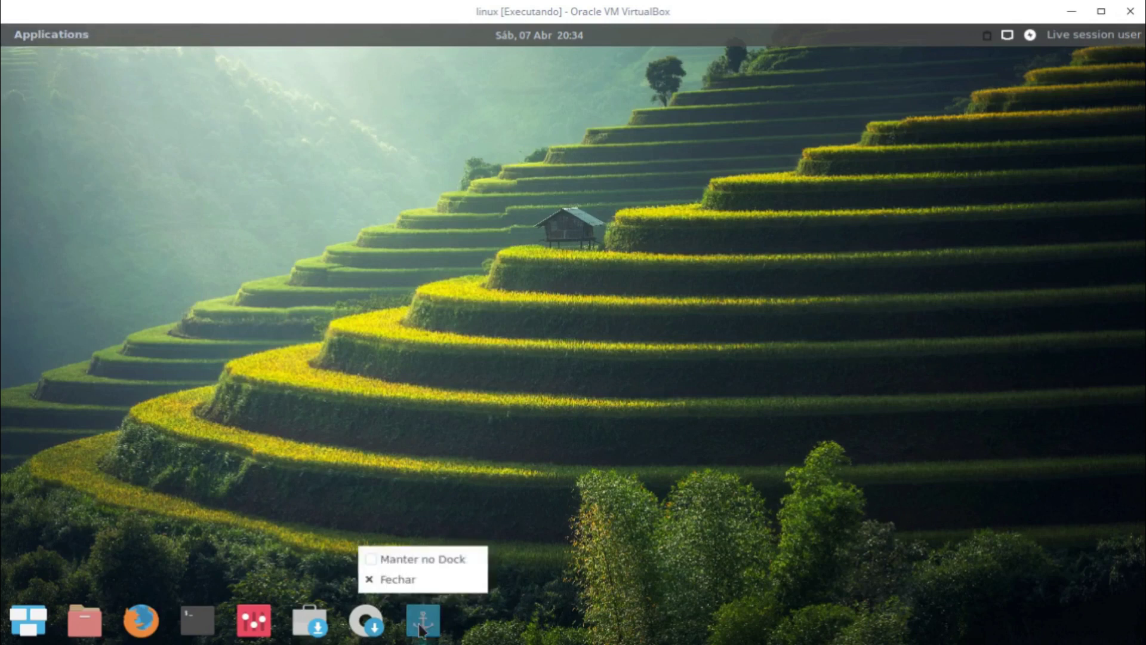
click(396, 579)
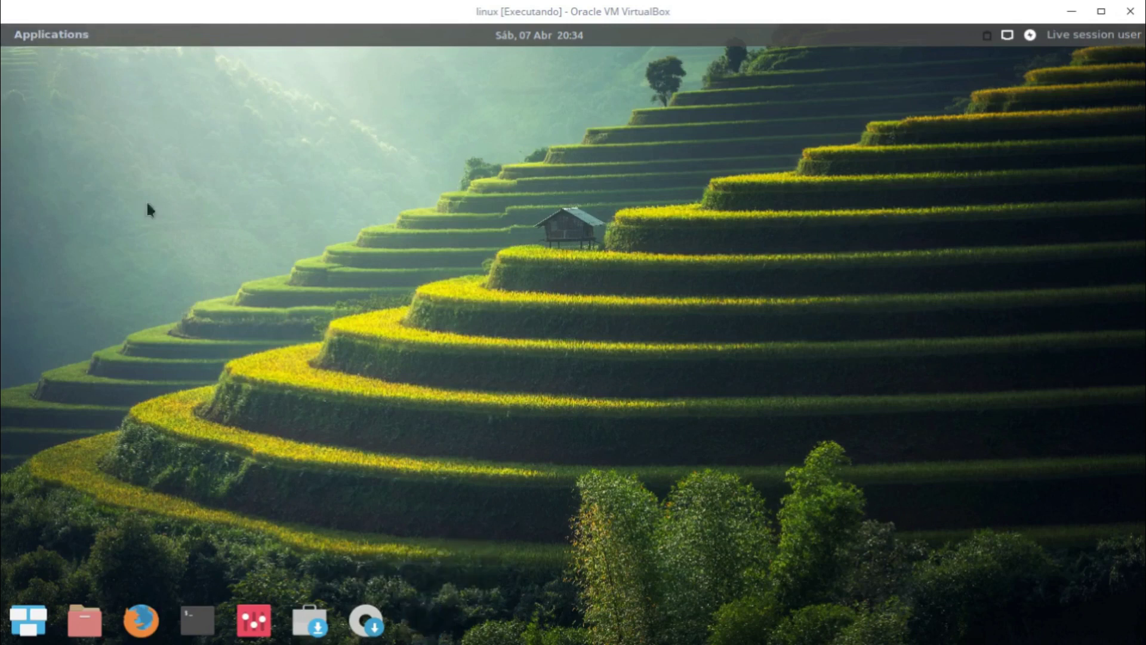
Look for dock settings under Ferramentas de sistema and on both pages of Preferências and Acessórios, and close the application launcher
click(59, 34)
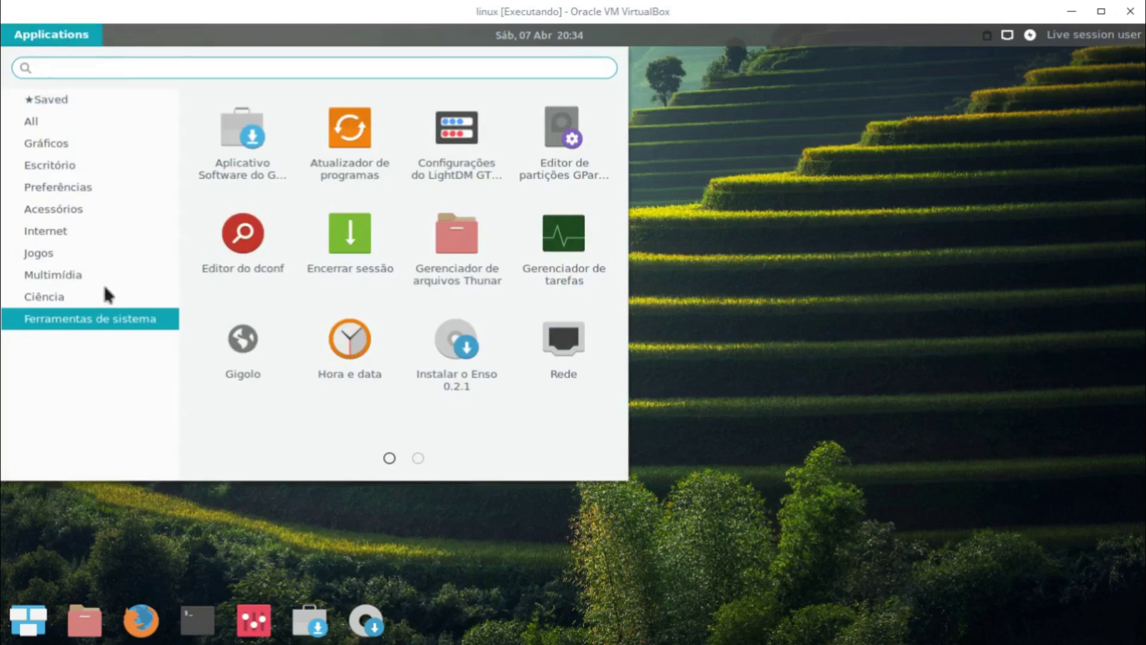
click(418, 458)
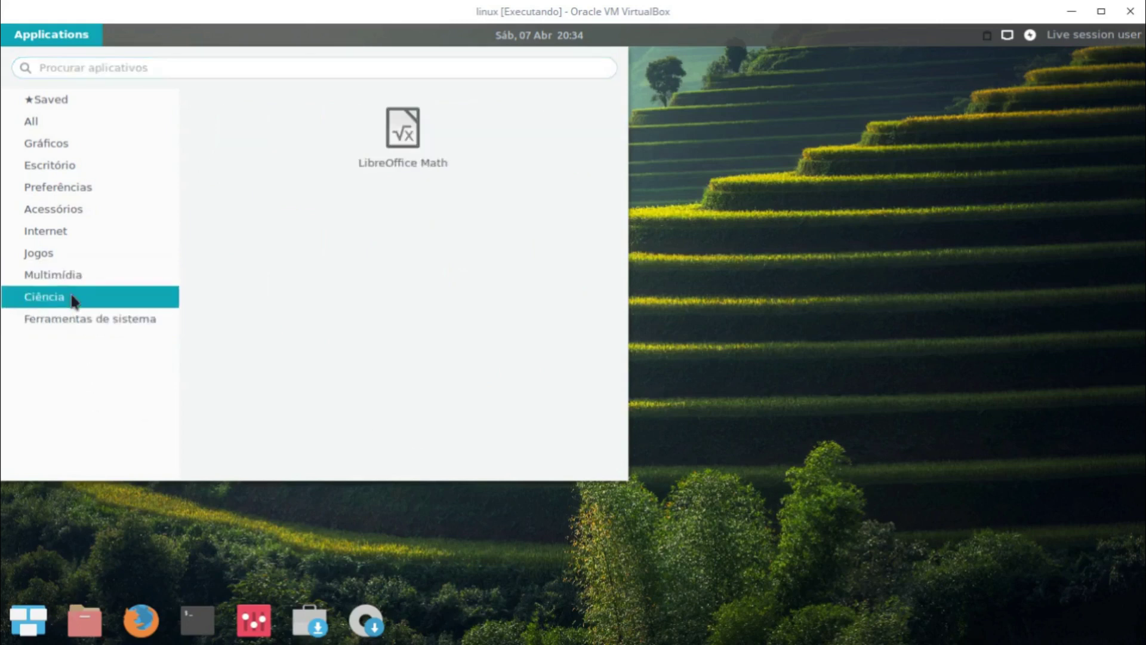
mouse_move(59, 189)
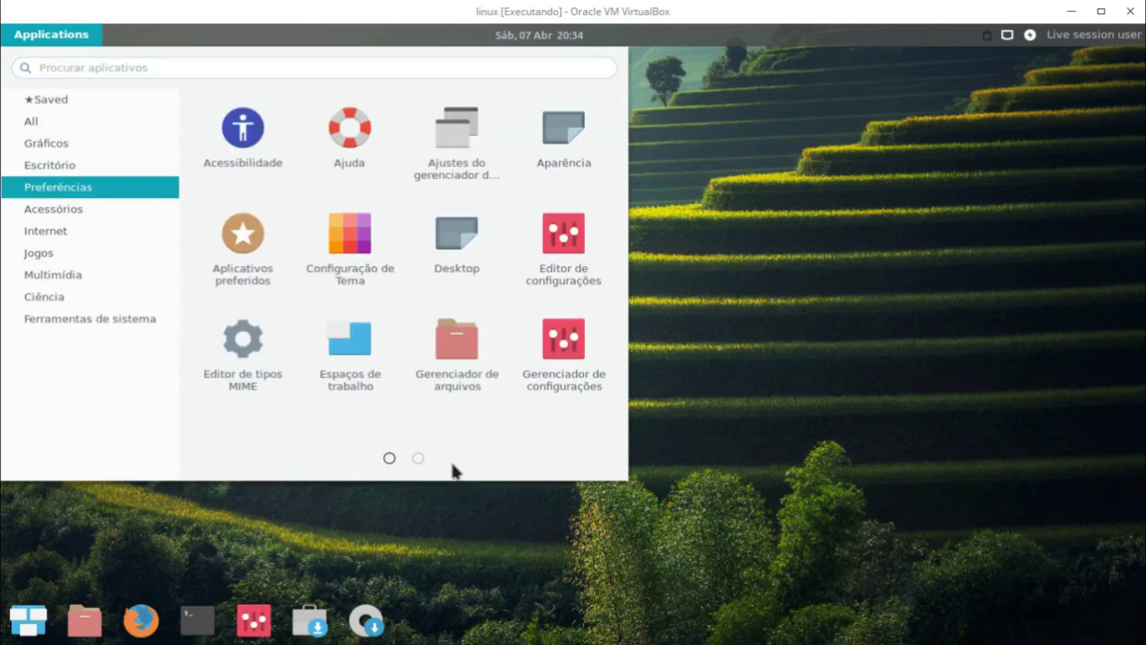
click(418, 458)
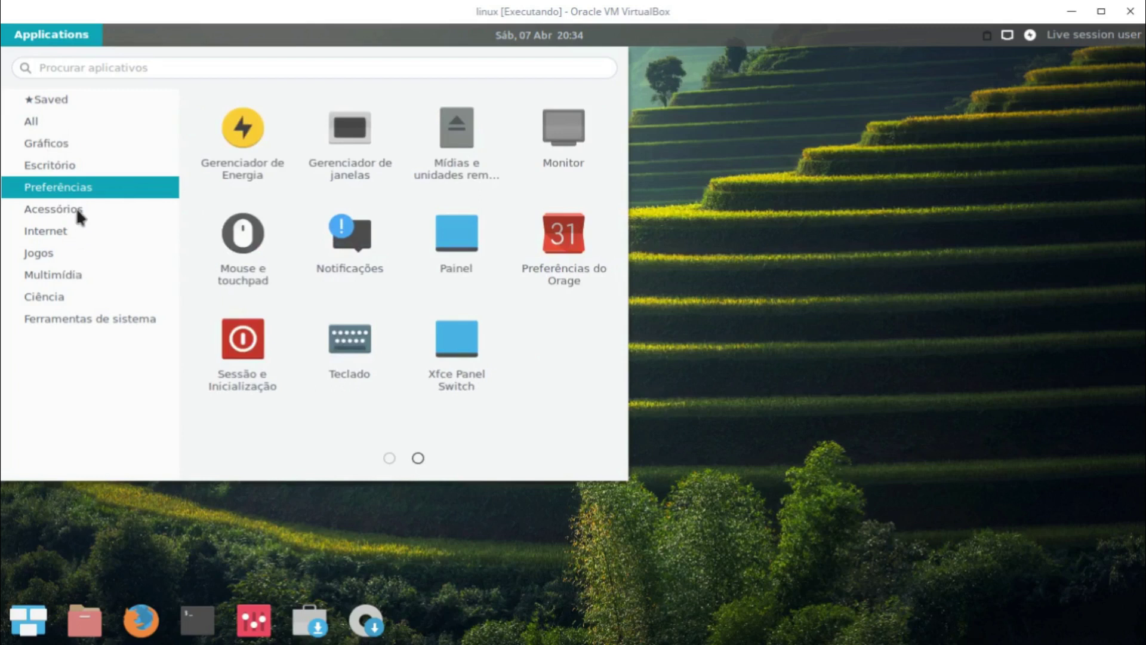
mouse_move(76, 207)
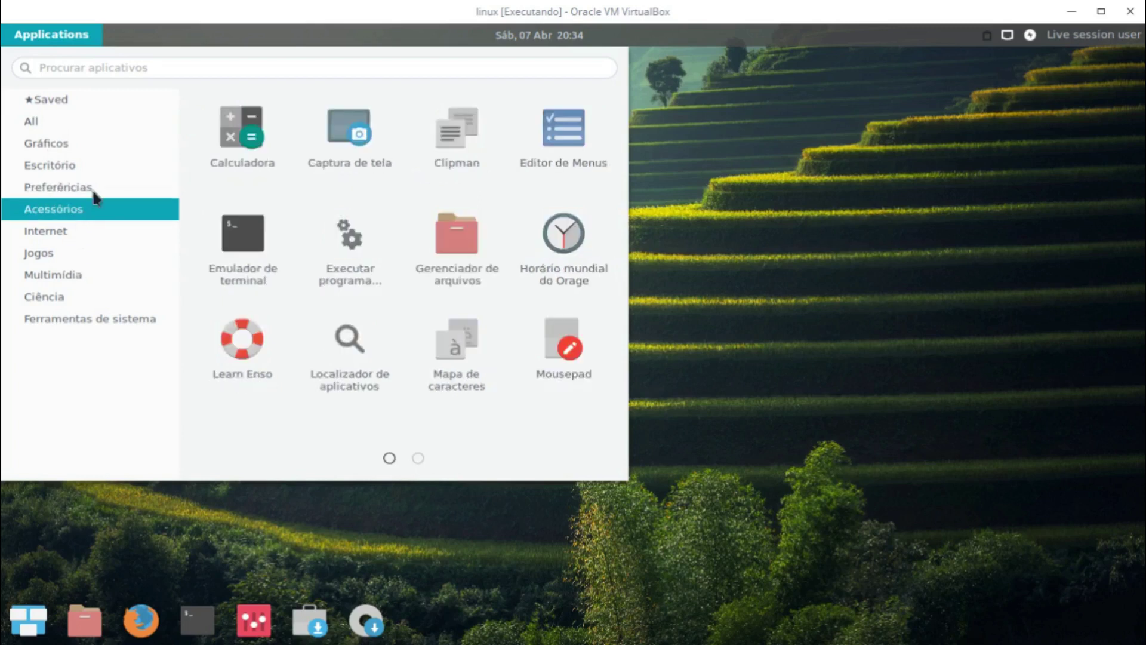
click(418, 458)
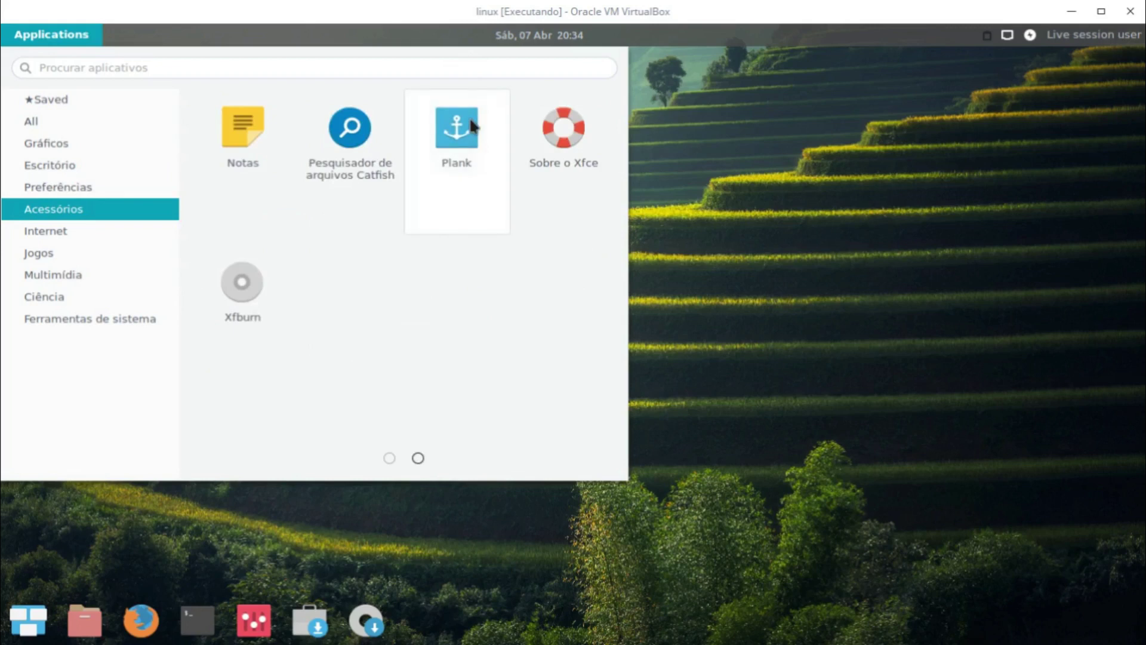
click(907, 373)
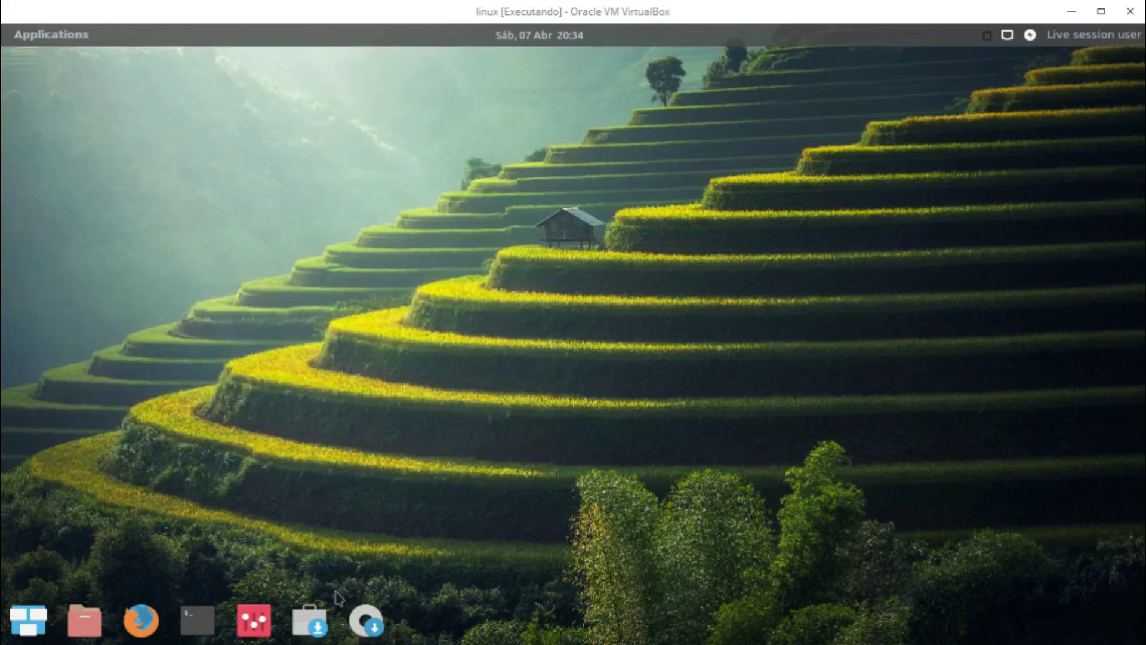
Look through the Pessoal and Hardware sections of Configurações, close the window, and check the context options of the desktop and dock
click(251, 621)
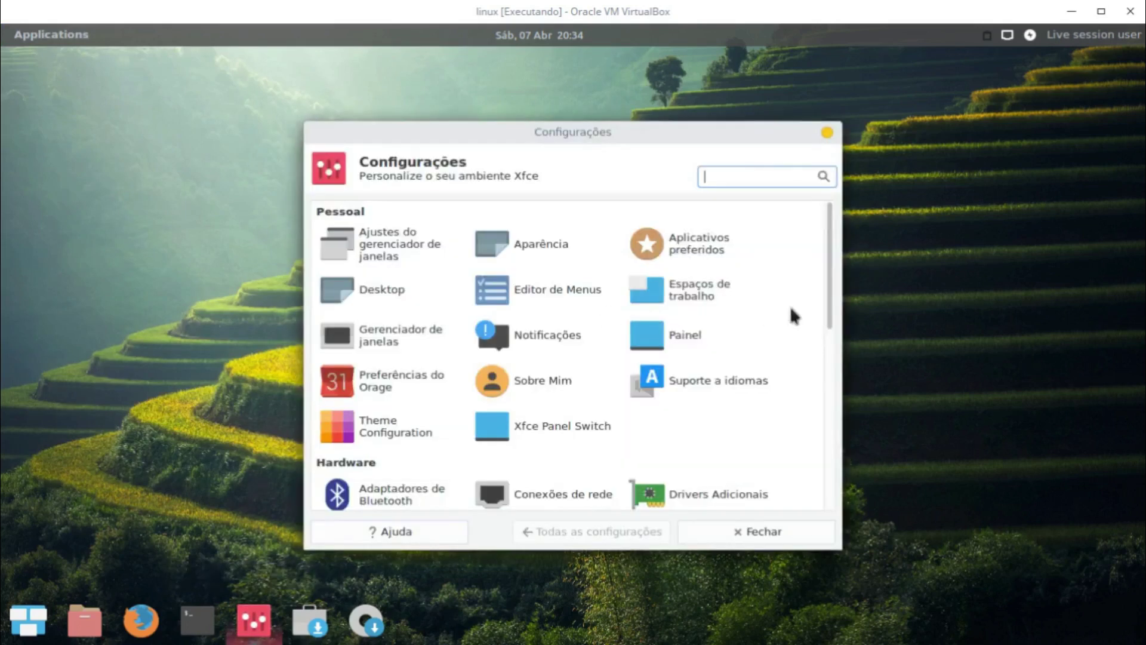
drag(825, 320, 823, 378)
right_click(253, 621)
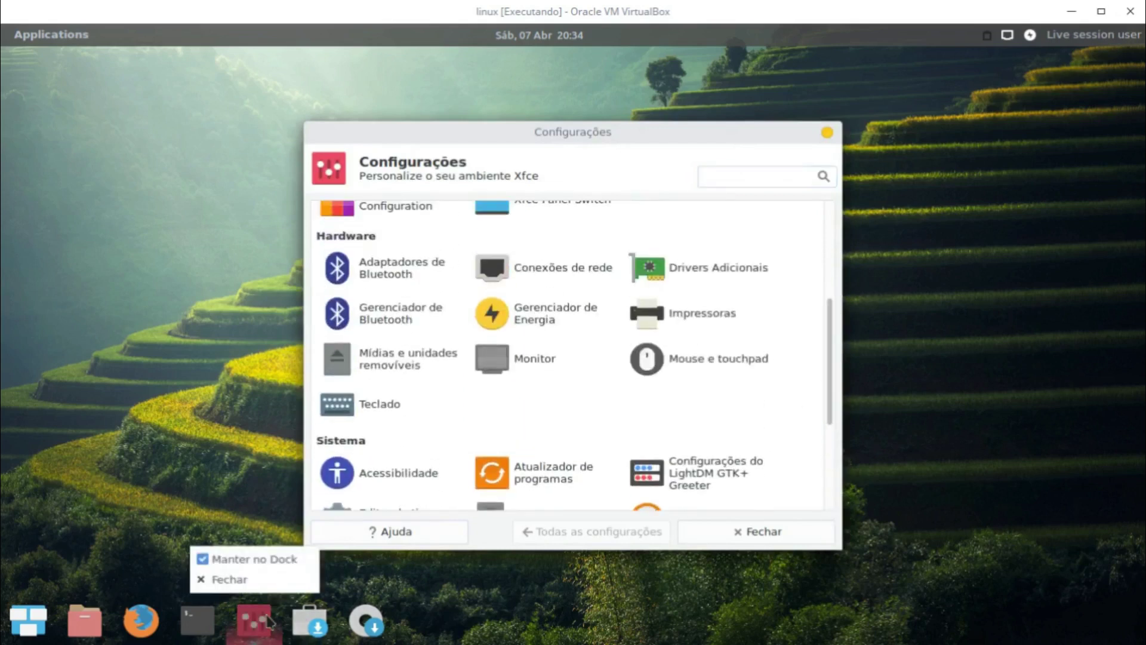
click(827, 132)
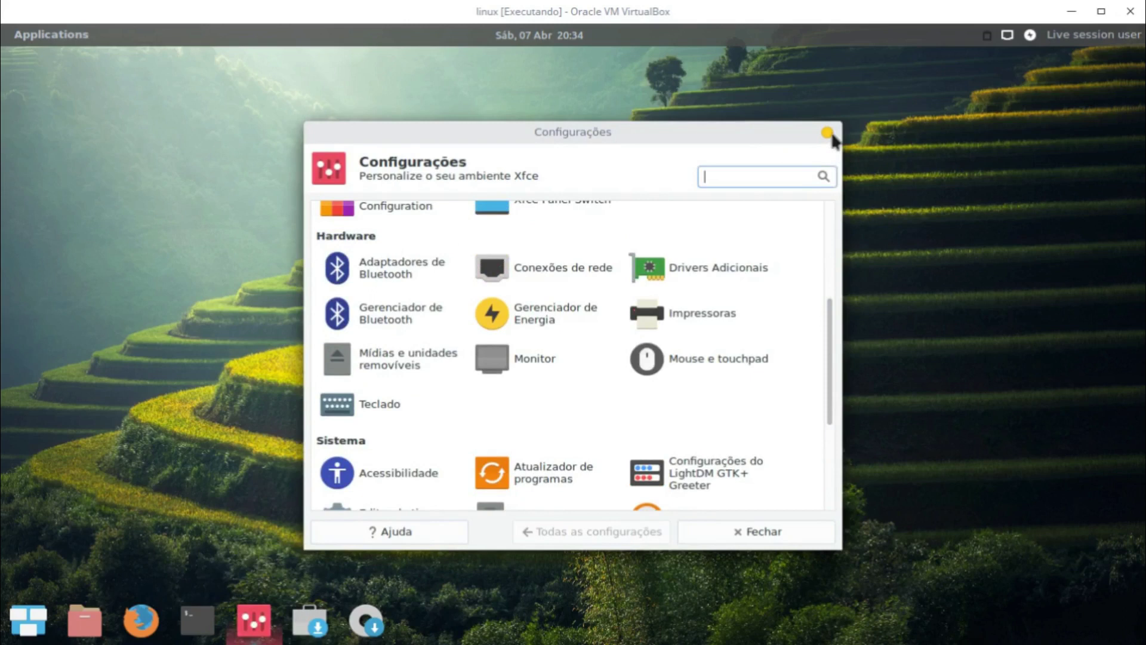
click(828, 132)
right_click(410, 621)
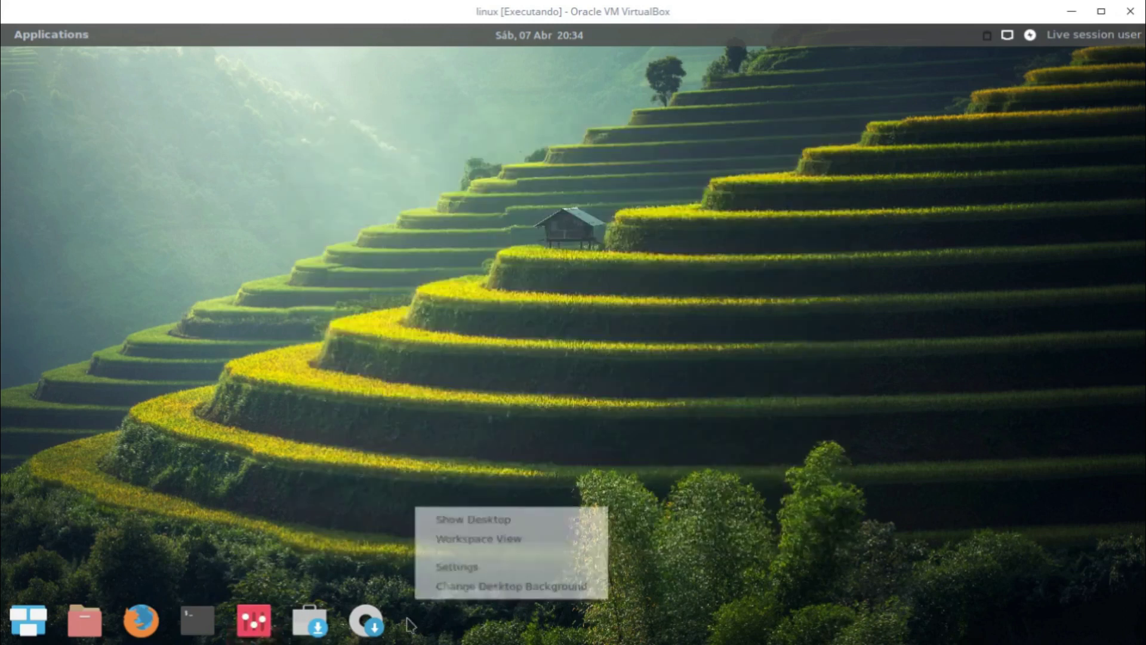
right_click(340, 634)
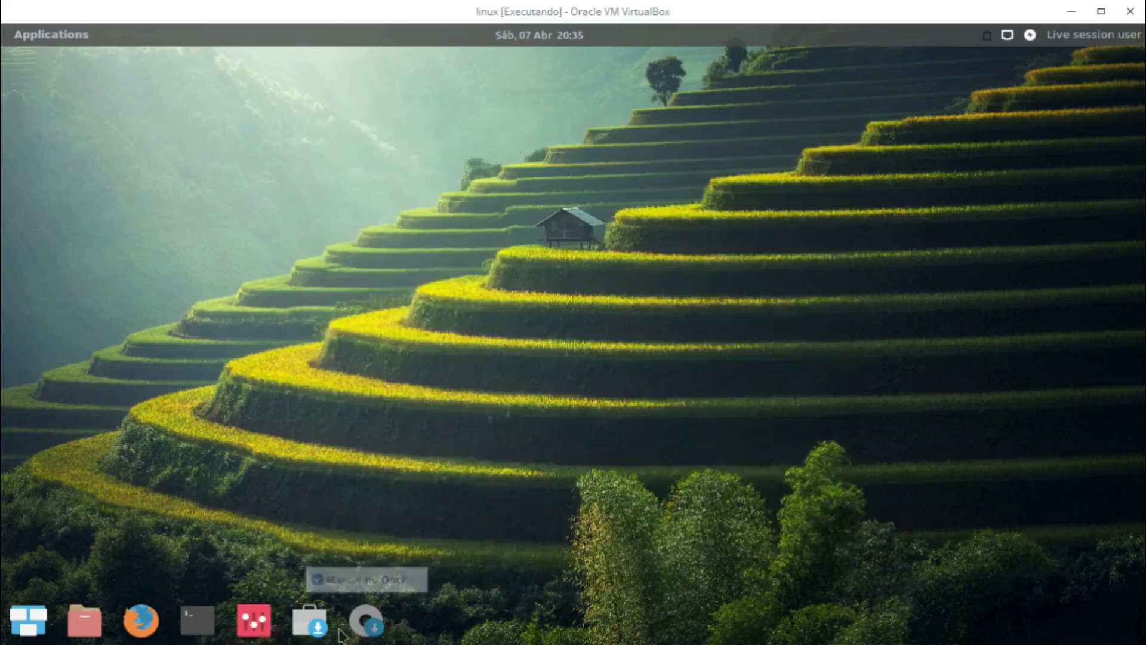
Open the multitasking view, switch to the second workspace and back to the first, and return to the desktop
click(51, 632)
click(48, 627)
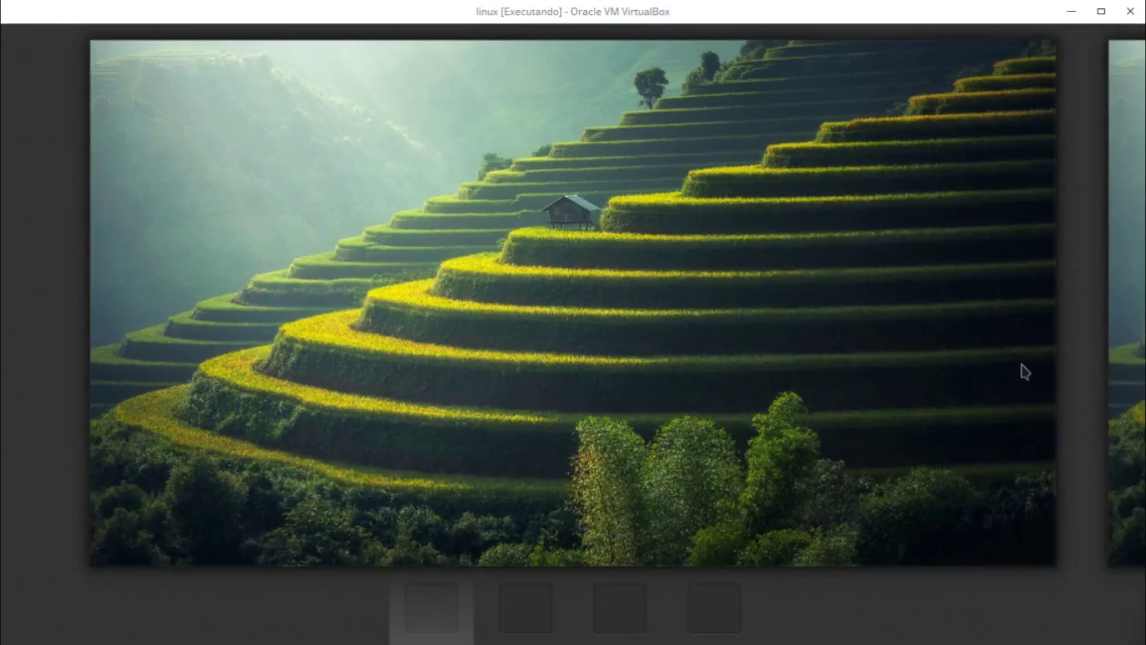
click(543, 624)
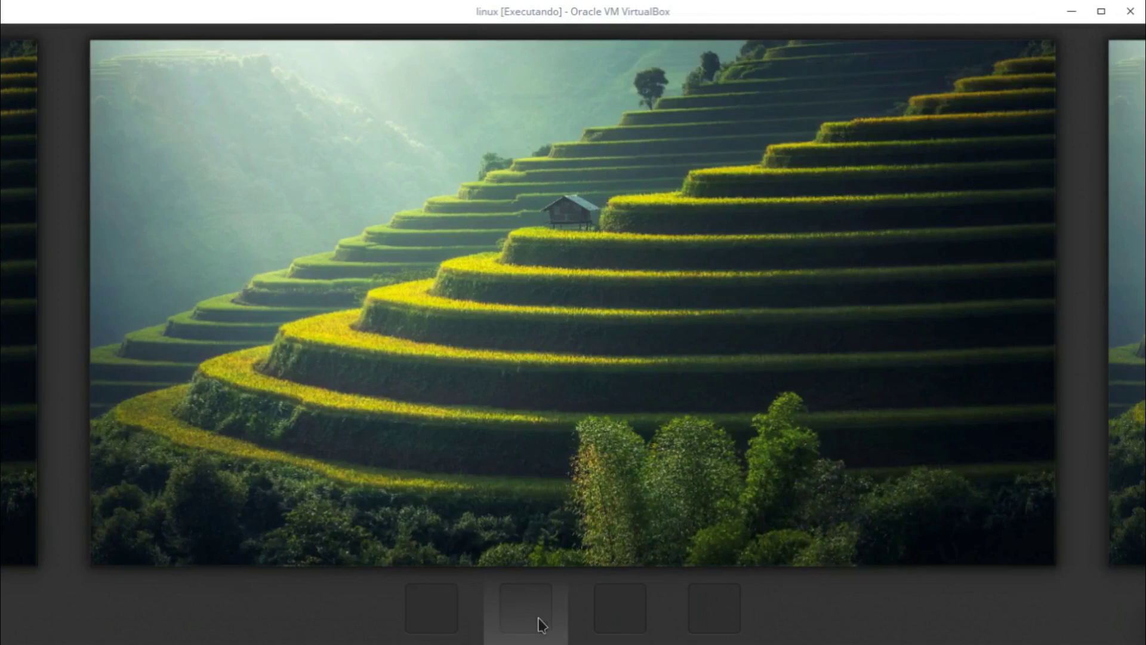
click(430, 607)
click(405, 366)
Open the desktop background settings and set the wallpaper to the dark sunset over mountains image
right_click(351, 203)
click(431, 289)
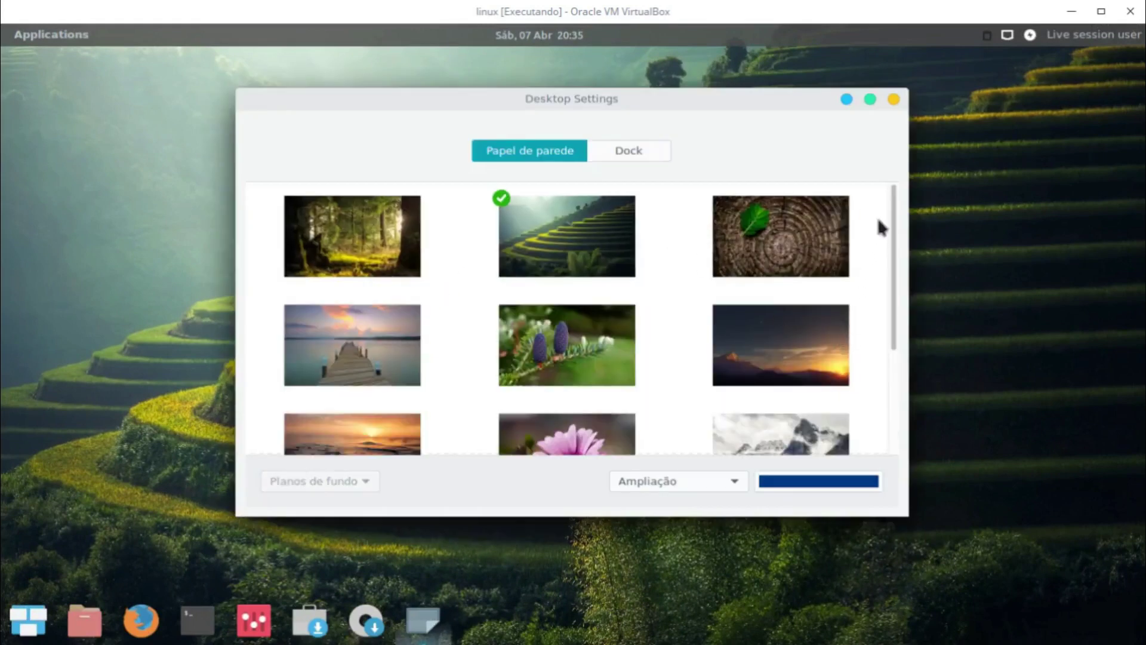
drag(893, 222, 893, 191)
scroll(896, 225, down, 1)
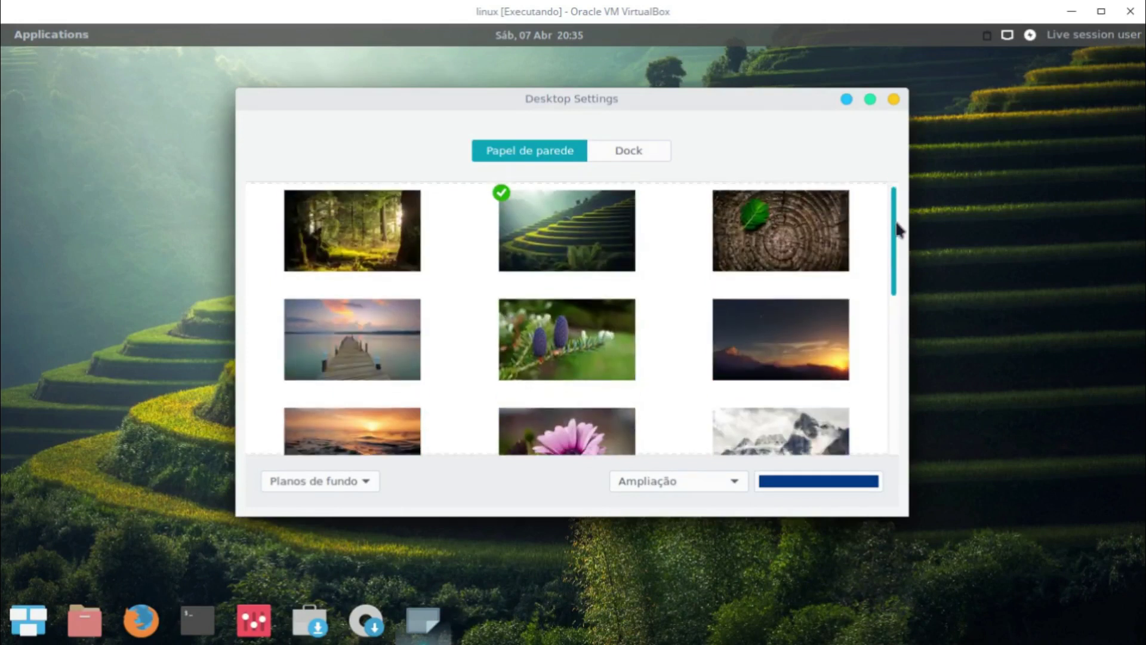
click(801, 361)
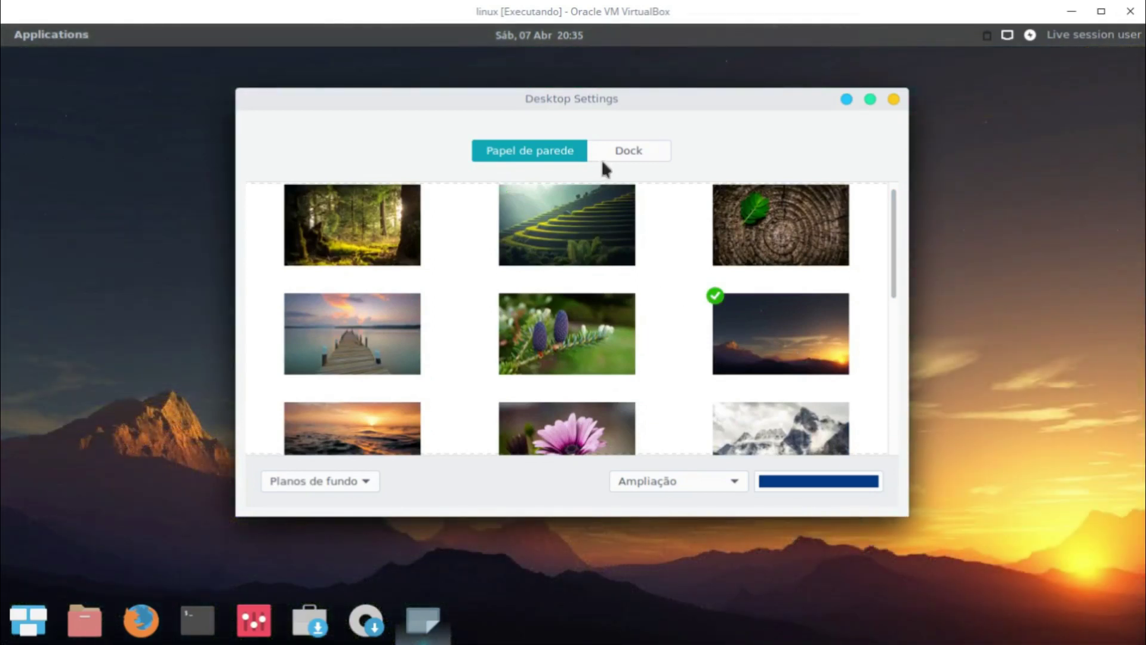
Show the dock settings, turn on Mostrar pressão and Hide, and move the settings window clear of the dock
click(617, 151)
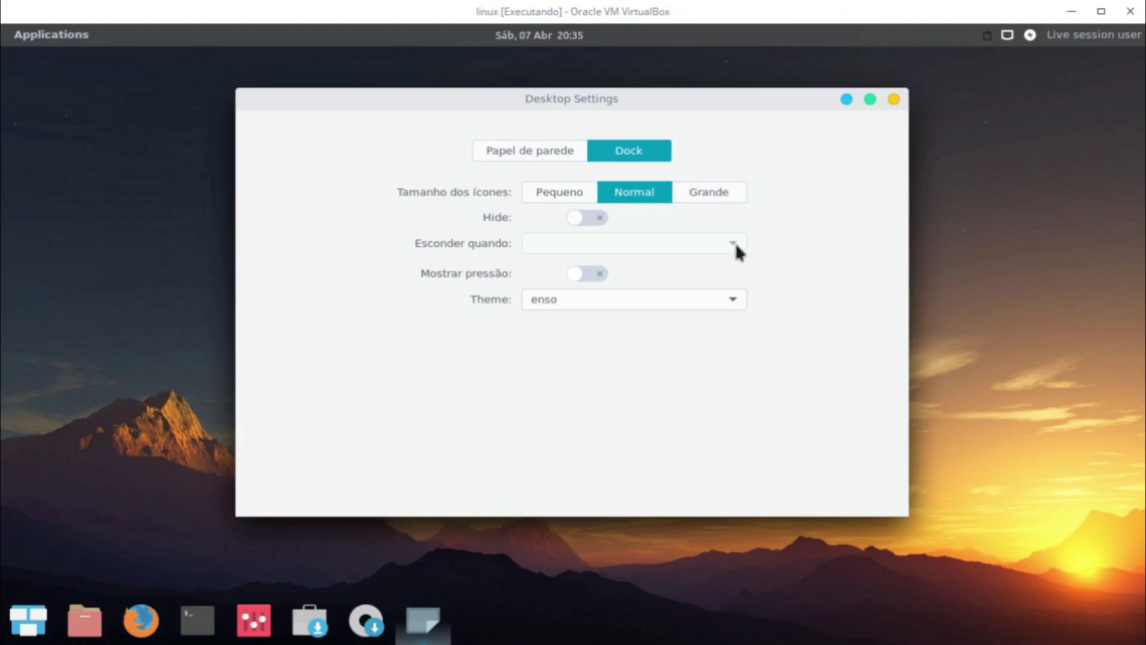
click(589, 275)
click(599, 216)
drag(686, 92, 572, 62)
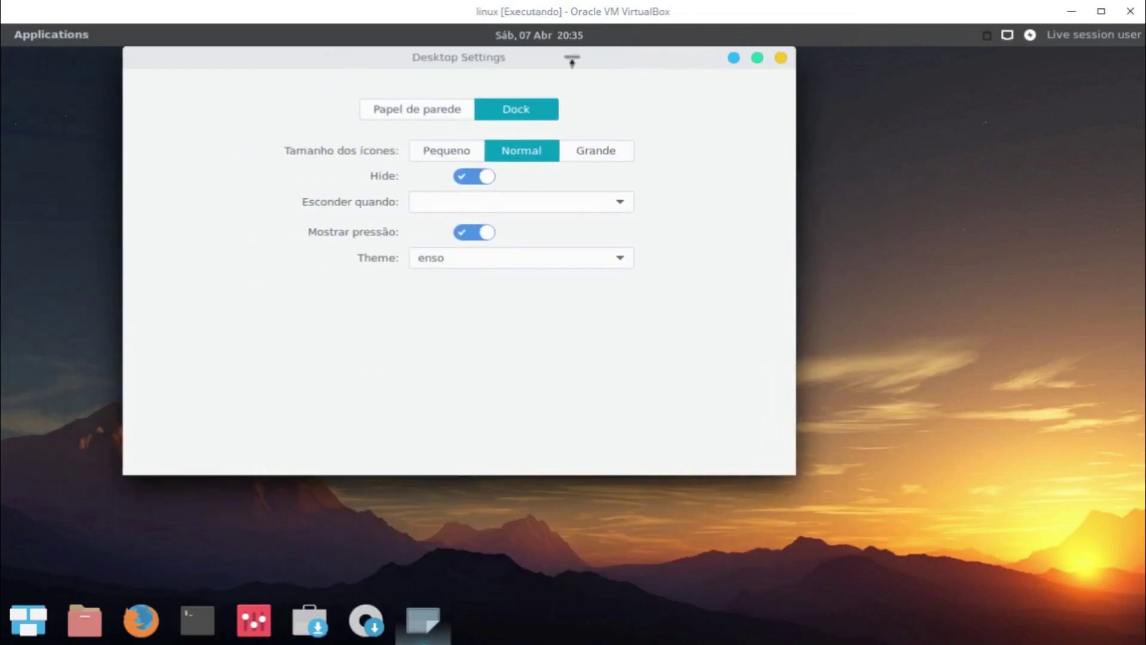
Try the Transparent, clear and clear 3d dock themes, and set the theme back to enso
click(617, 264)
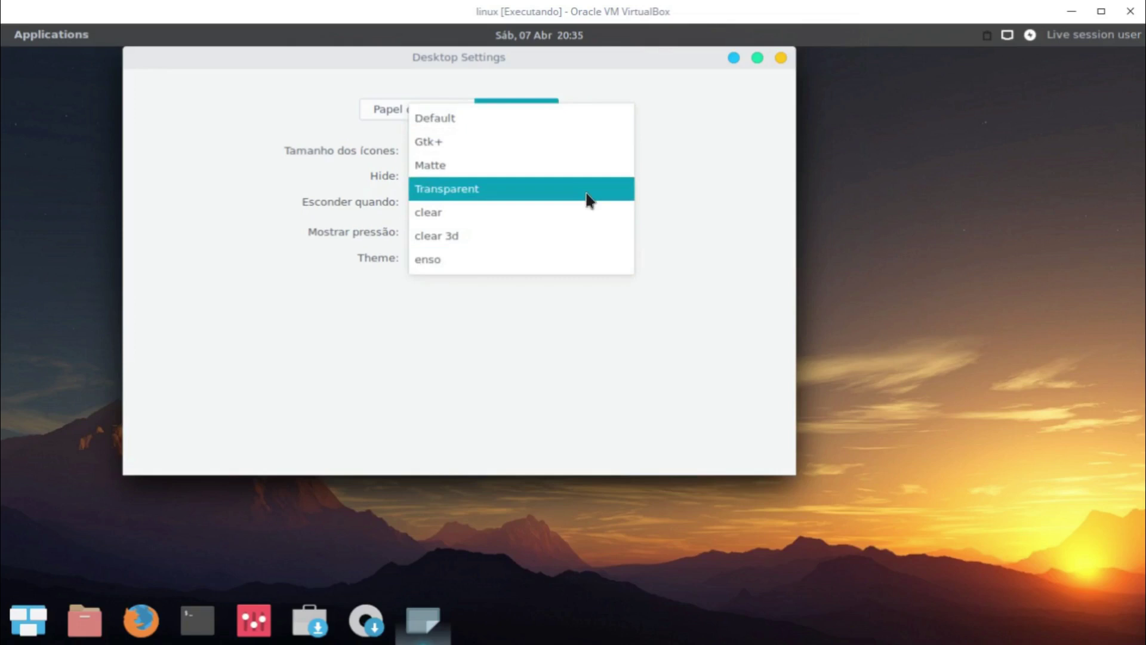
click(586, 192)
click(620, 256)
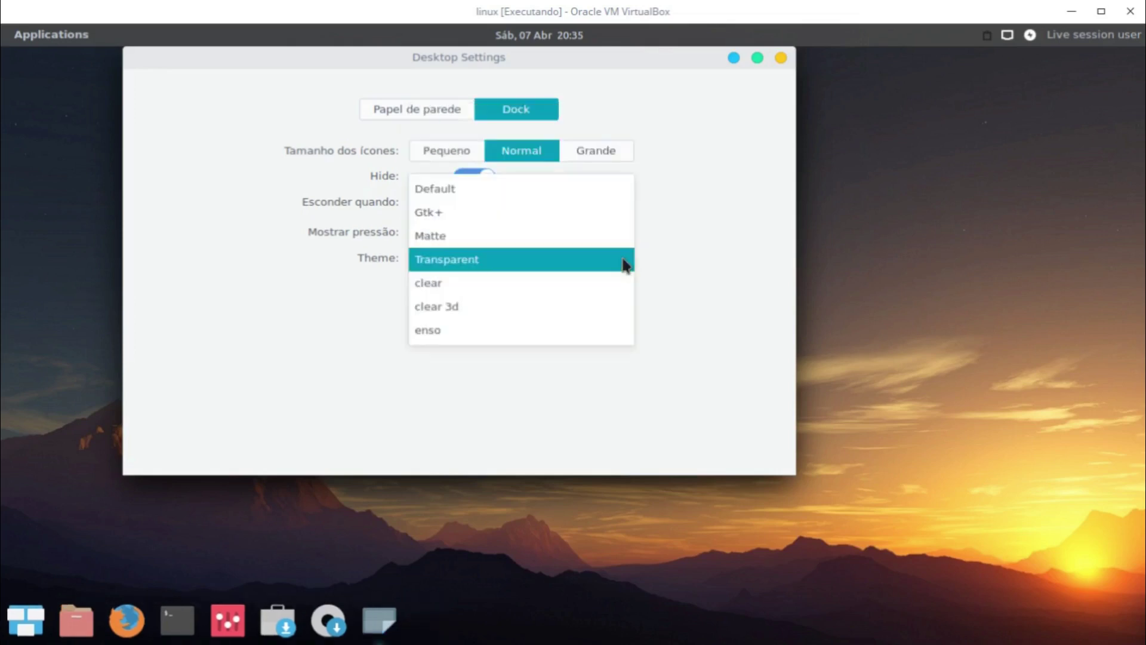
click(585, 280)
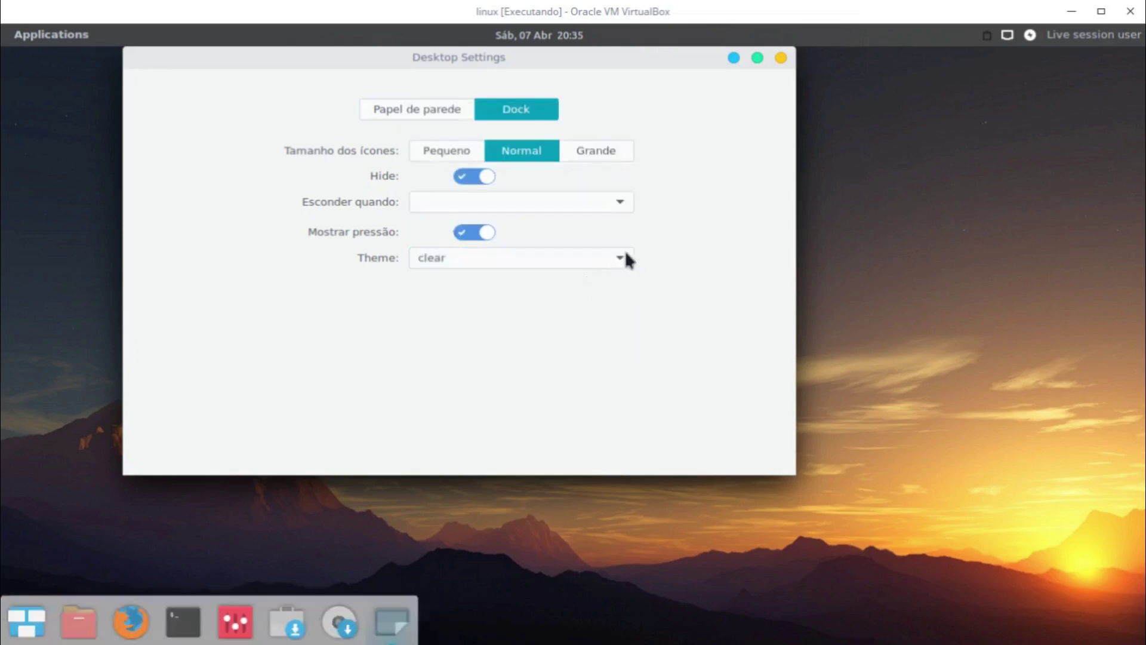
click(625, 258)
click(606, 295)
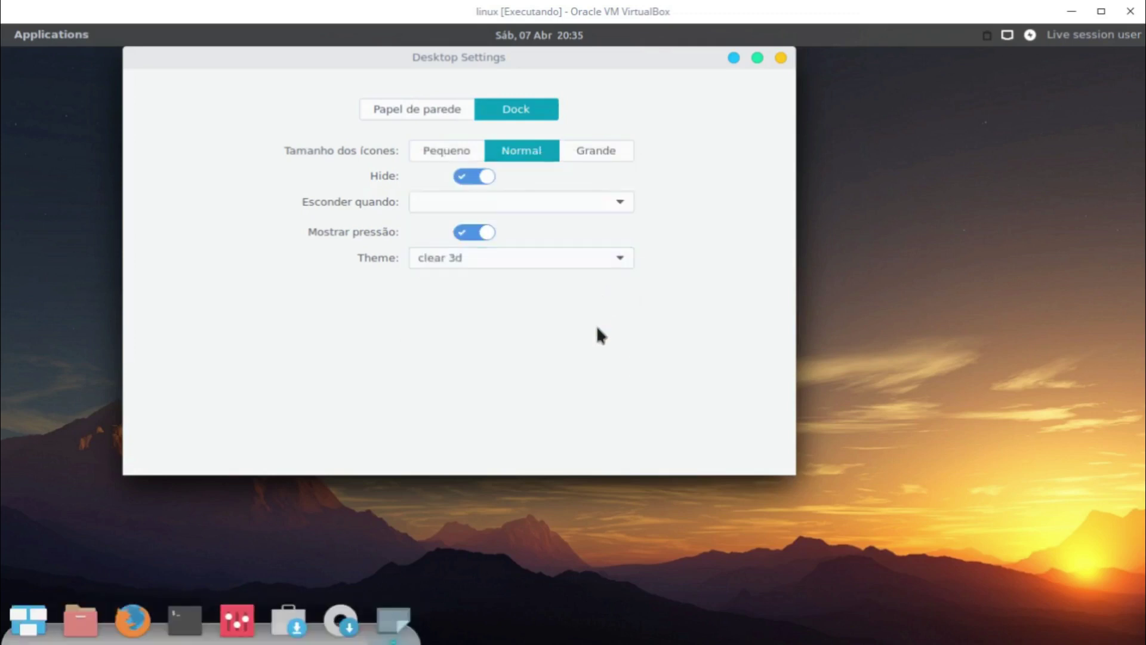
click(609, 260)
click(584, 279)
click(589, 250)
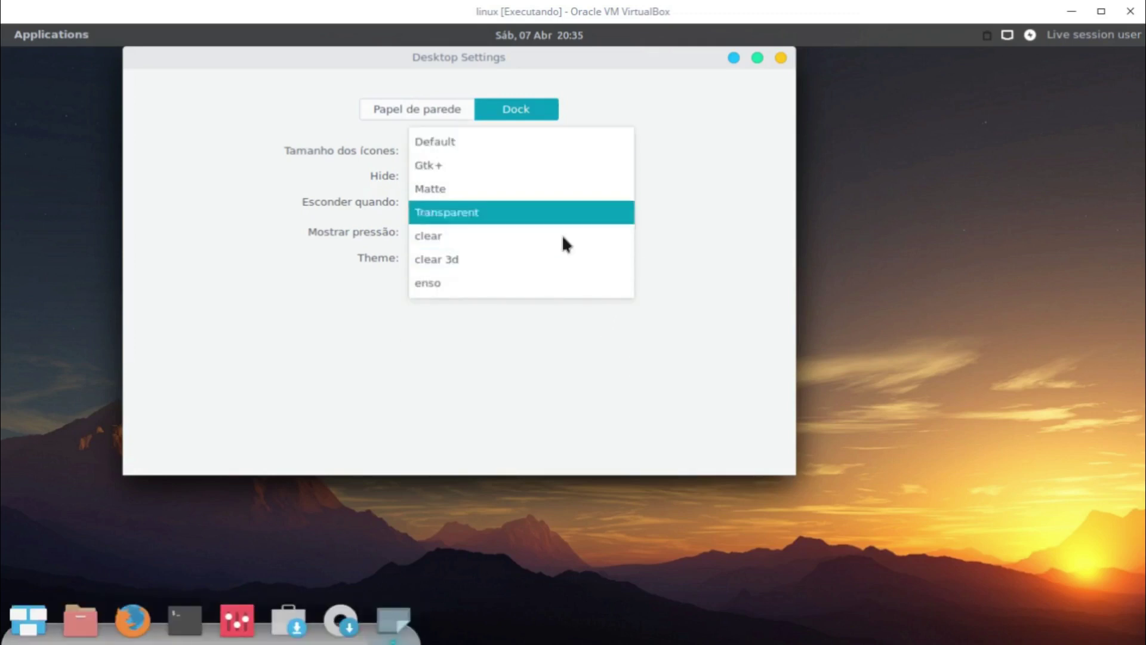
click(554, 277)
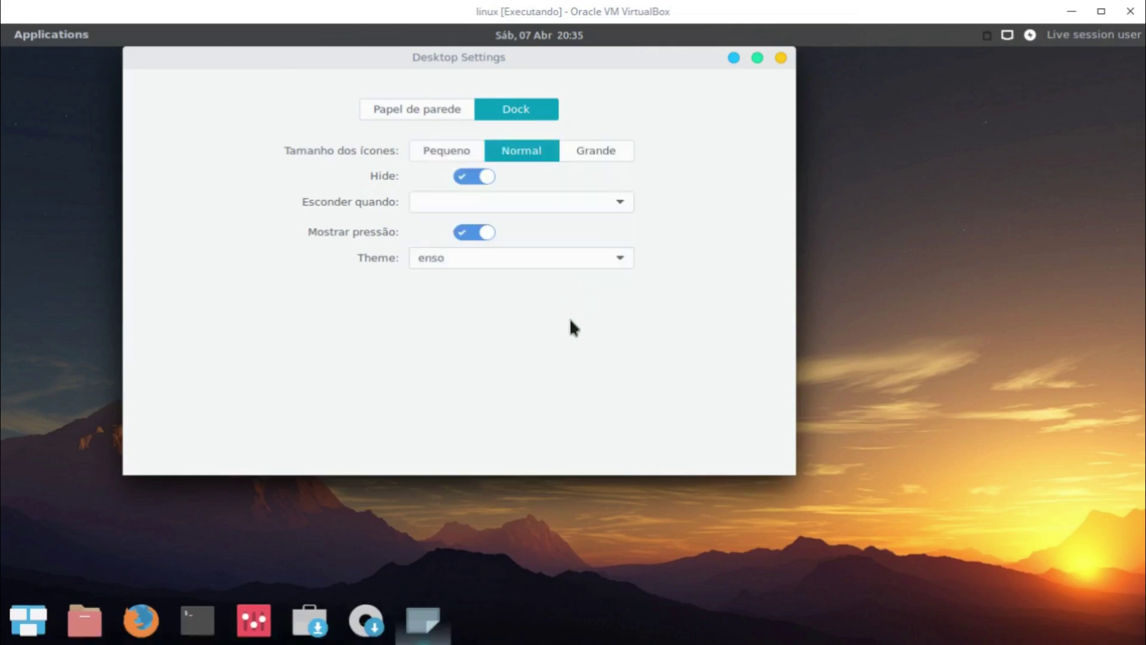
Check the Esconder quando choices, turn off Hide for the dock, and close the desktop settings
click(611, 203)
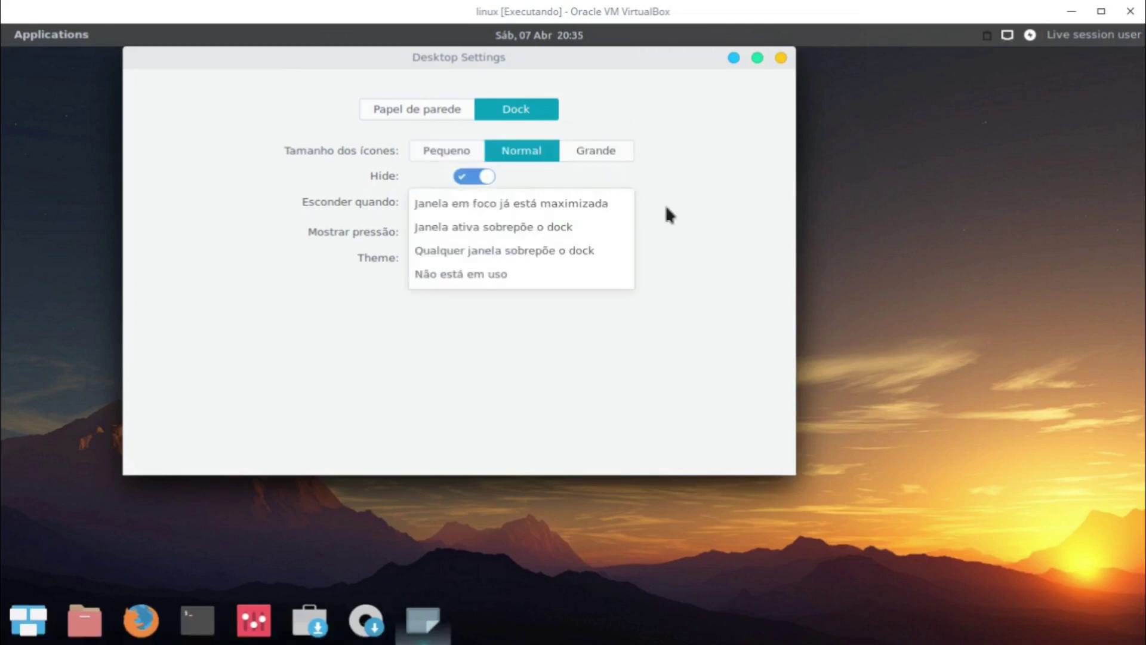
click(615, 210)
click(466, 178)
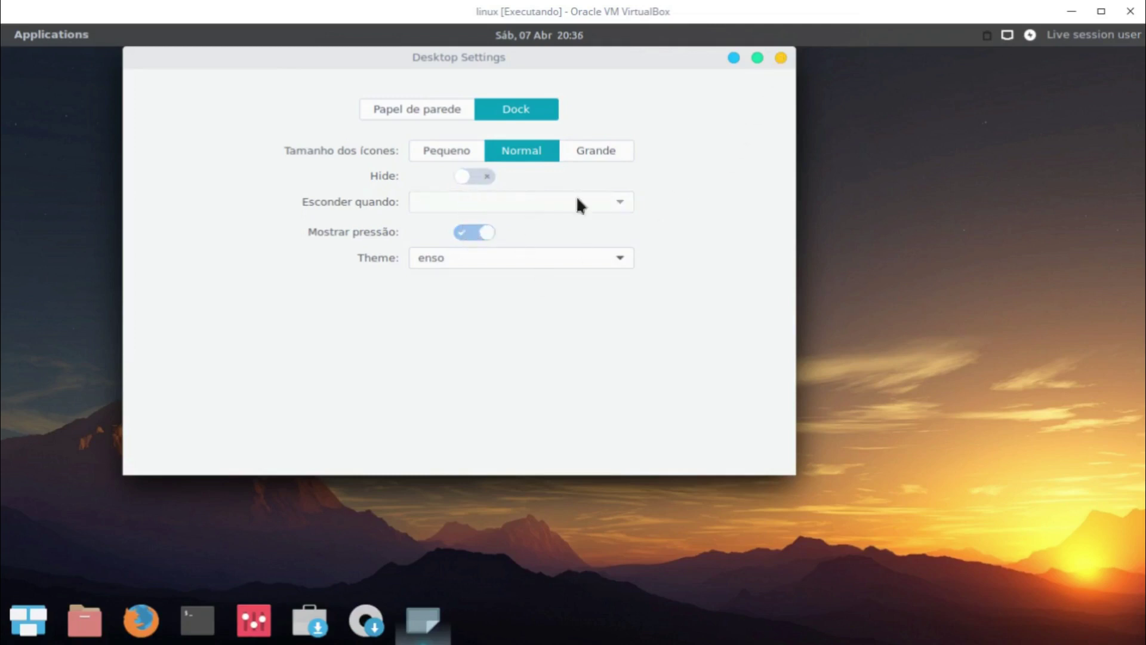
click(779, 58)
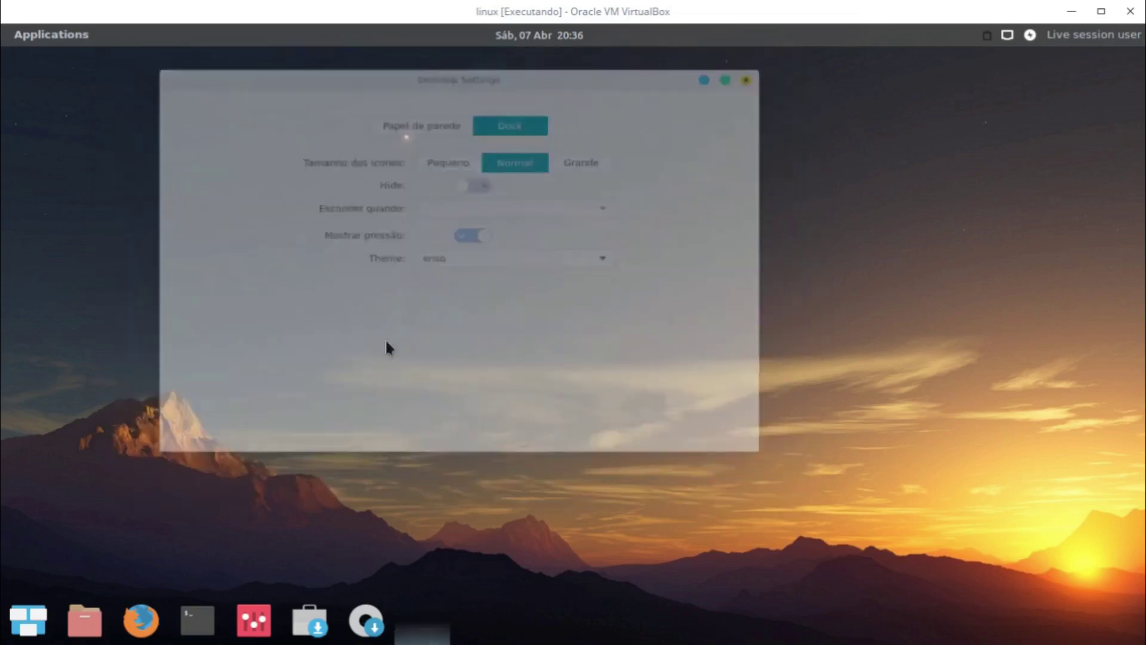
Start the Enso installer in Português do Brasil and continue to the installation type with updates and third-party software left unselected
click(359, 625)
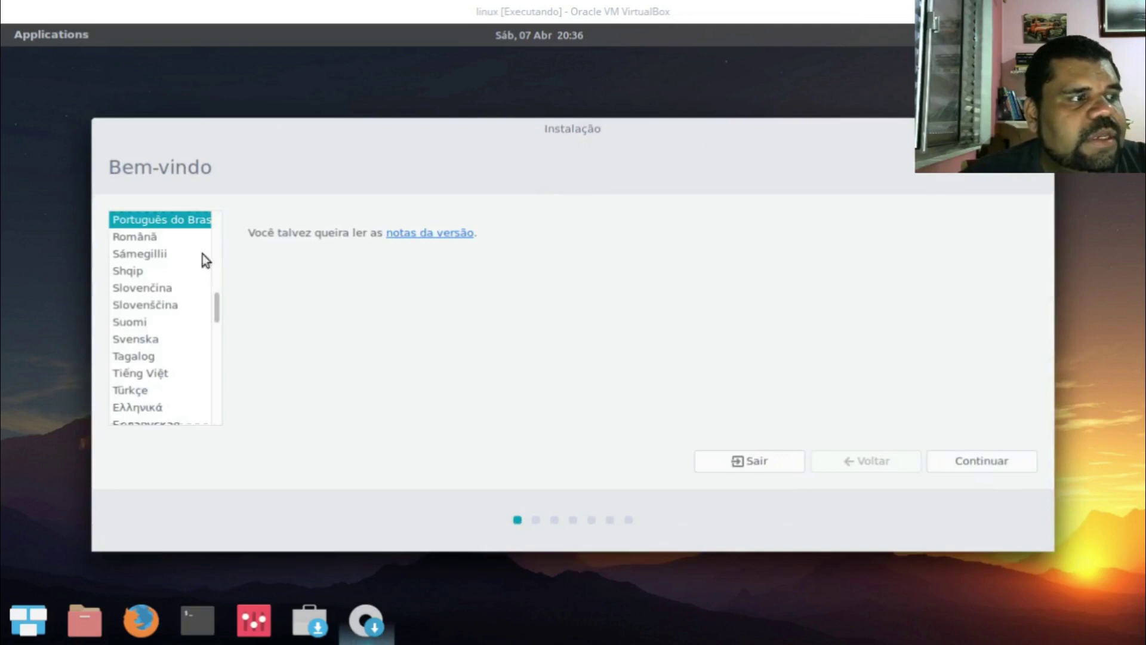
click(951, 464)
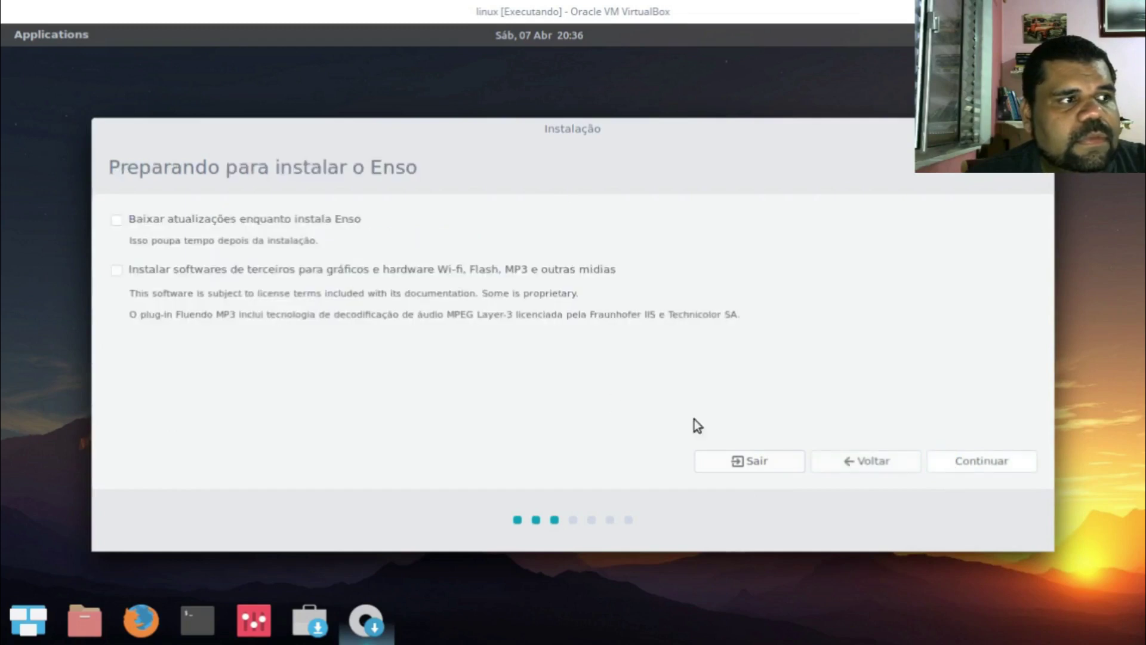
click(347, 272)
click(236, 273)
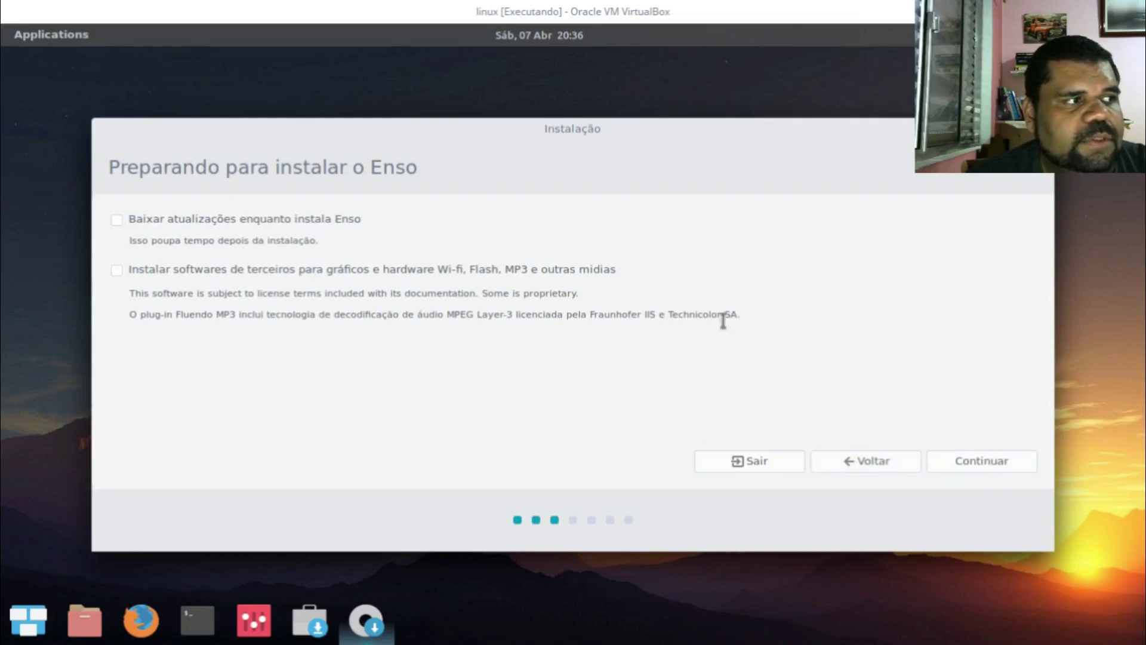
click(962, 463)
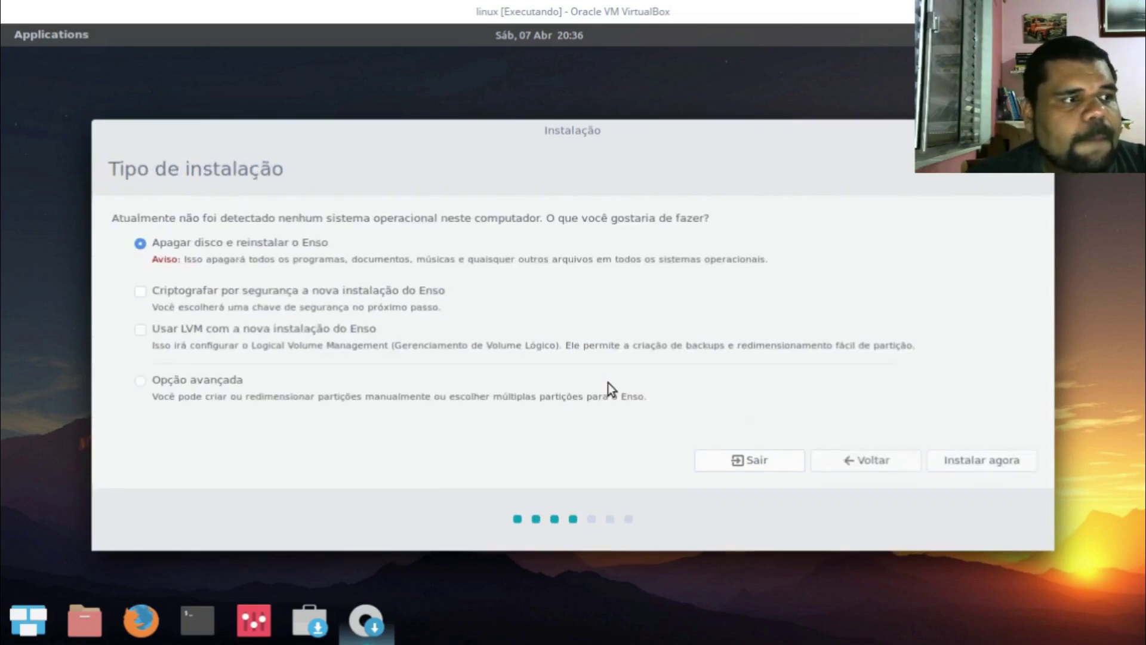
Start the installation with Apagar disco e reinstalar o Enso, confirm the disk changes, and accept Sao Paulo as the location
click(985, 460)
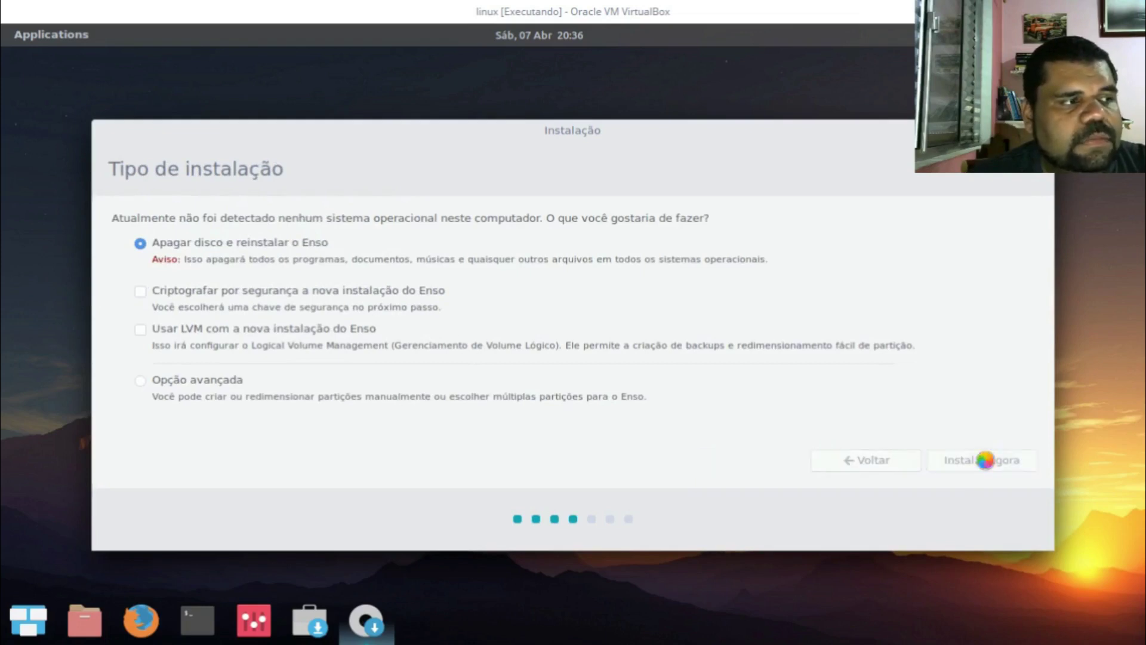
click(914, 401)
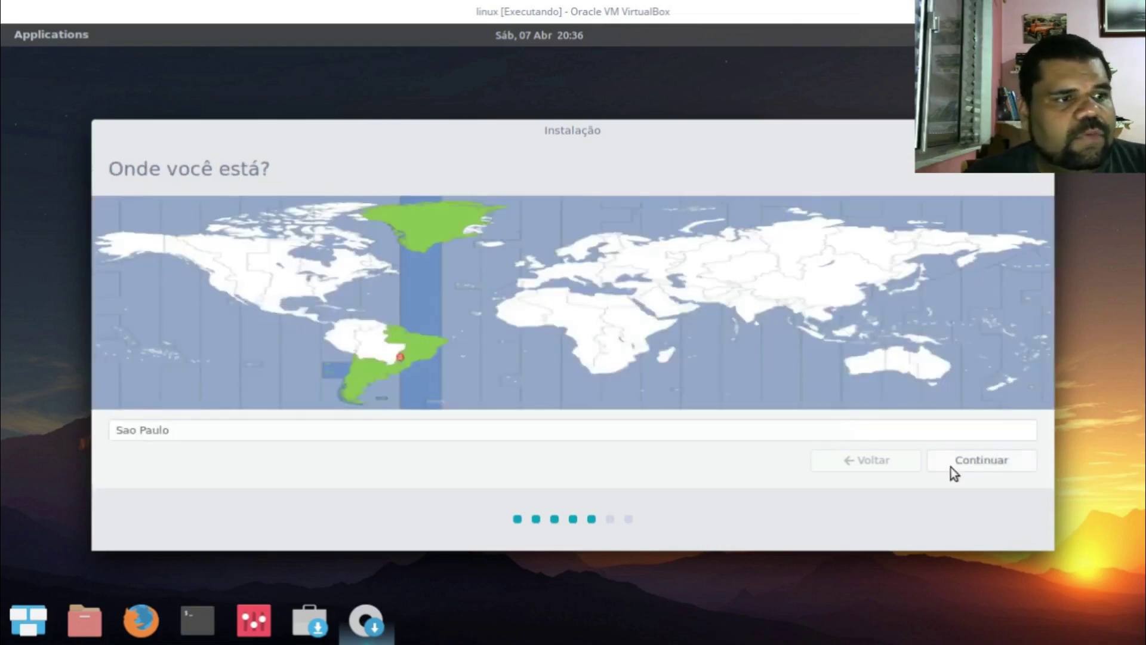
click(974, 458)
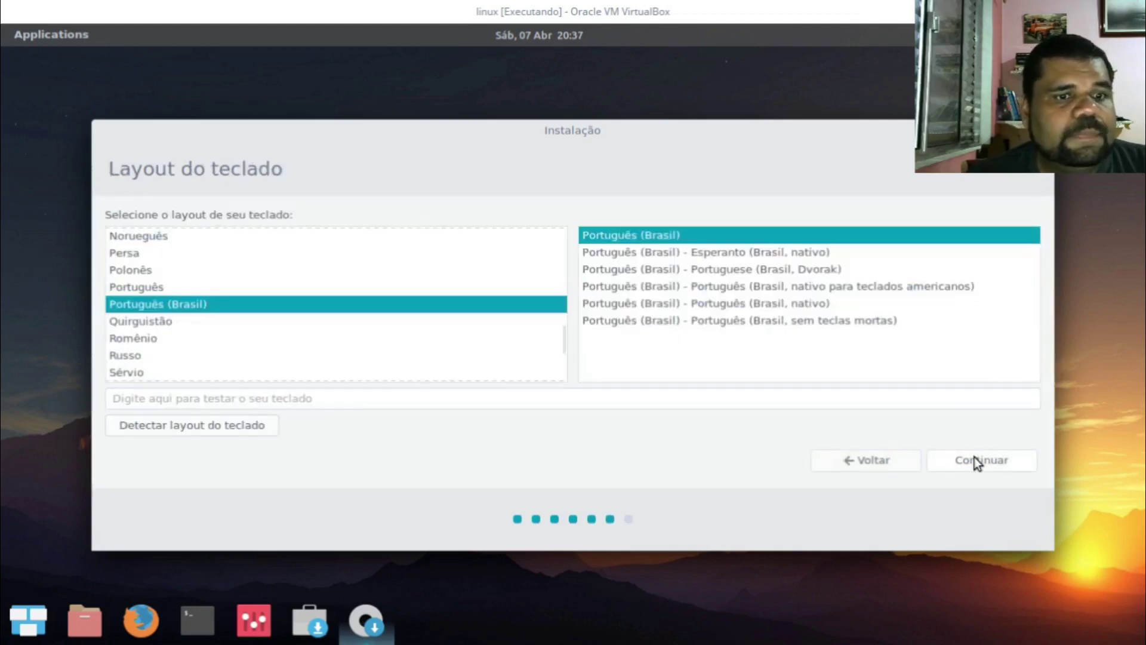
Test the Português (Brasil) keyboard layout with "çççç" and accept it
click(662, 396)
text(çççç)
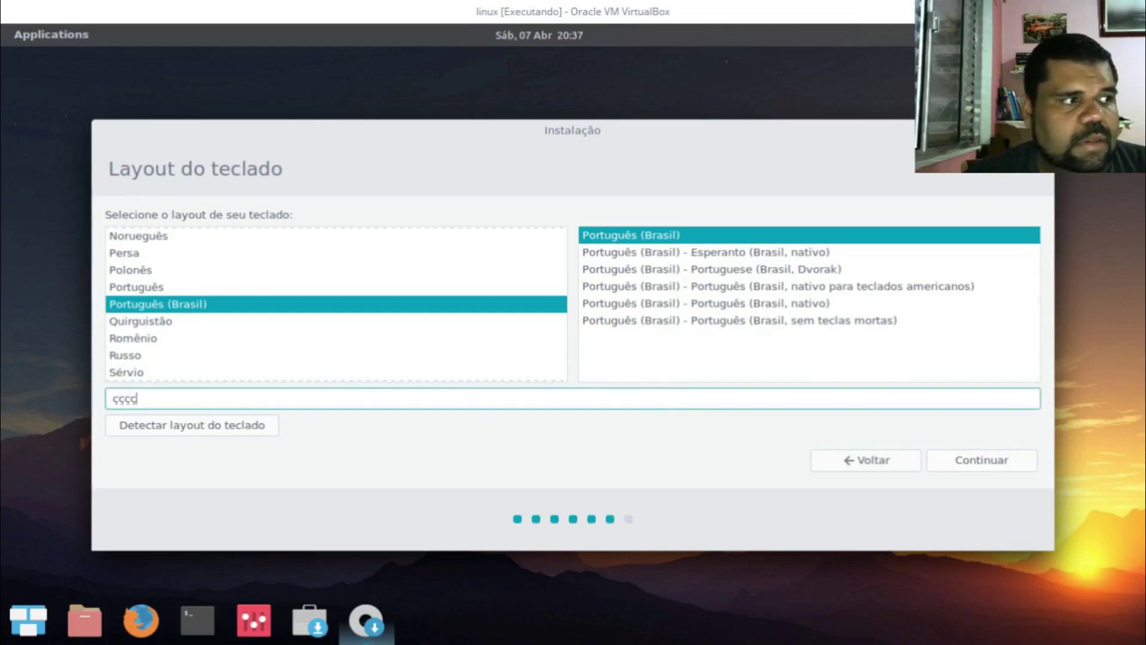
click(984, 463)
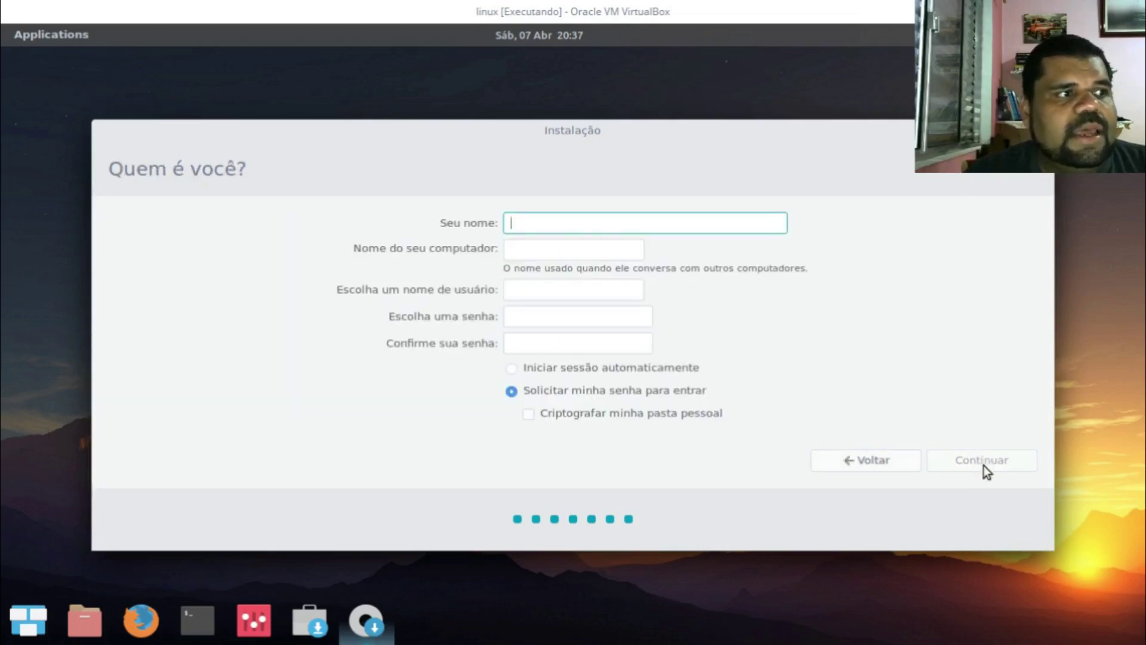
Fill in the account's name, enter and confirm the account password, and continue with the password required at login
text(juliano)
key(Tab)
key(Tab)
key(Tab)
text(******)
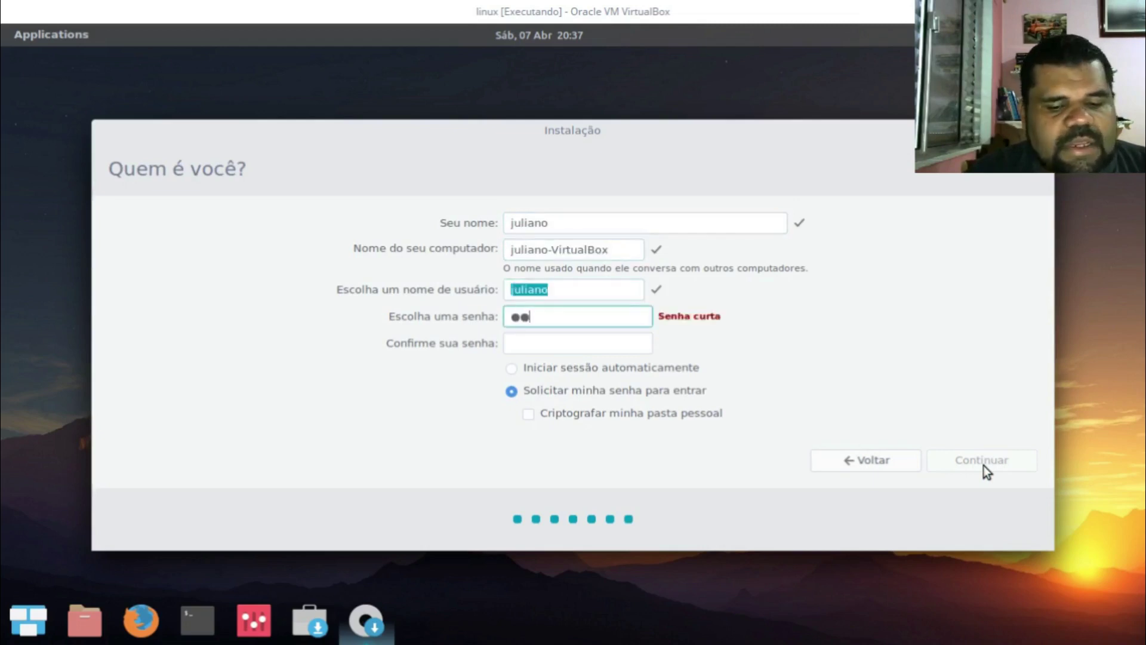
text(*******)
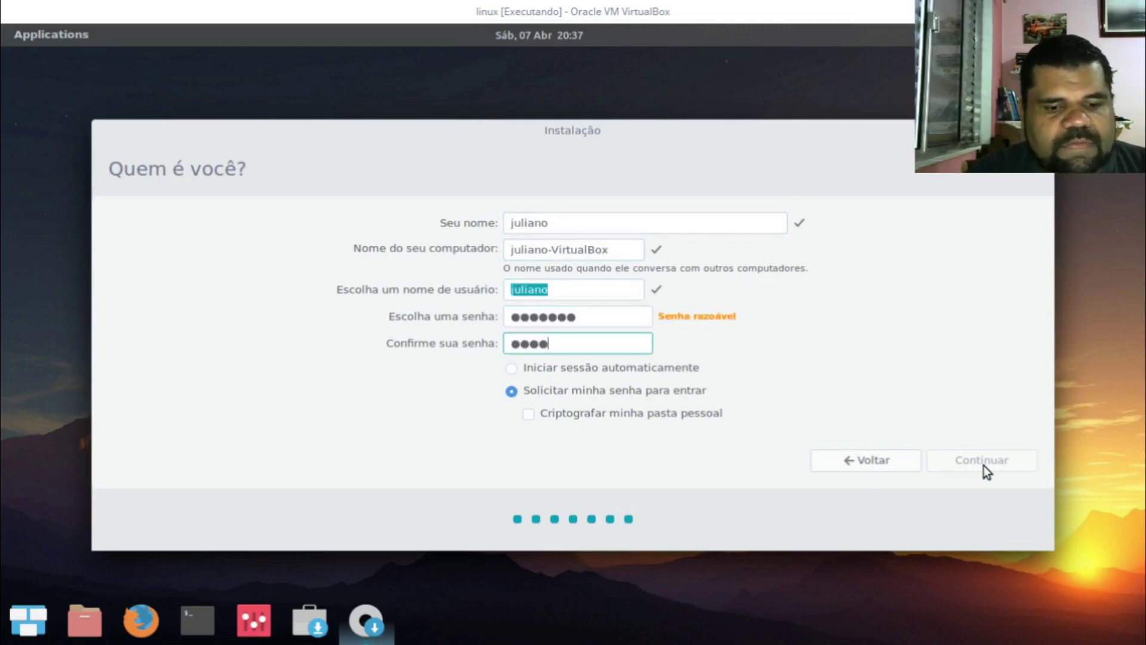
click(983, 464)
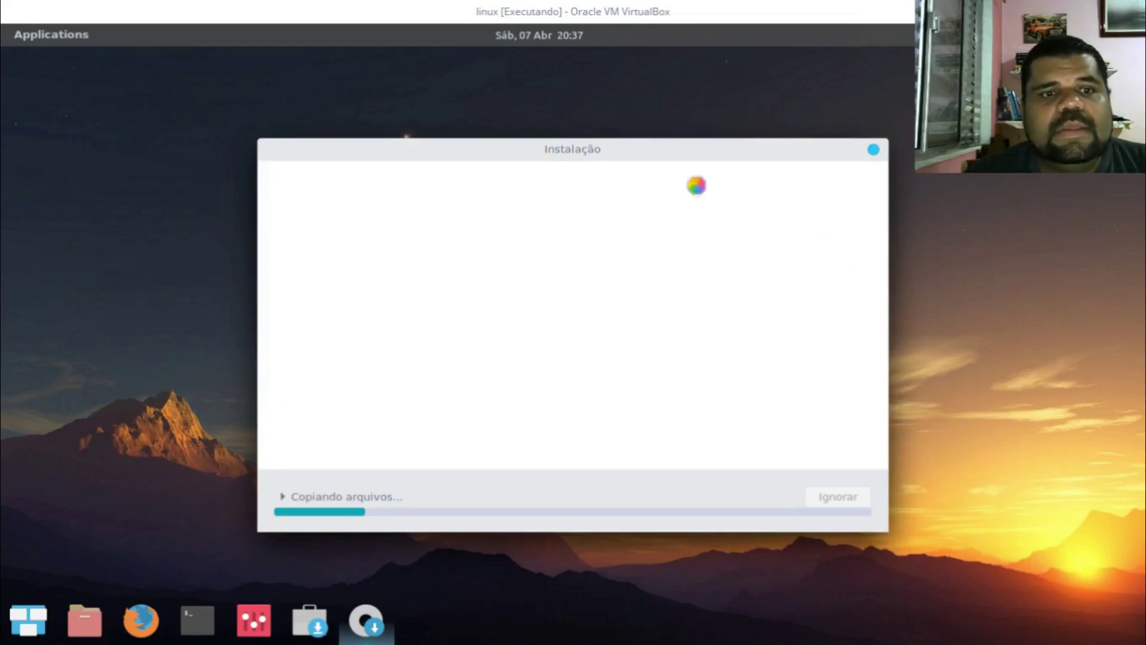
Search the application launcher for "firefox" and close the launcher
click(56, 28)
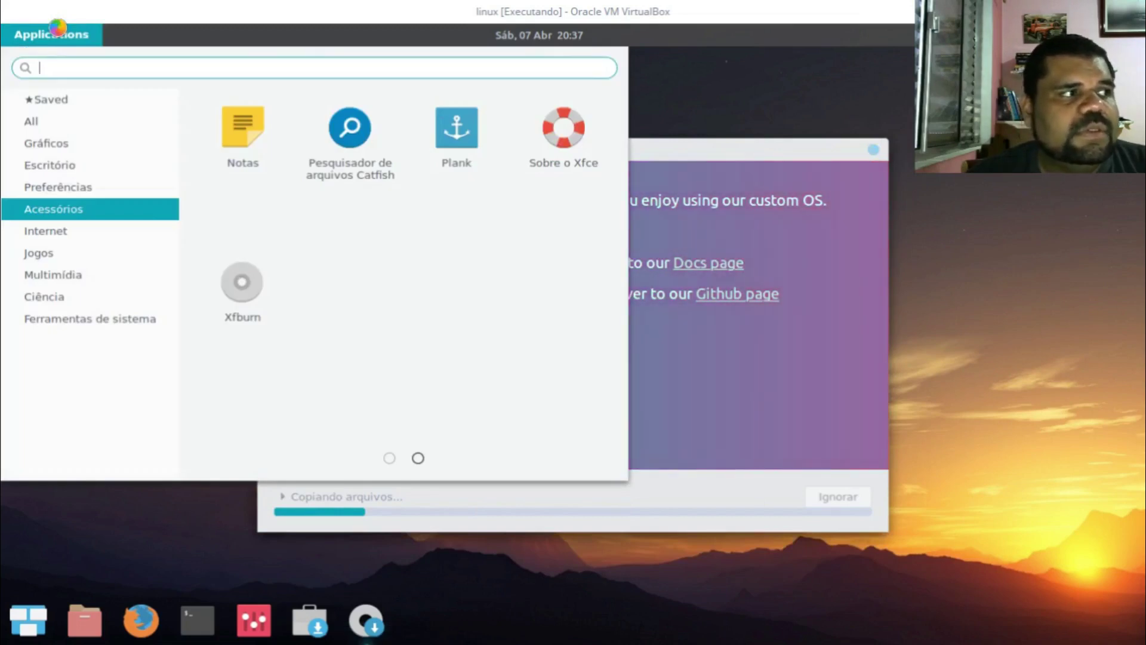
text(firefo)
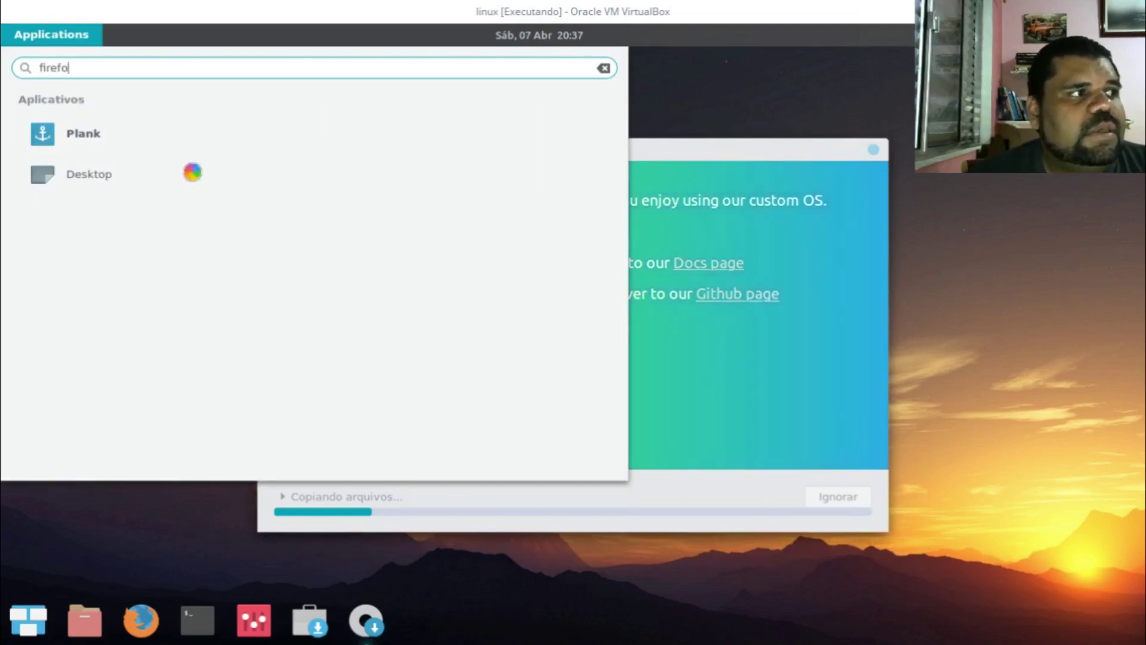
text(x)
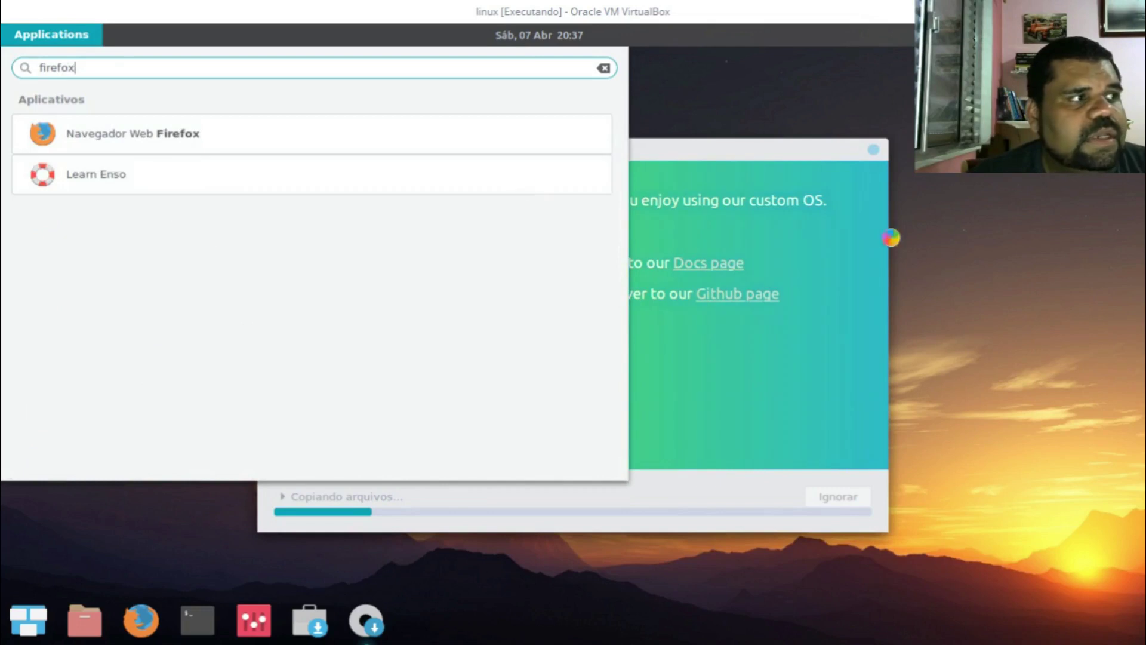
key(Escape)
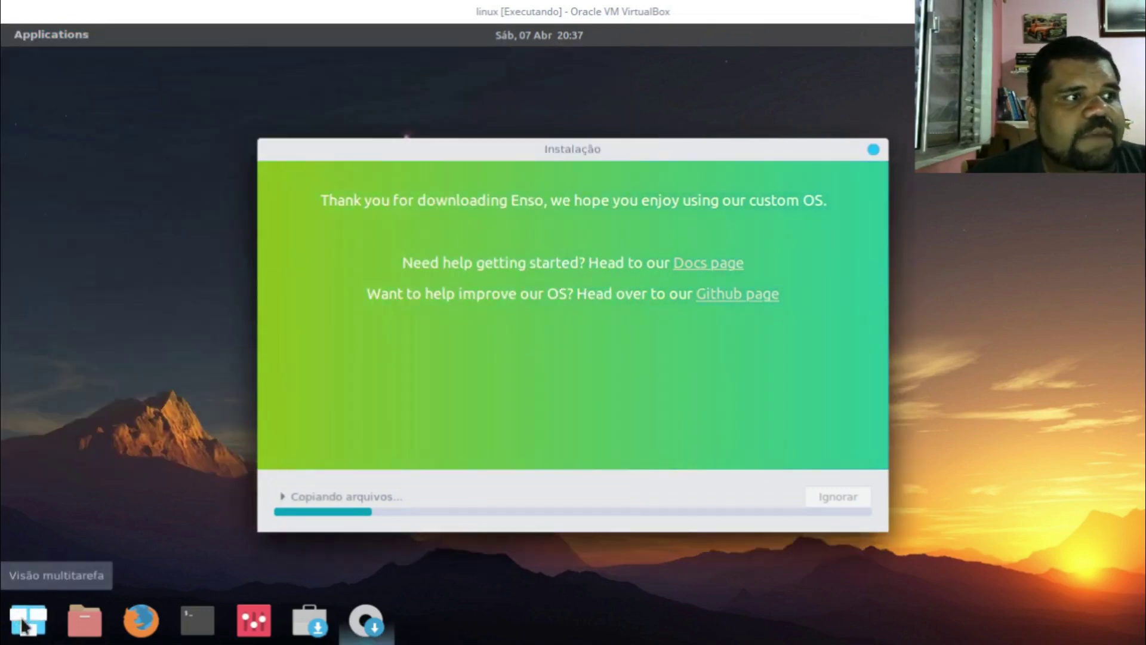
Visit the second workspace through the multitasking view, return to the installer's workspace, and check the context options of the installer's dock icon
click(26, 621)
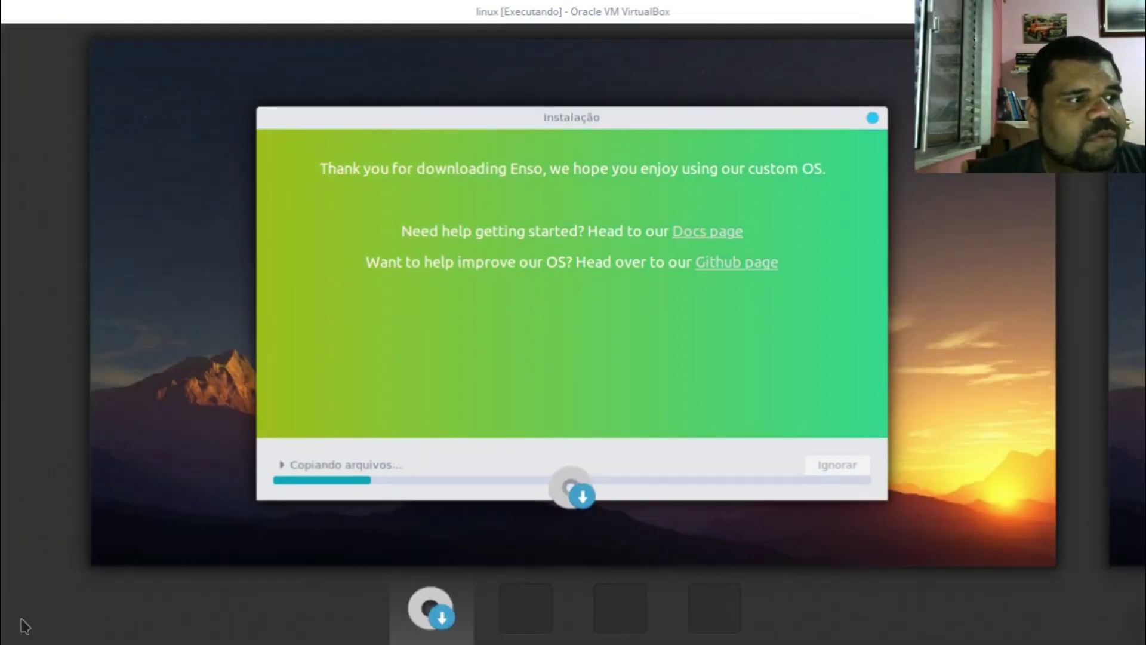
click(525, 615)
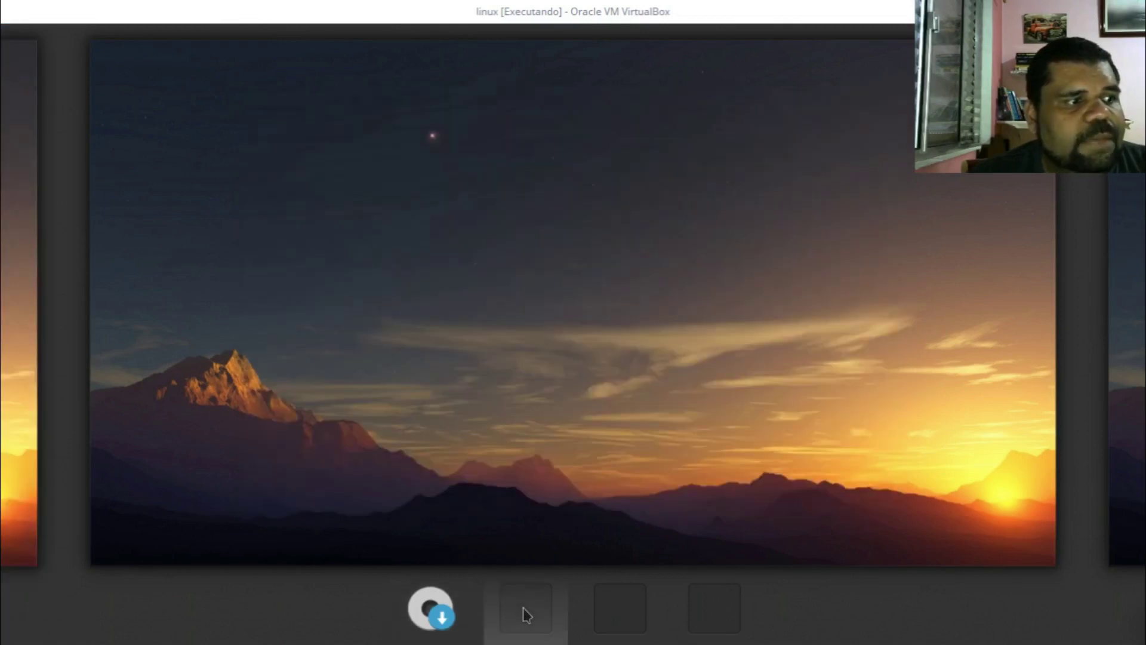
click(514, 391)
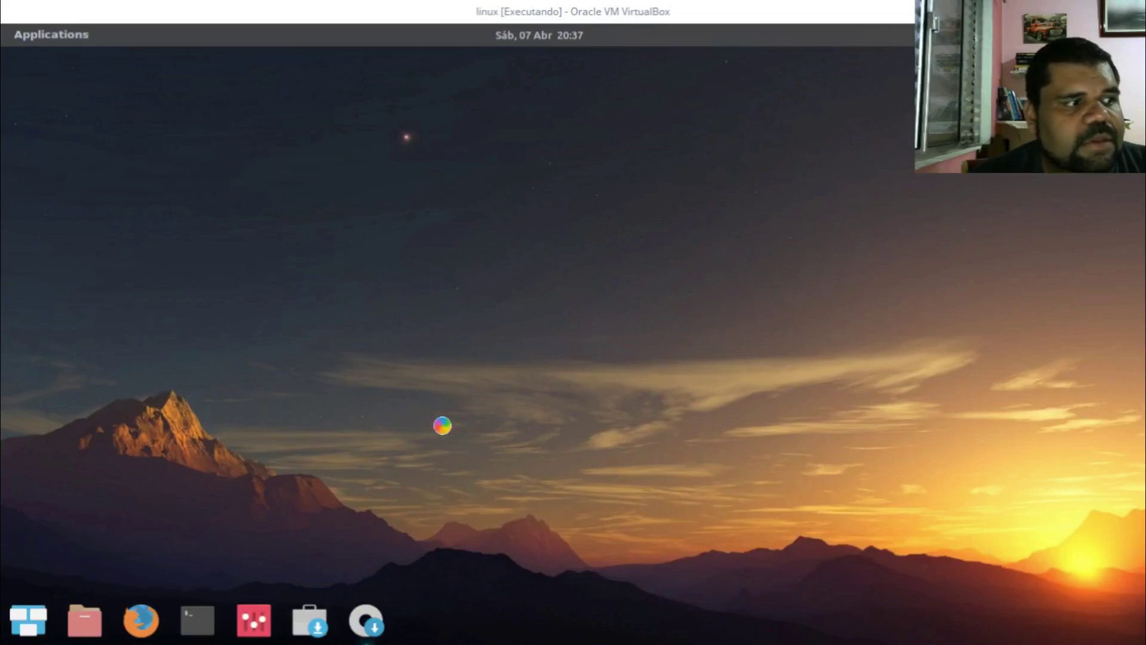
click(41, 621)
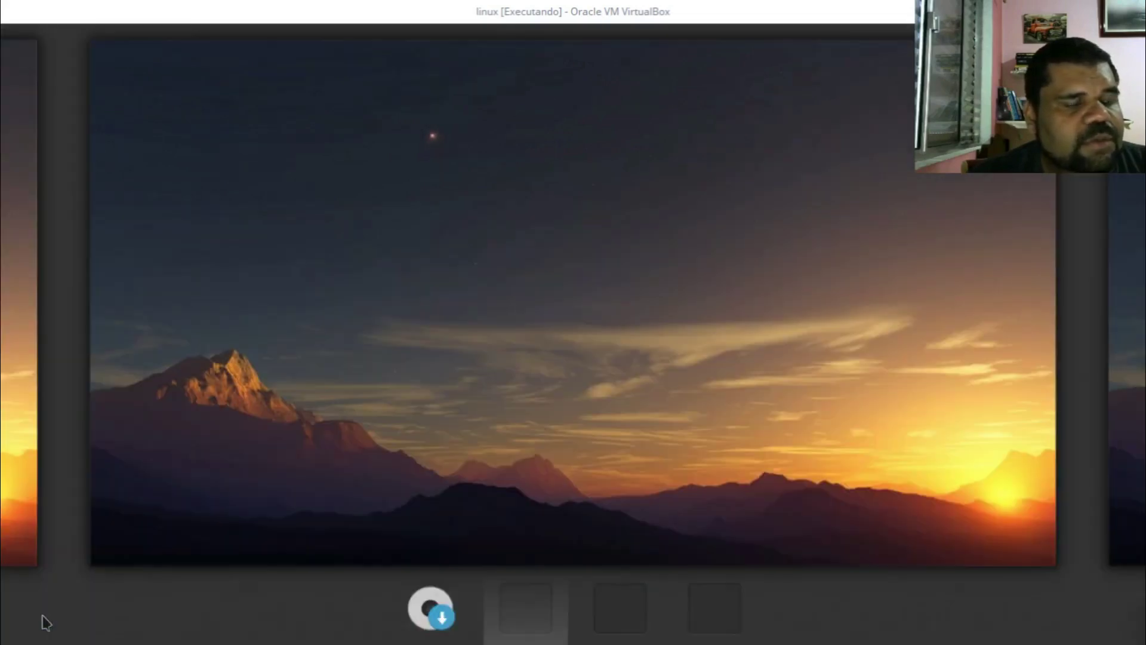
click(442, 614)
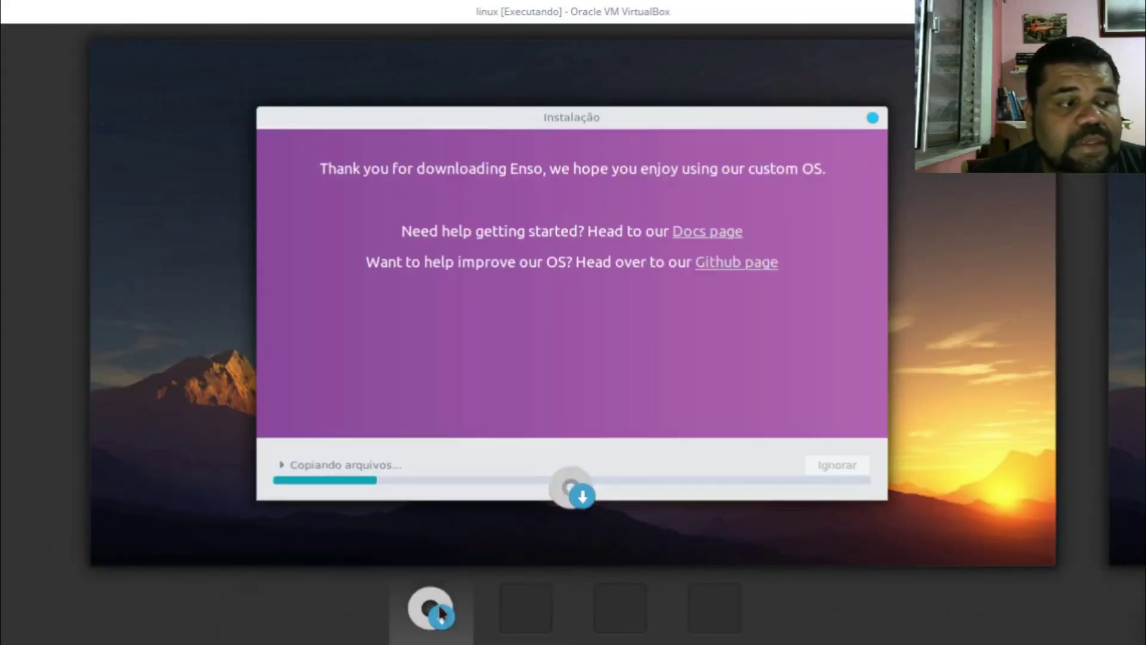
click(1023, 442)
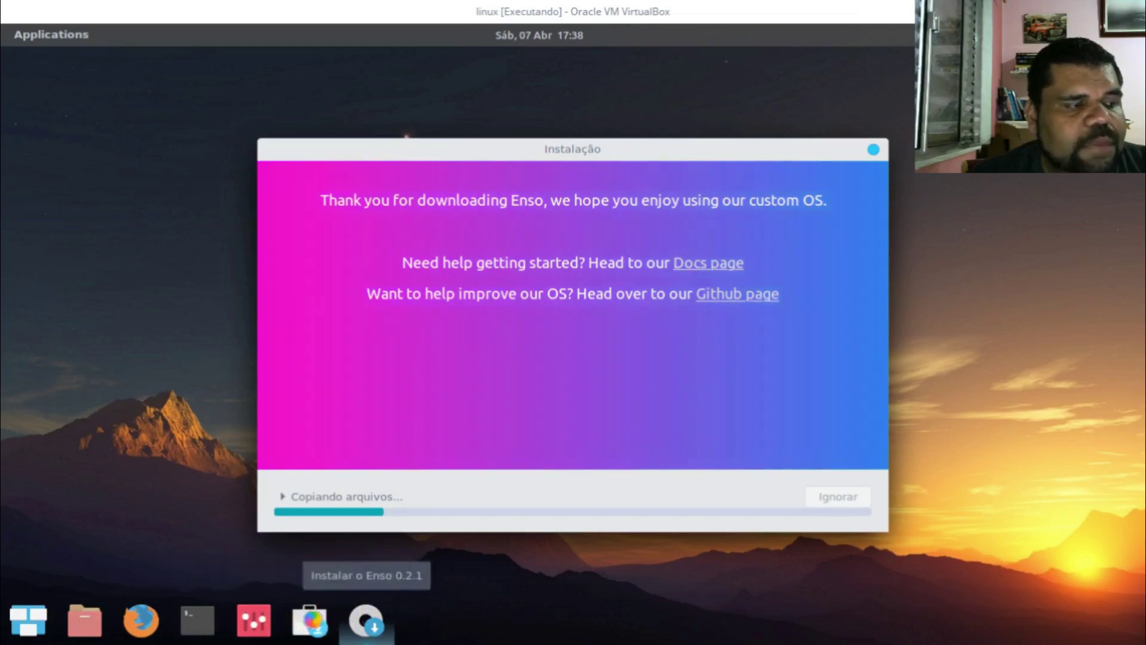
right_click(357, 614)
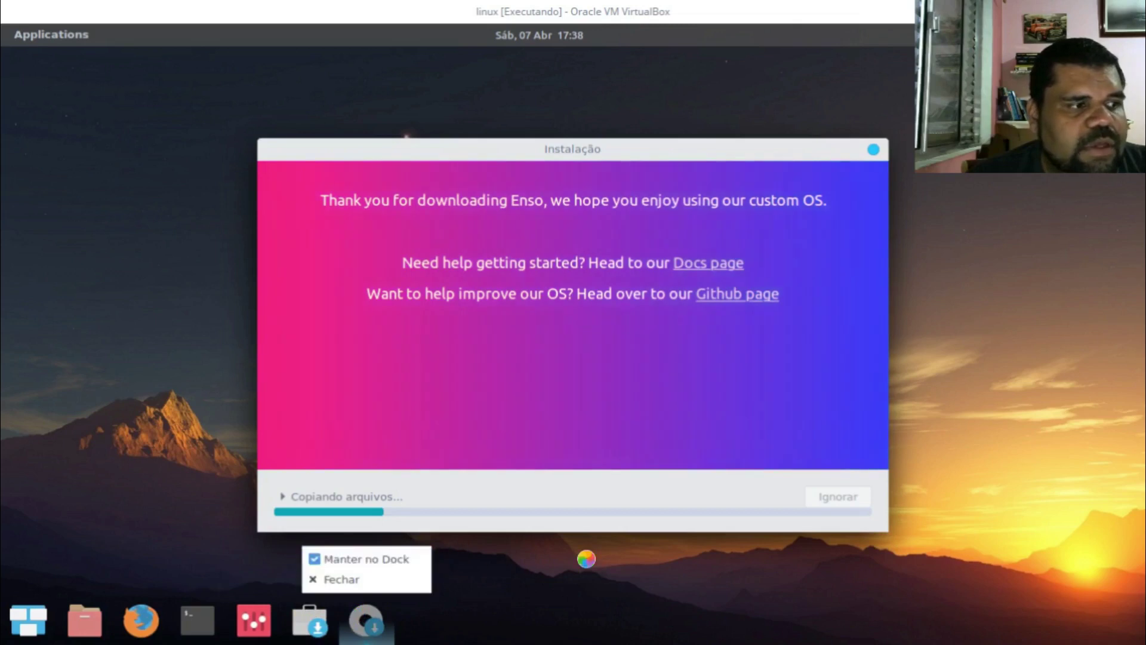
click(257, 571)
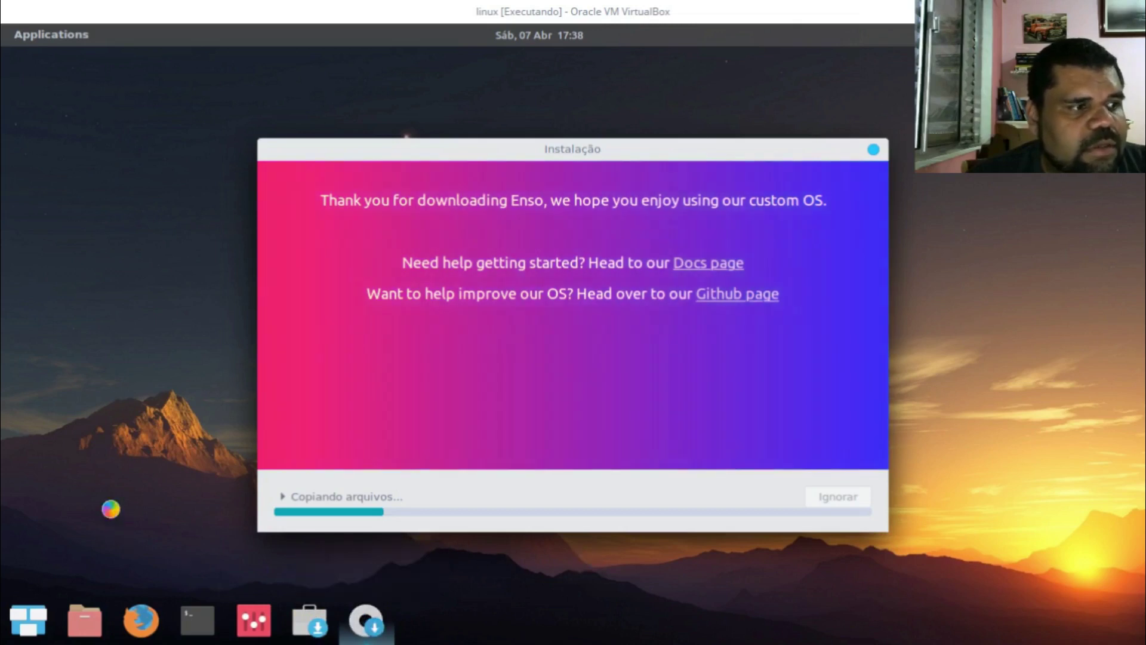
Search the application launcher for "editor" and open Mousepad
click(39, 42)
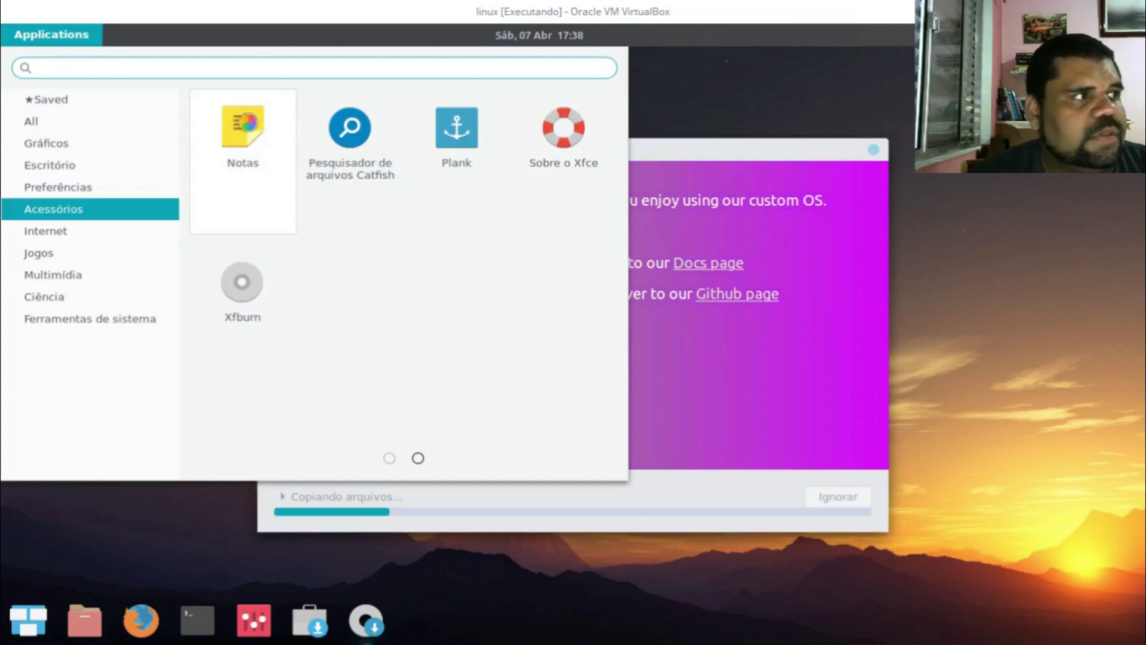
text(editor)
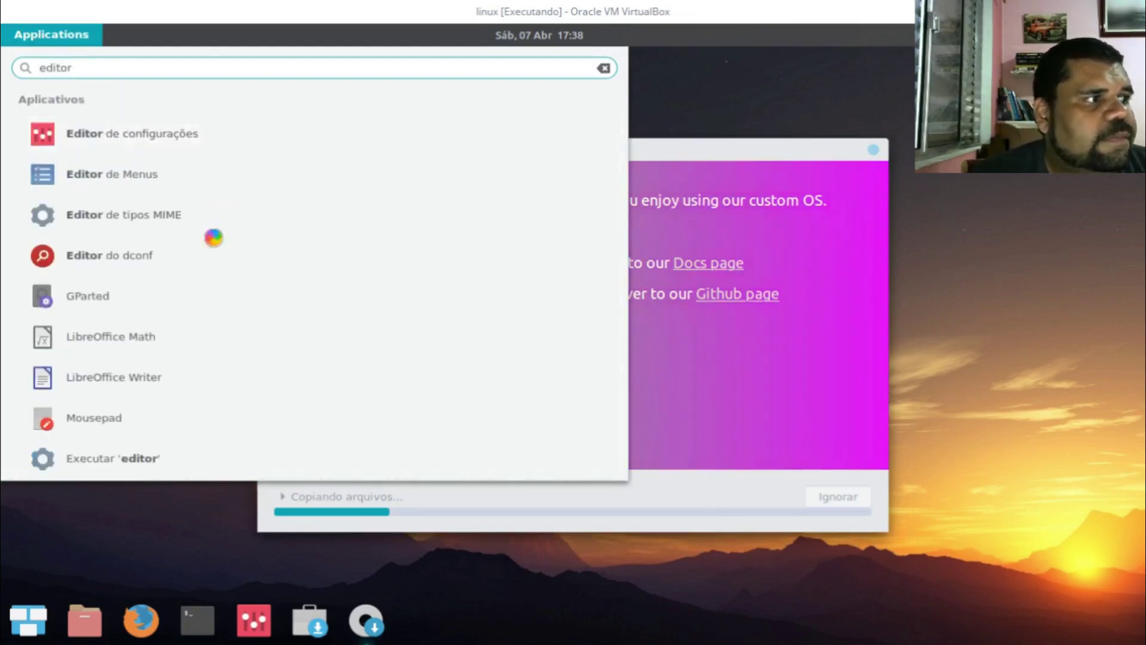
click(97, 425)
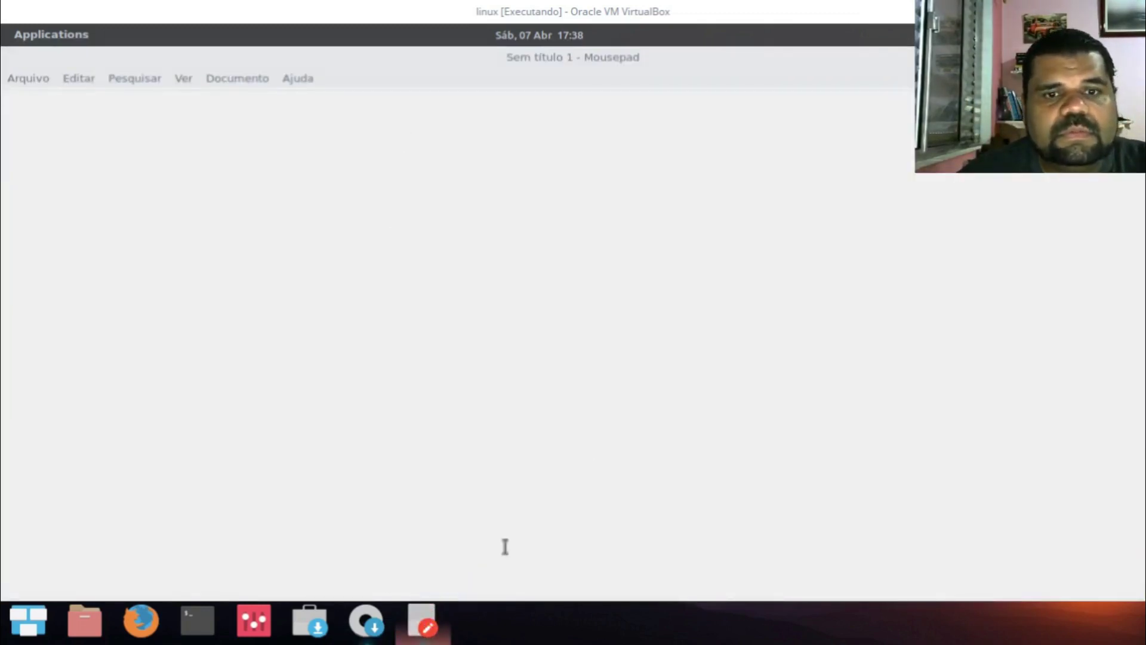
Set Mousepad to be kept in the dock and close its window
click(417, 609)
right_click(419, 615)
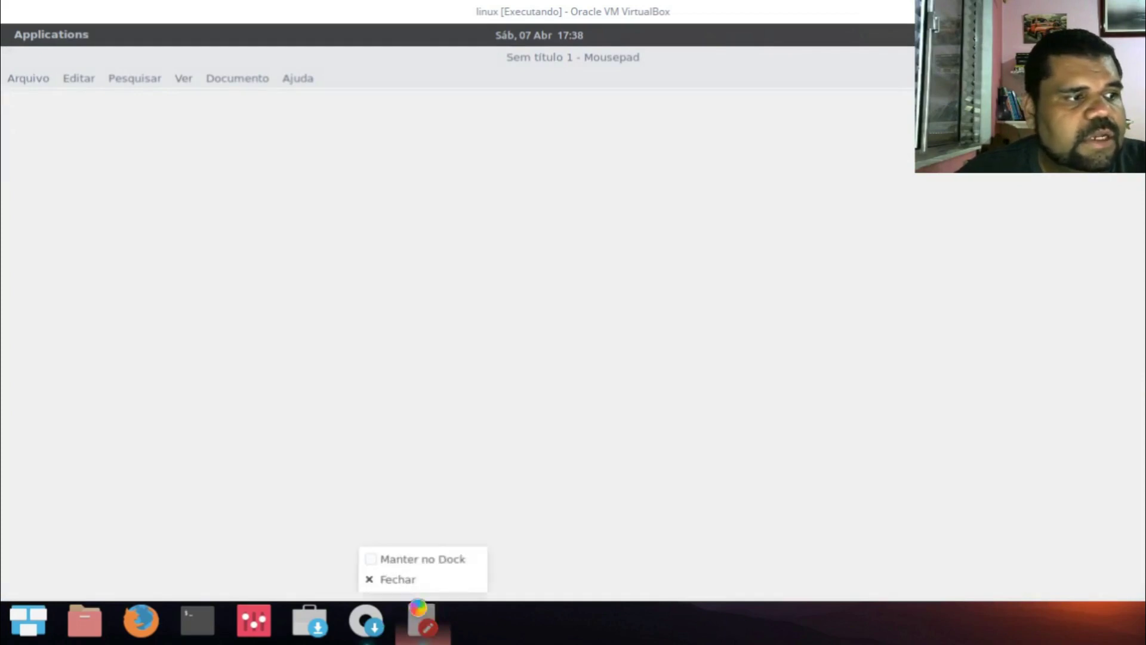
click(428, 560)
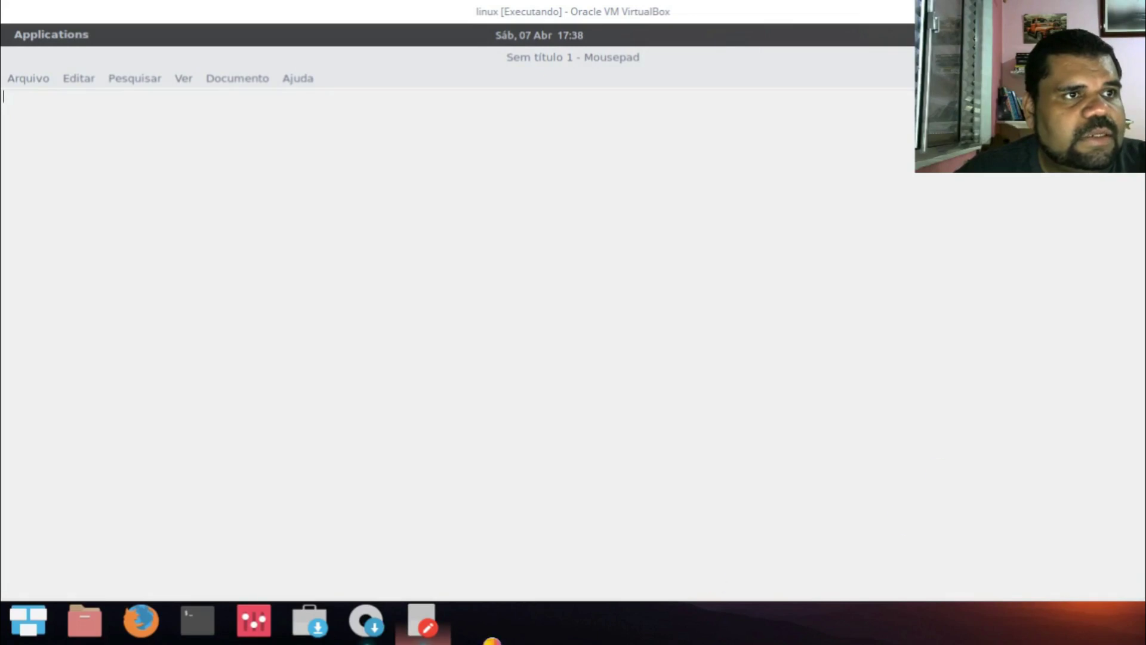
click(440, 607)
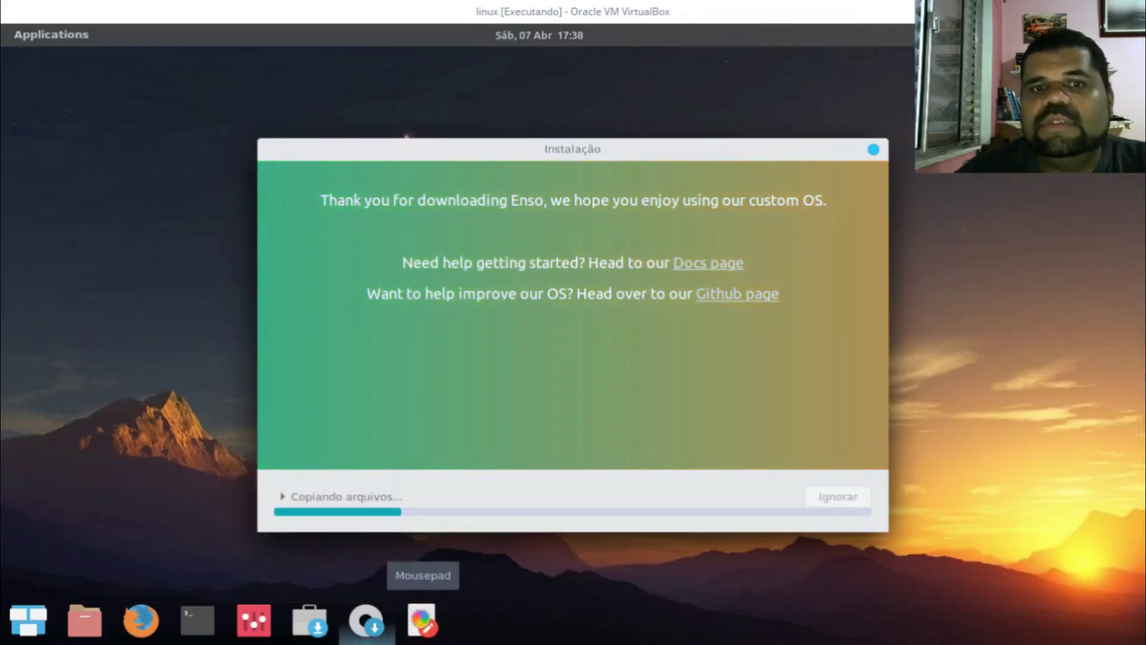
Turn off Manter no Dock for the Mousepad icon
right_click(421, 619)
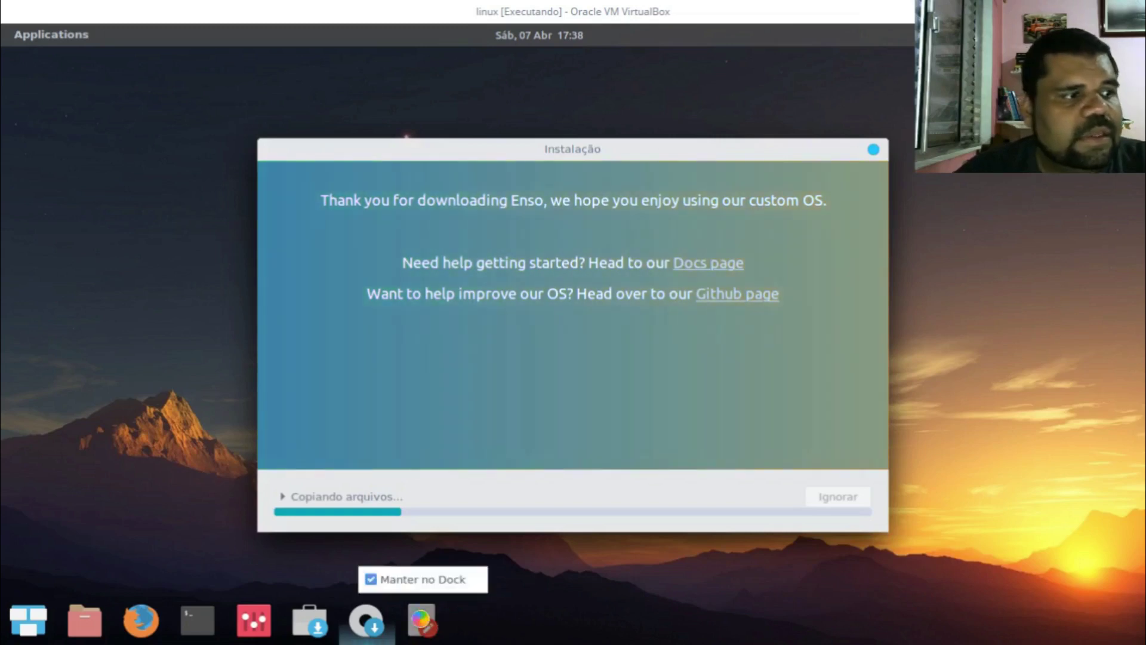
click(420, 579)
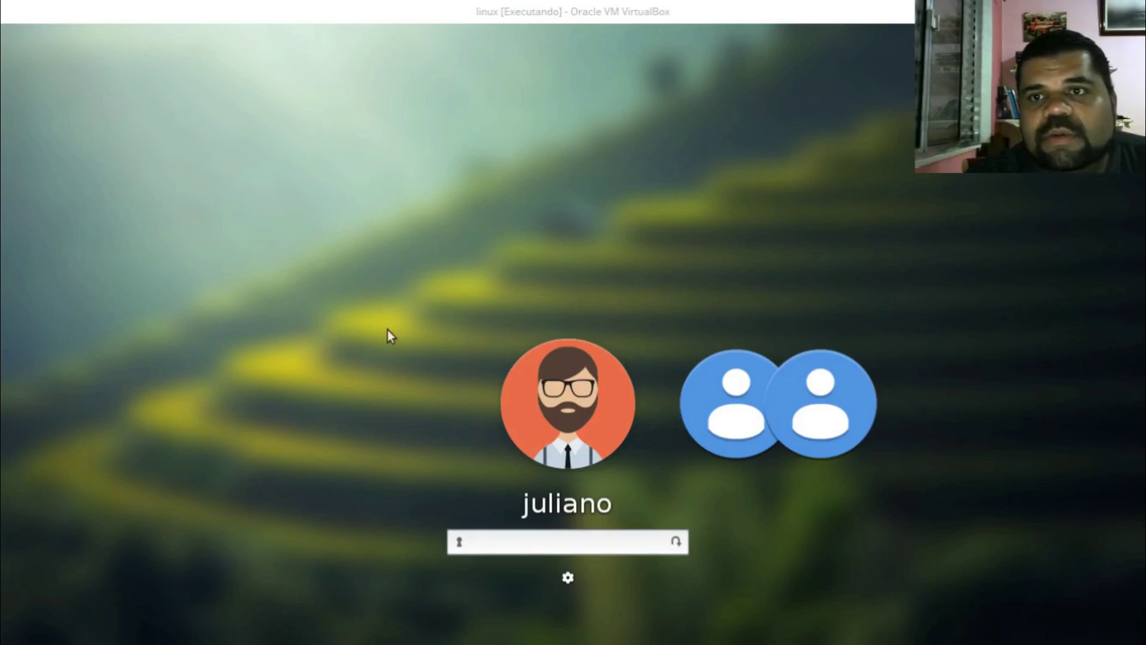
Check the session options offered on the login screen and leave the session choice as it is
click(565, 575)
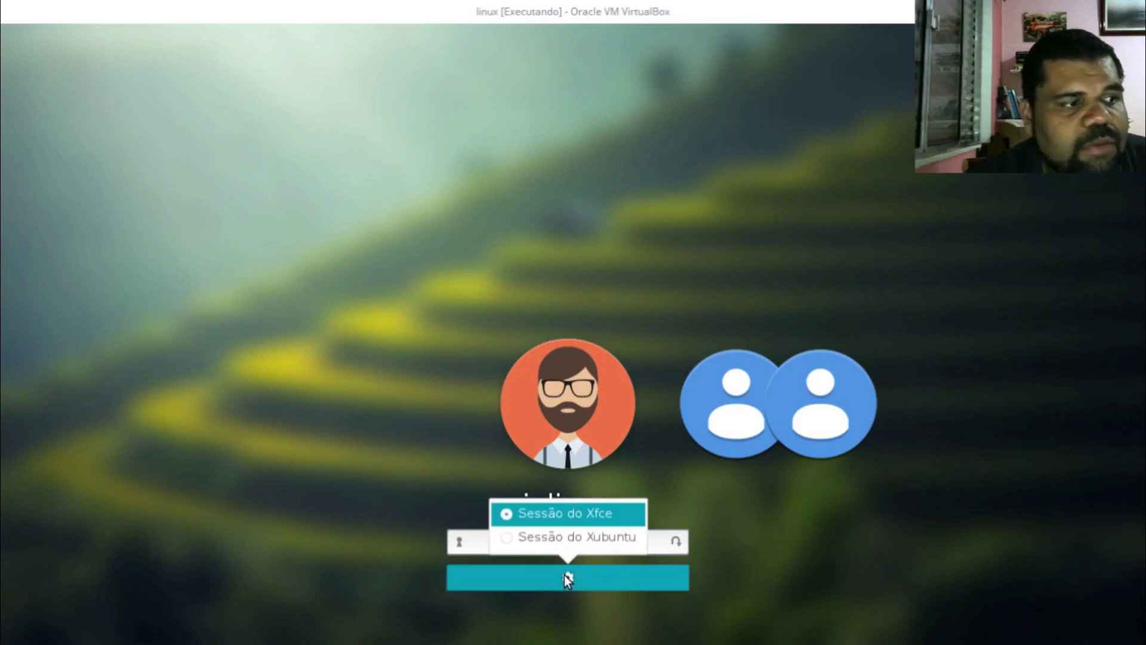
click(432, 426)
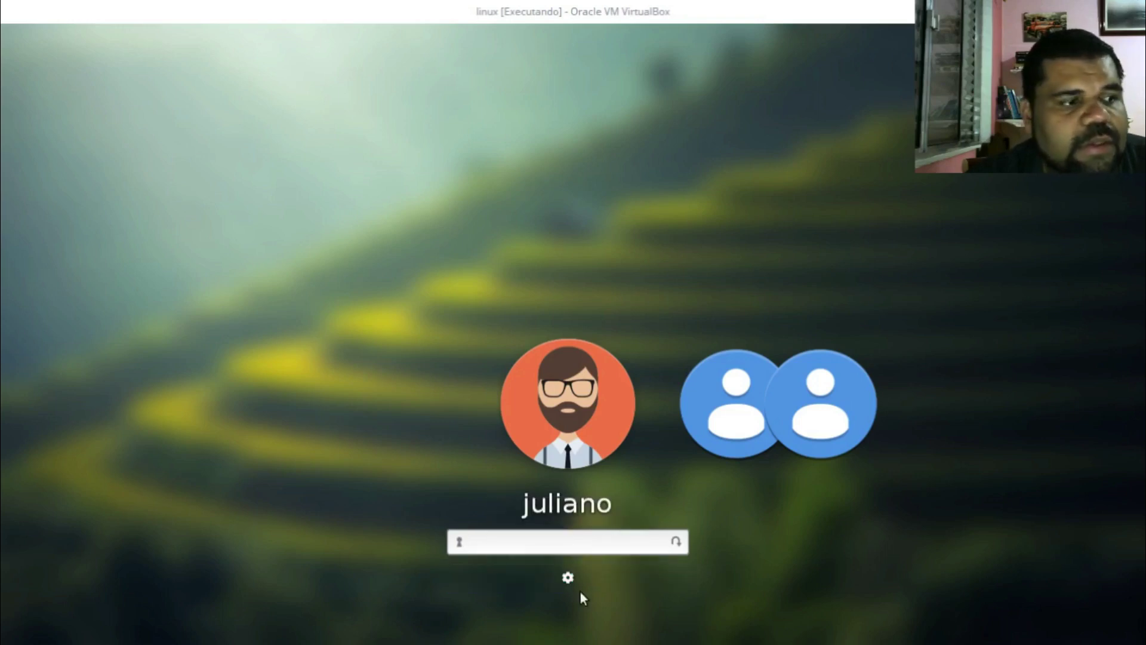
click(565, 579)
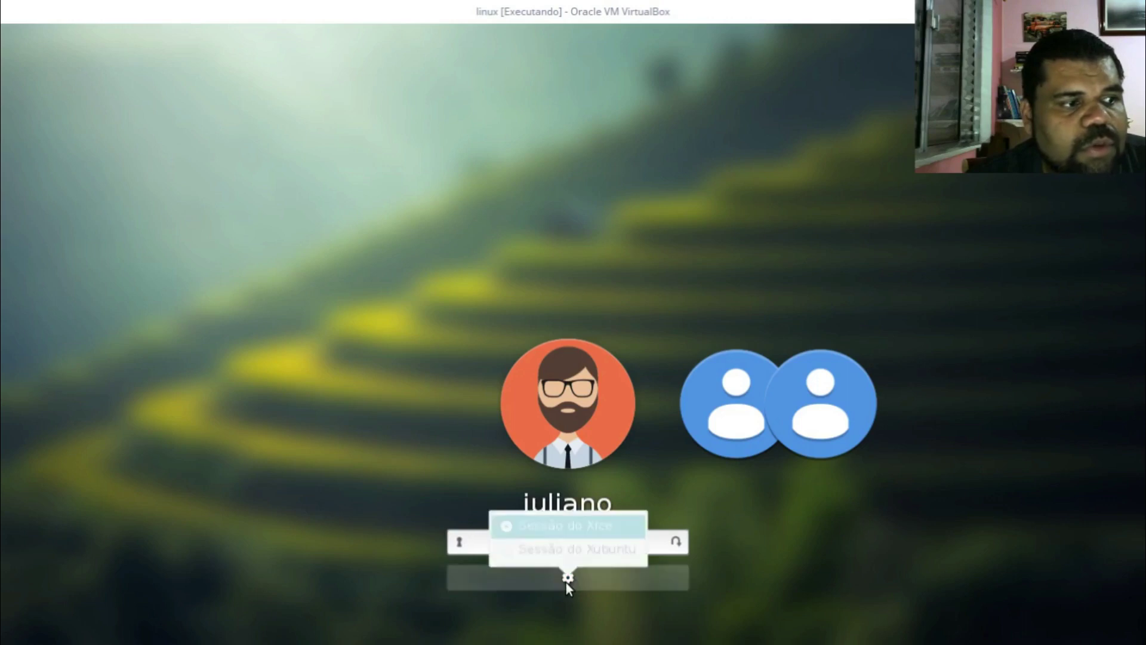
click(371, 440)
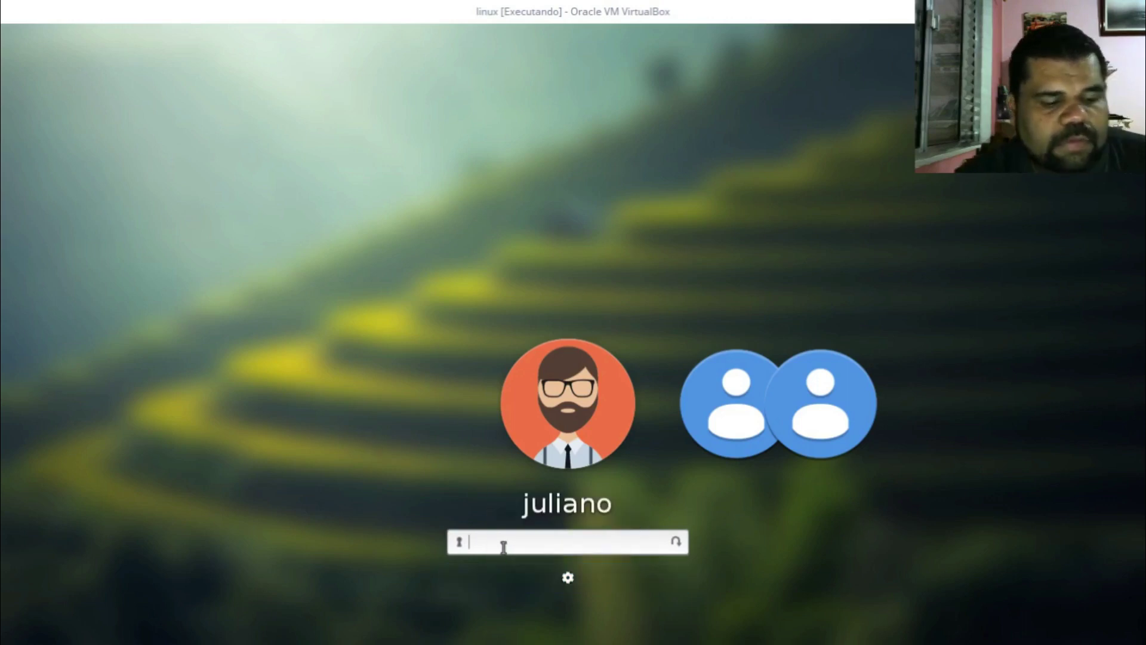
Log in to the installed system with the account password and dismiss the incomplete language support notice
text(•••••••)
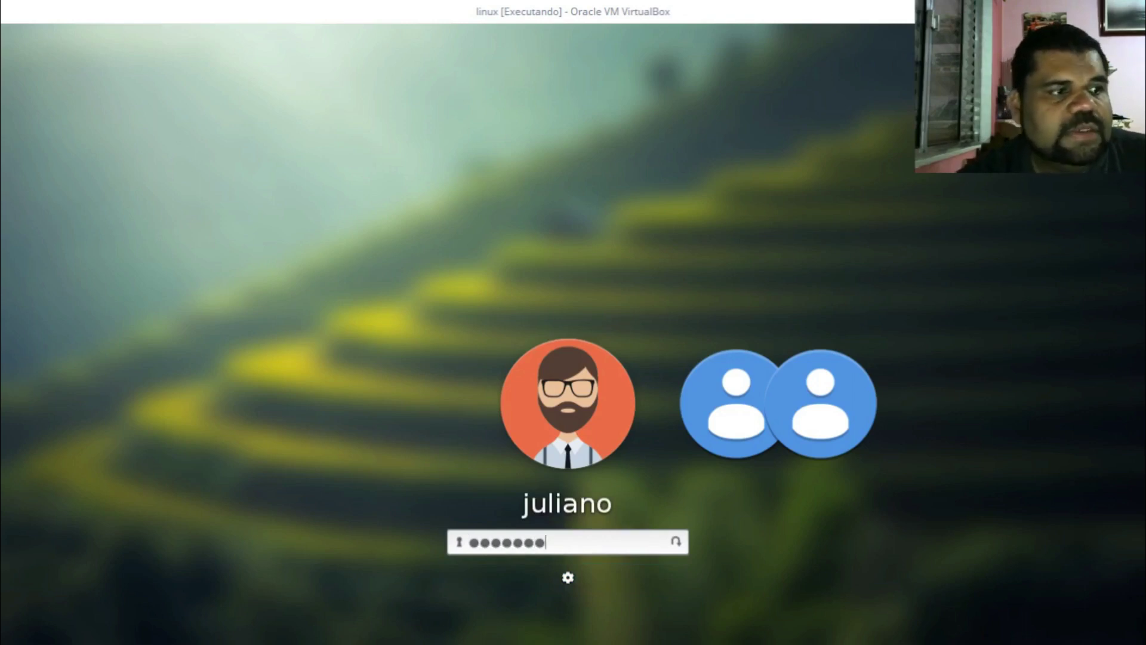
key(Return)
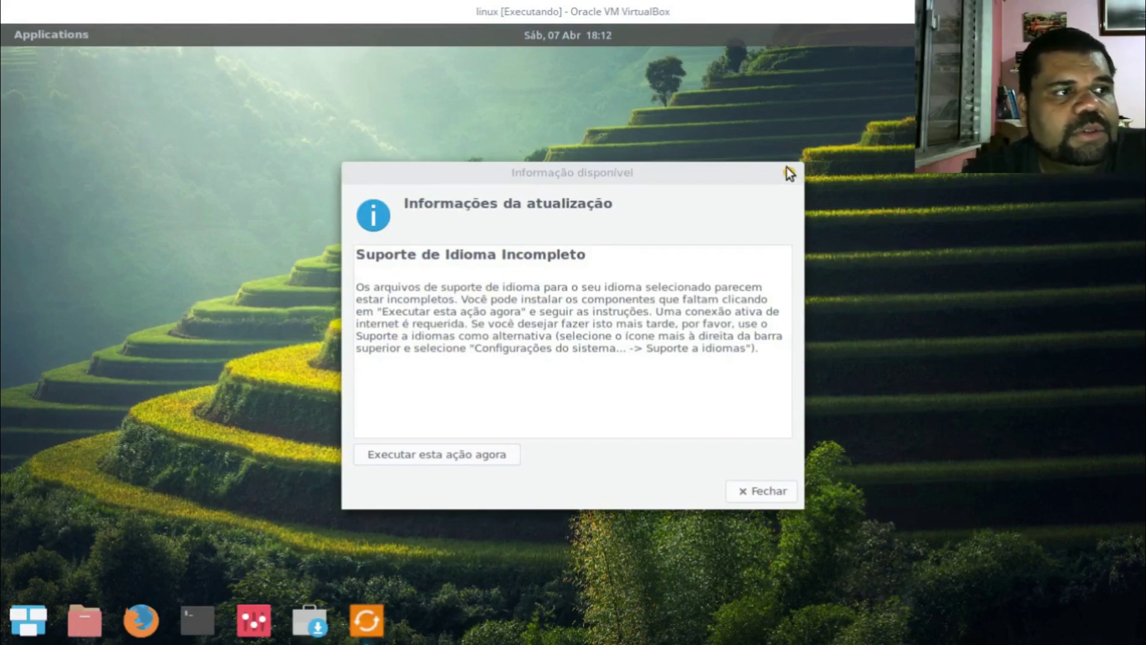
click(787, 171)
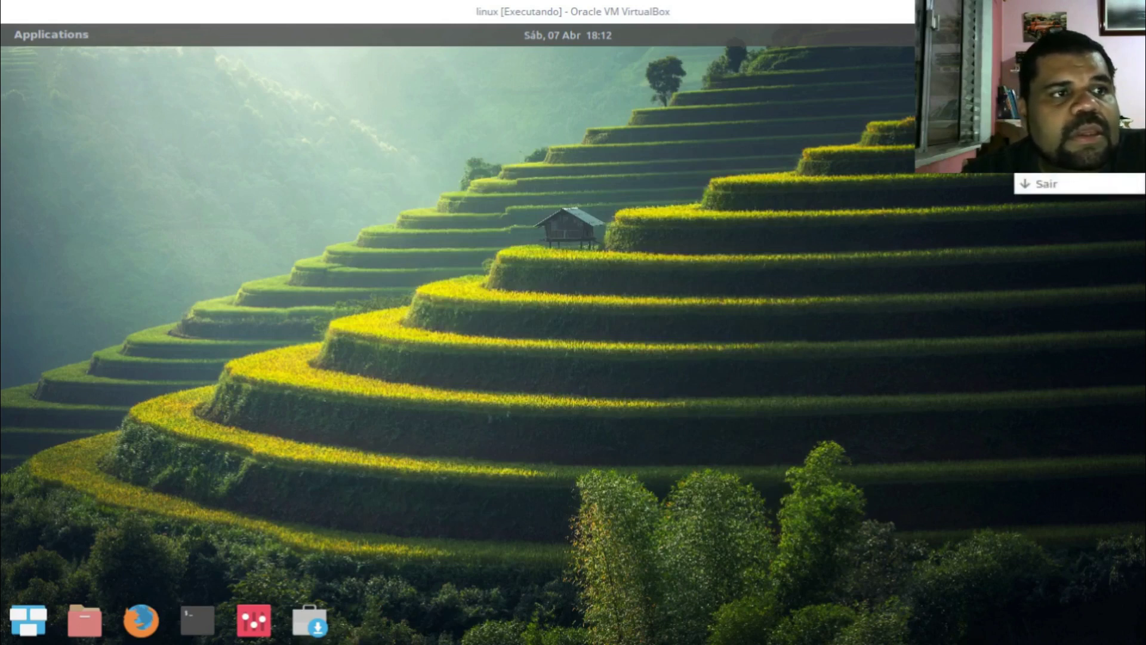
Look over the saved applications in the application launcher and close it
click(49, 34)
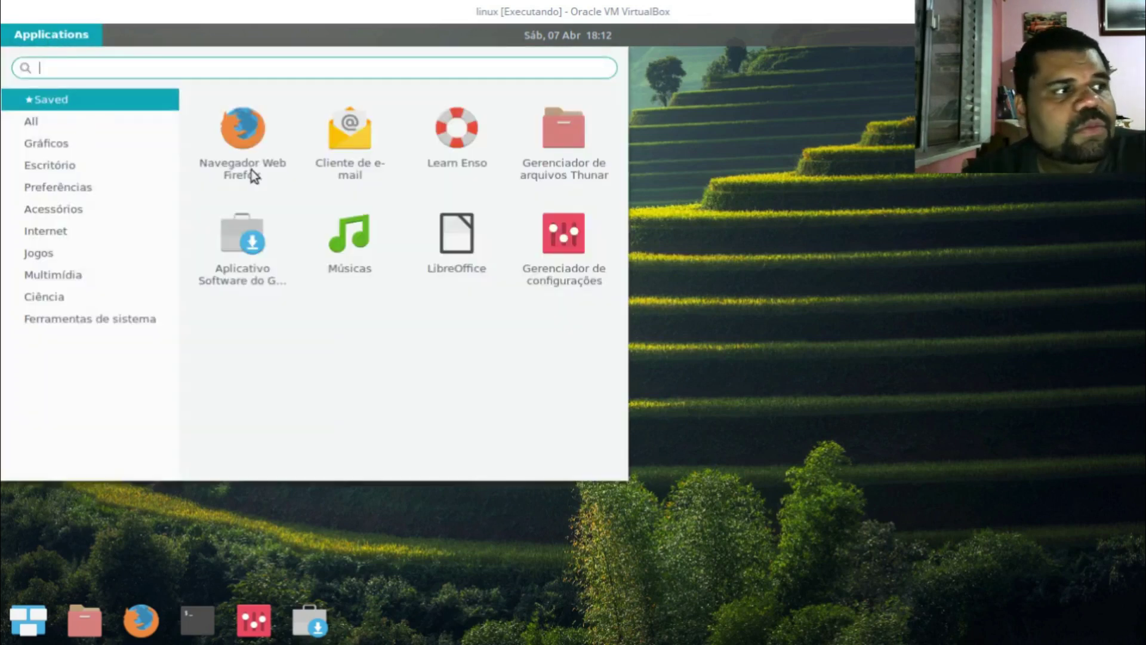
click(771, 349)
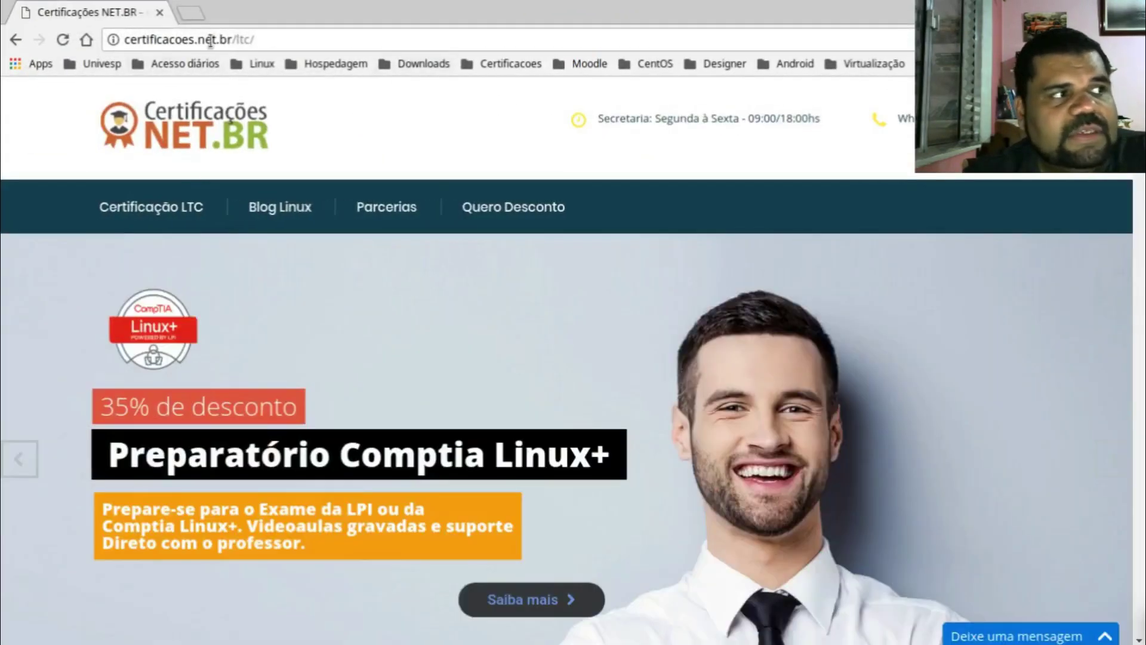
In the web browser, examine the Certificações NET.BR page's free Linux course, the Linux training package's modules, and its price
scroll(573, 358, down, 15)
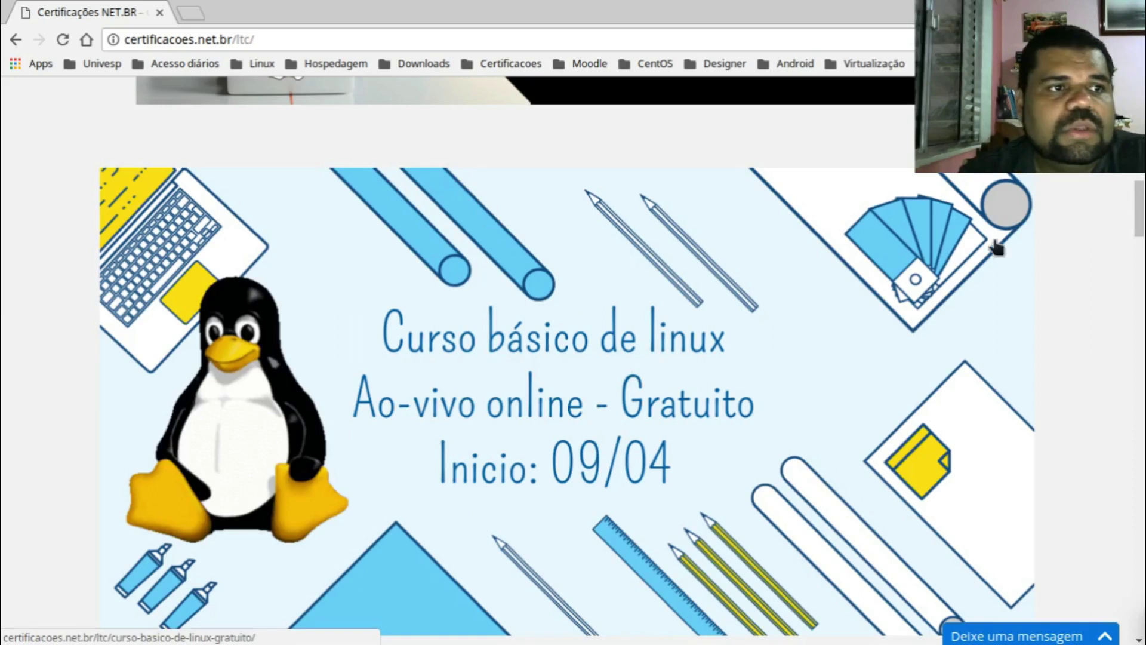
drag(1140, 208, 1140, 268)
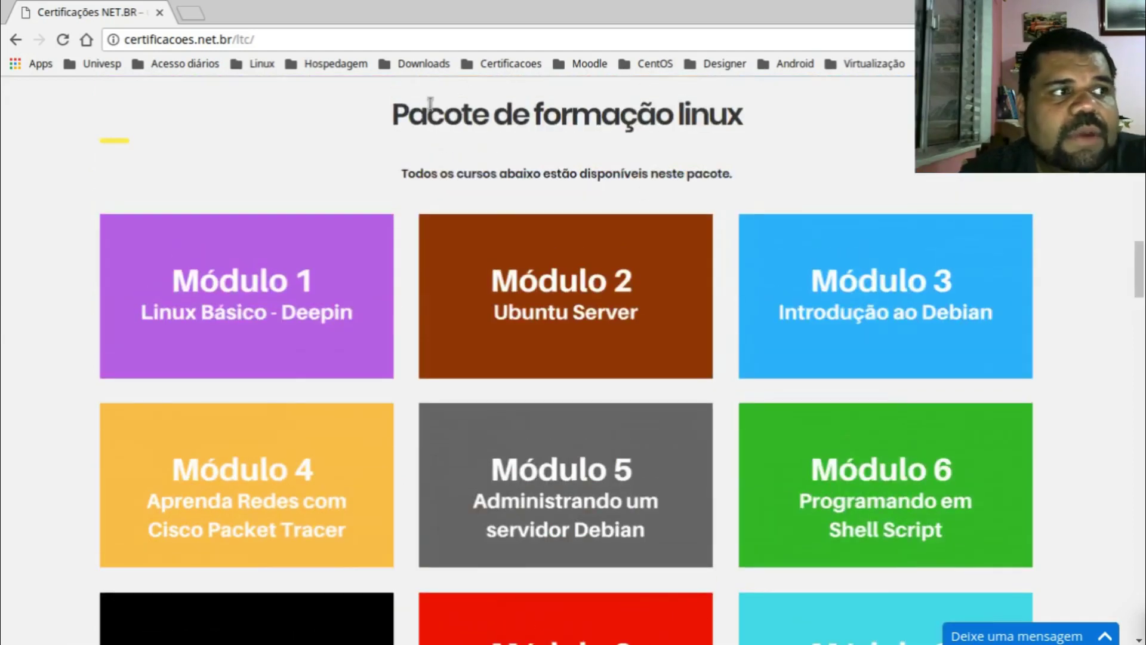
drag(406, 107, 721, 111)
click(1135, 281)
drag(1134, 280, 1137, 334)
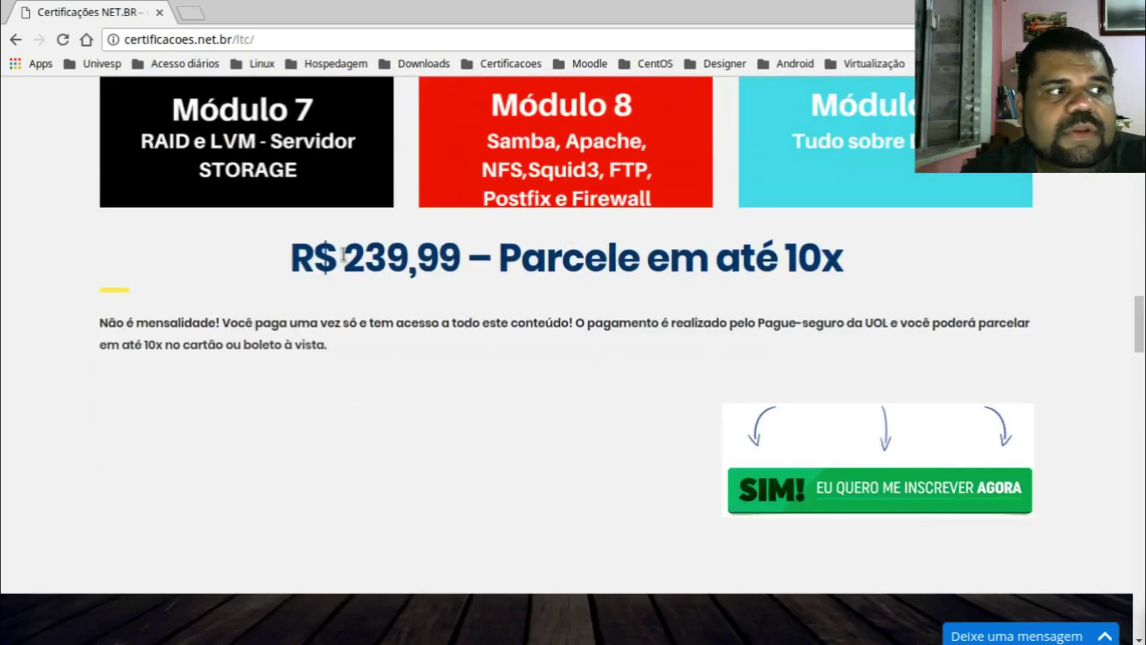
drag(343, 255, 469, 250)
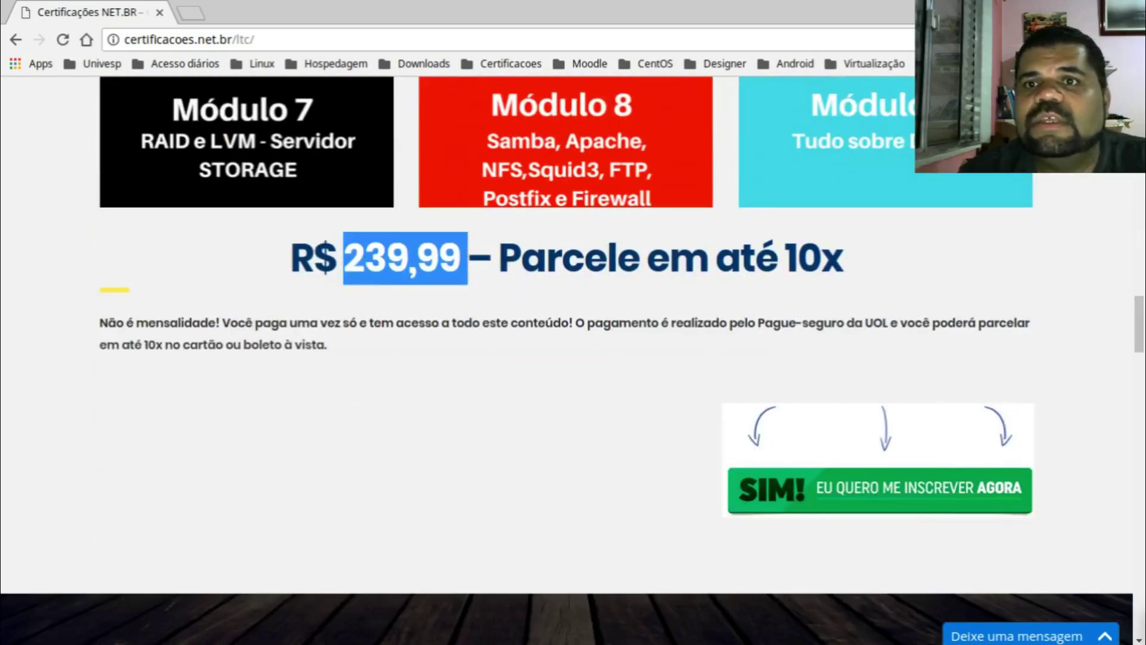